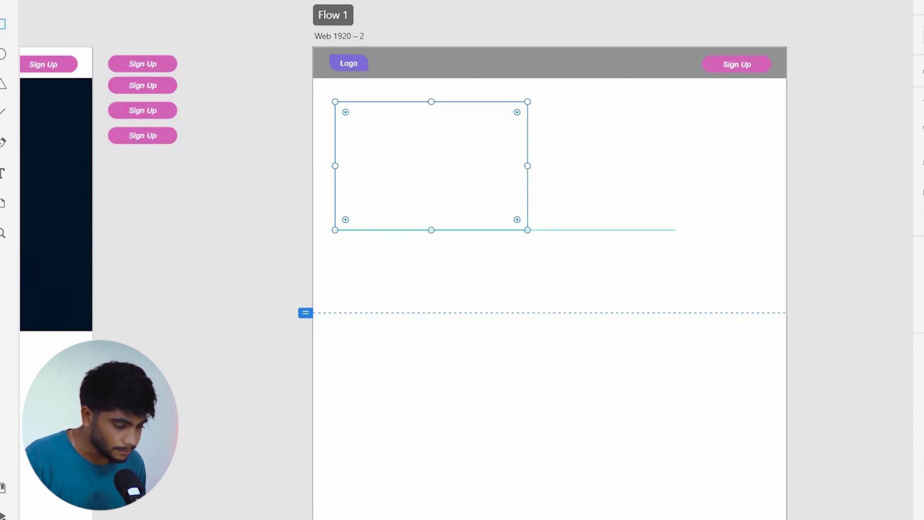
Style the rectangle below the header with a corner radius of 10 and a light pink fill without a border.
click(691, 230)
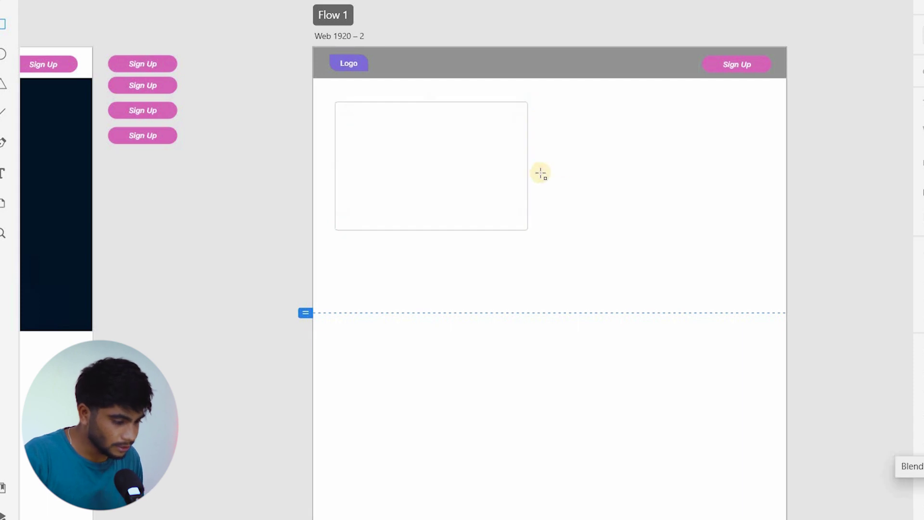
click(528, 174)
scroll(791, 330, down, 1)
scroll(790, 330, down, 3)
click(780, 339)
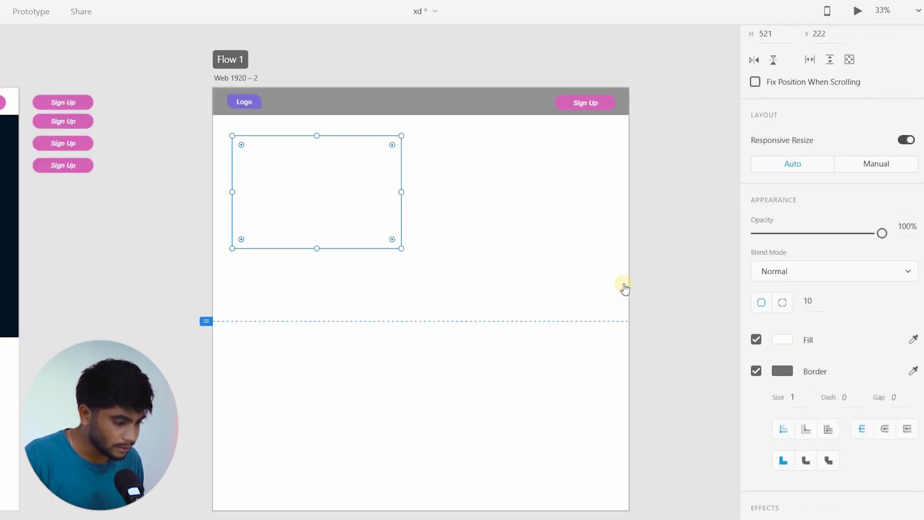
drag(607, 265, 603, 249)
click(363, 178)
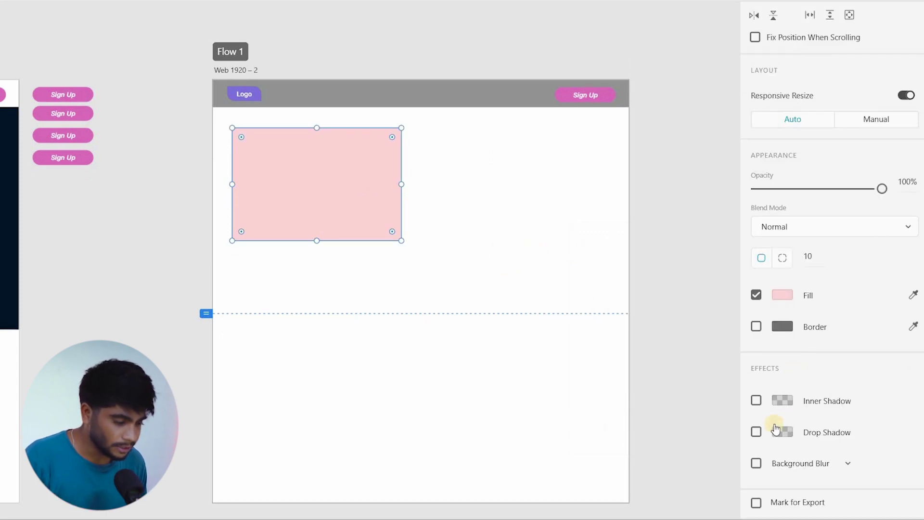
Add a black drop shadow to the rectangle with 34% opacity and a blur of 14.
click(756, 432)
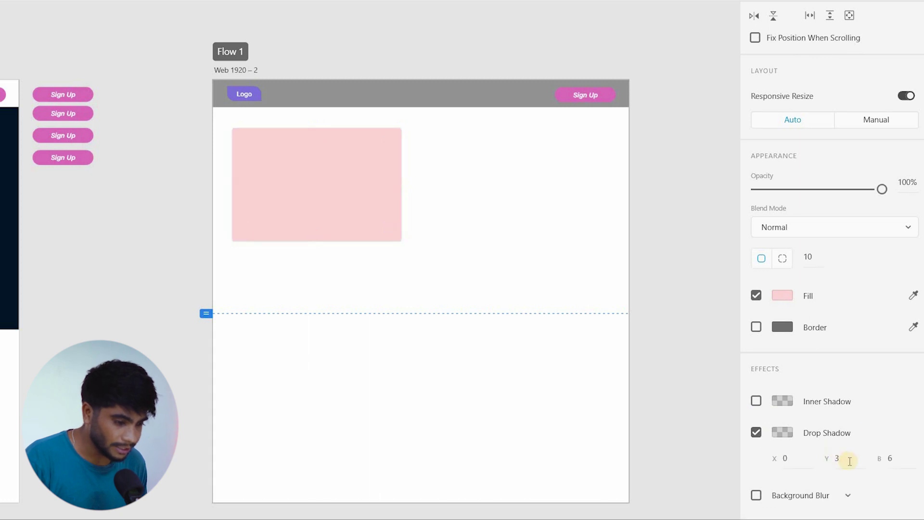
click(782, 434)
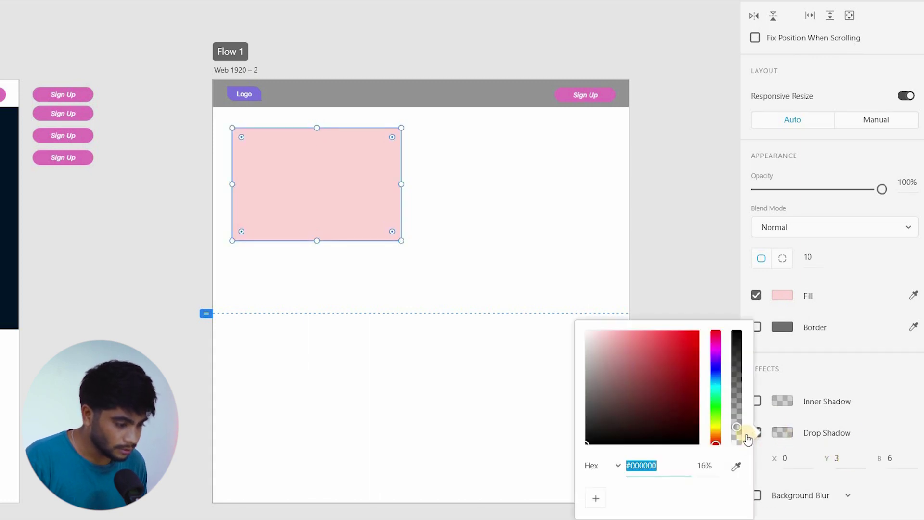
drag(736, 426, 736, 406)
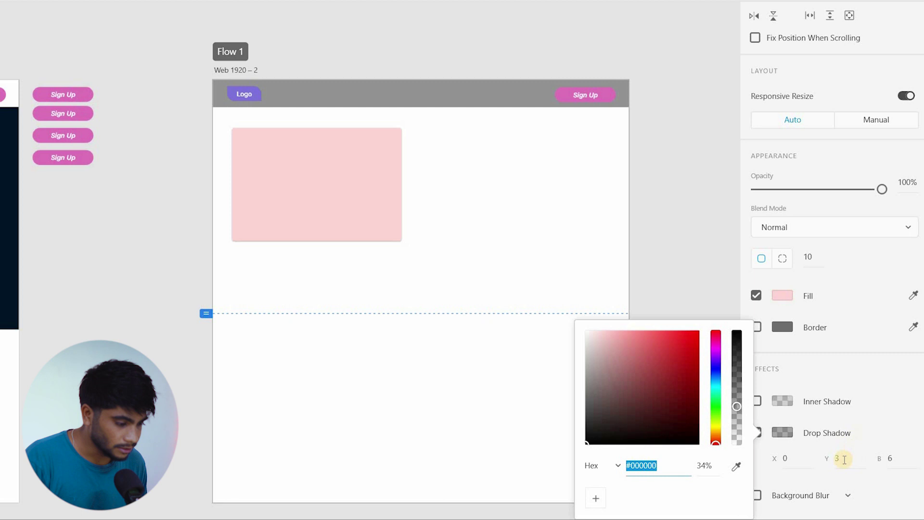
drag(901, 459, 899, 433)
text(14)
Change the card rectangle's fill to light purple.
click(783, 304)
drag(716, 222, 717, 246)
click(397, 151)
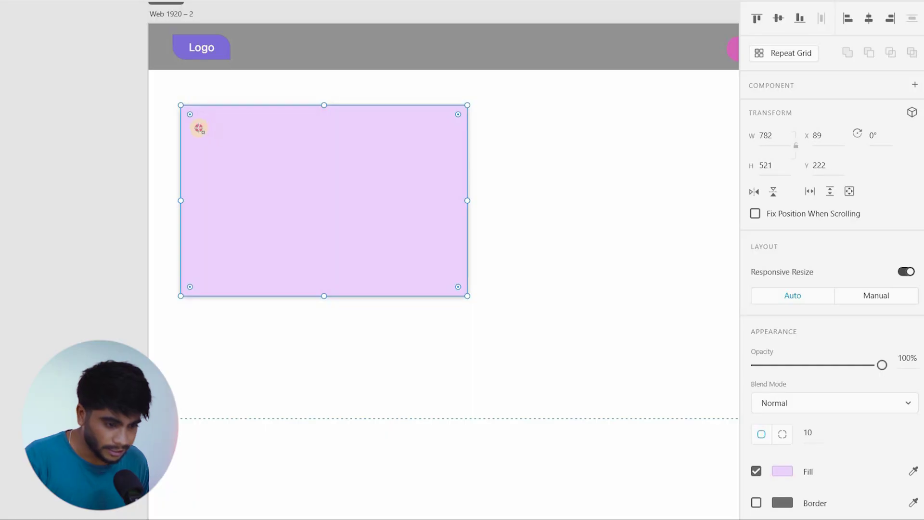
Draw a circle about 124 by 124 inside the card's upper-left corner, at about X 136, Y 281.
drag(197, 128, 268, 173)
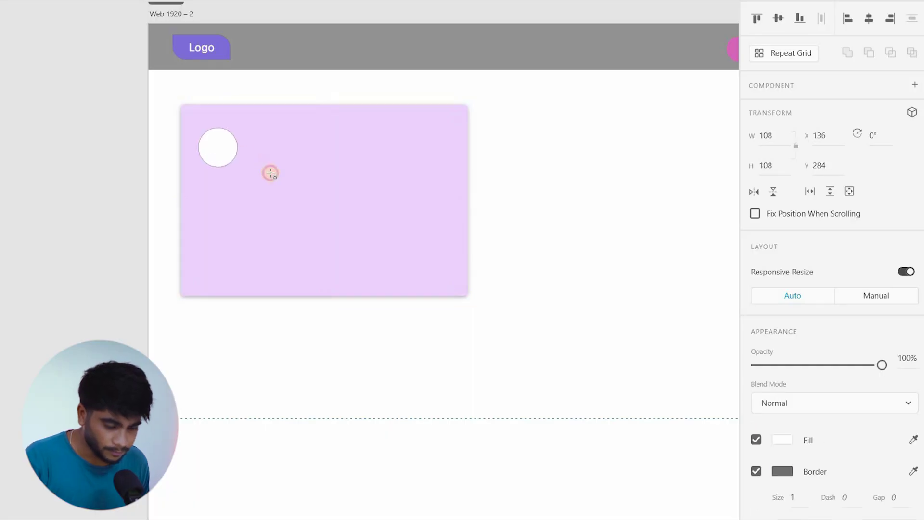
click(222, 149)
drag(231, 145, 232, 147)
Switch to the browser's "person" image results, copy the Unsplash portrait of the red-haired woman, and return to the design.
key(alt+Tab)
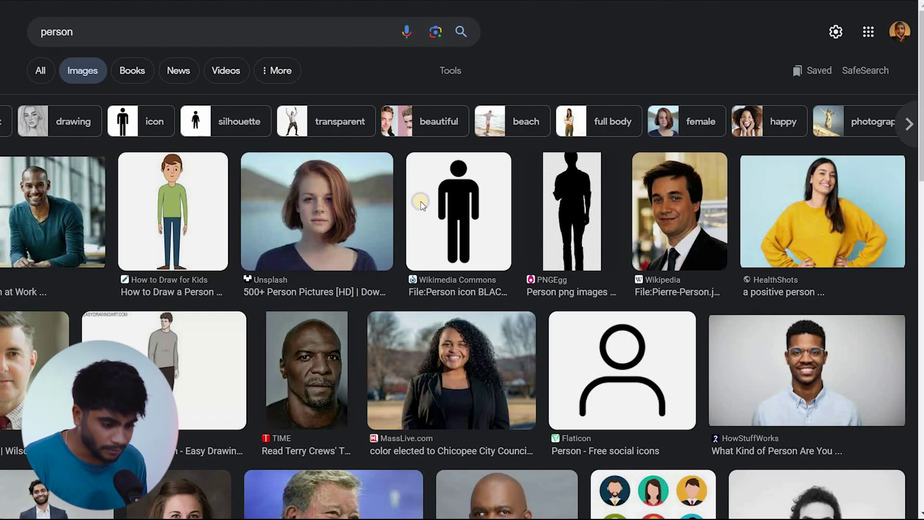
right_click(302, 193)
click(354, 331)
key(alt+Tab)
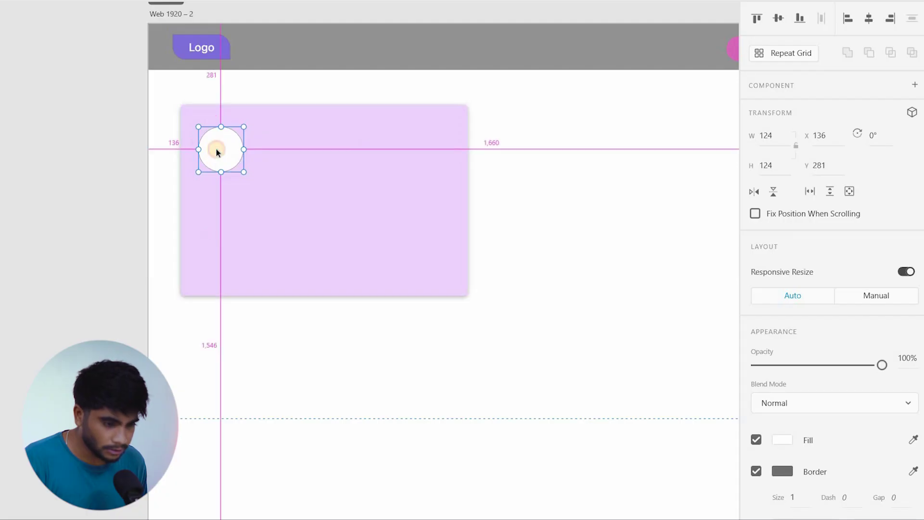
Paste the copied portrait and move it over the circle in the card.
click(222, 137)
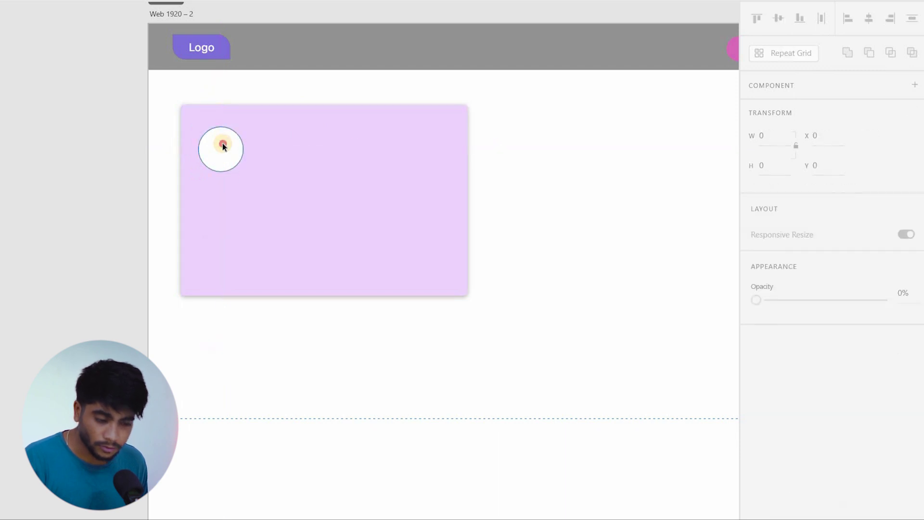
key(ctrl+v)
click(307, 191)
drag(447, 267, 247, 147)
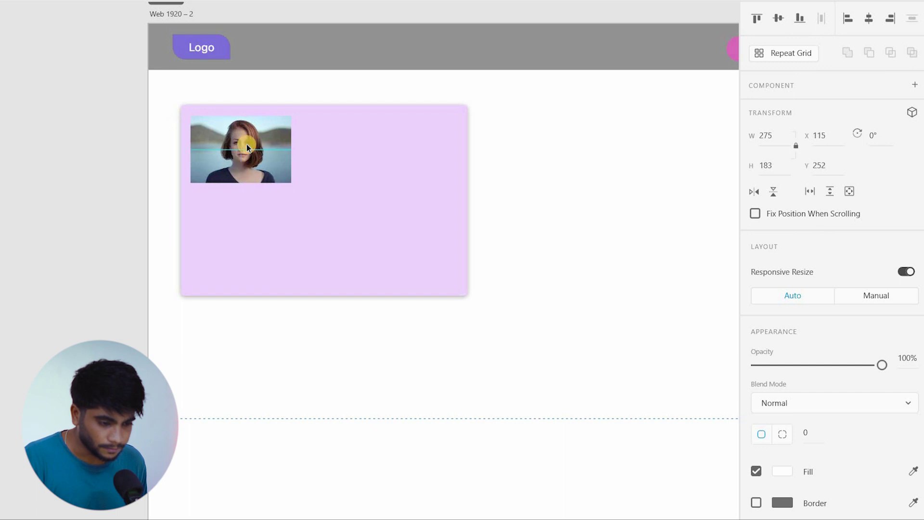
Shift the portrait down to expose the circle's edge and mask the photo with the circle.
scroll(247, 147, up, 4)
drag(247, 182, 249, 231)
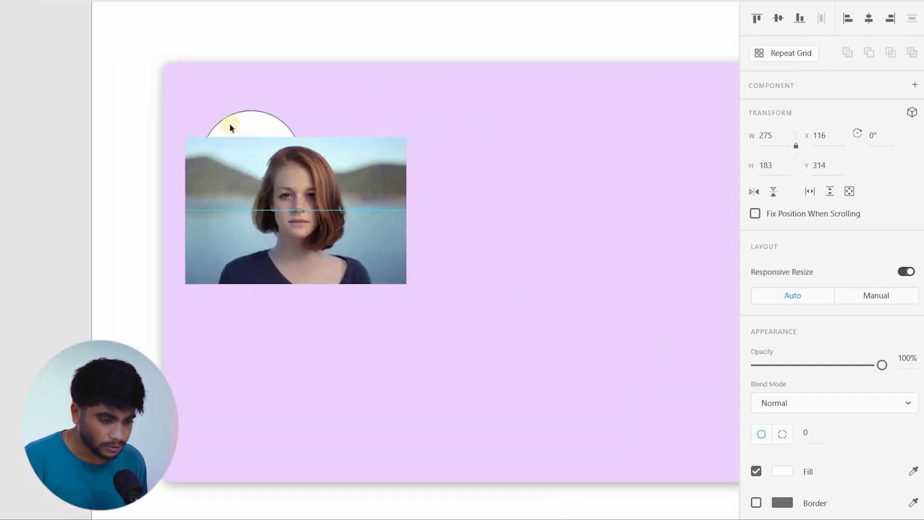
shift+click(312, 173)
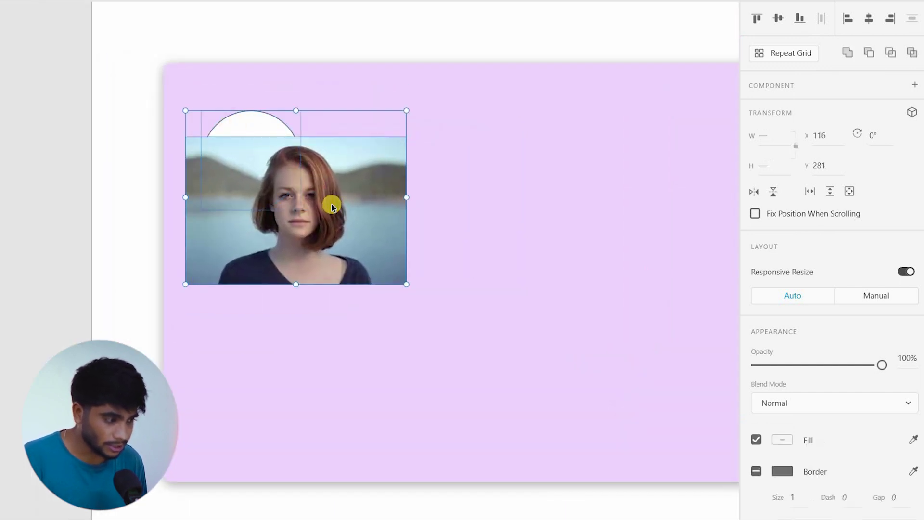
key(ctrl+shift+m)
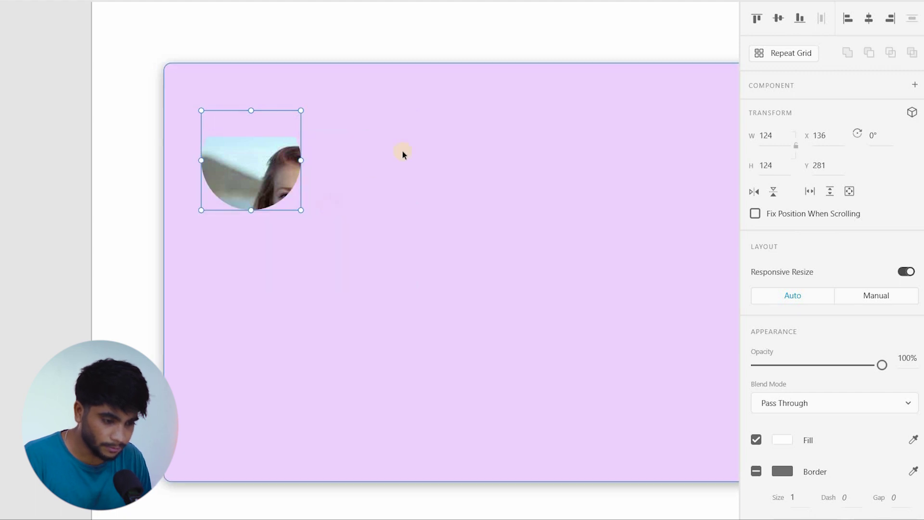
Reposition and scale down the photo inside the circular mask so the woman's face is centered in it.
double_click(272, 169)
drag(268, 177, 237, 121)
drag(378, 224, 325, 194)
drag(265, 154, 252, 153)
drag(326, 214, 339, 237)
drag(270, 158, 243, 154)
click(96, 134)
click(320, 94)
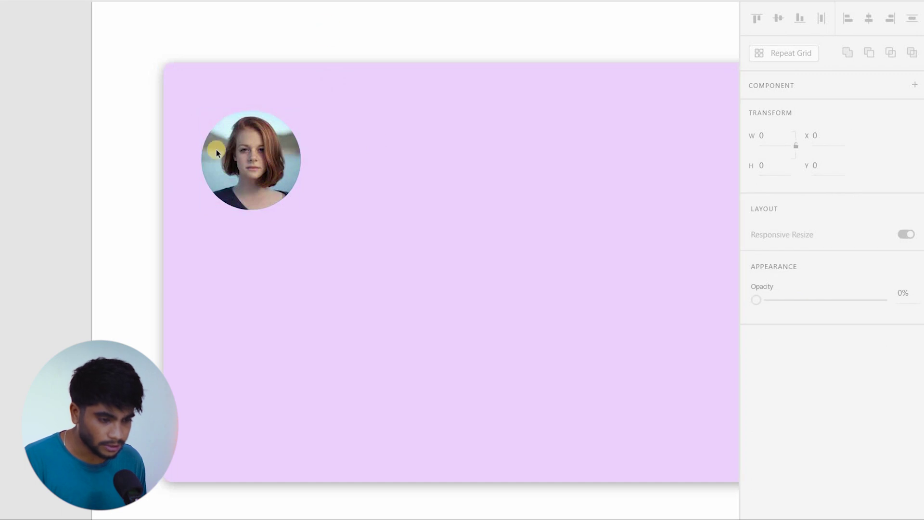
Add a text with the person's full name beside the portrait, level with its top edge at about X 305, Y 281.
scroll(219, 156, down, 4)
scroll(225, 172, up, 2)
scroll(224, 172, right, 2)
key(t)
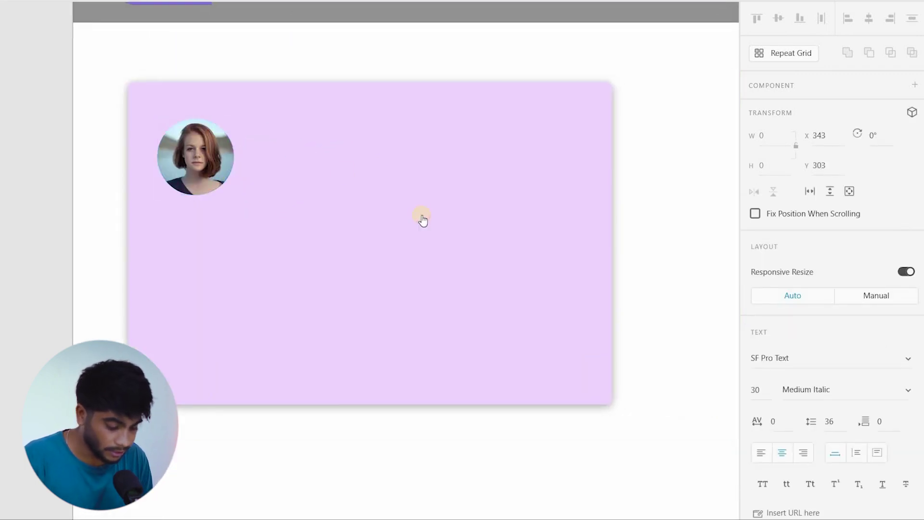
text(Pooj)
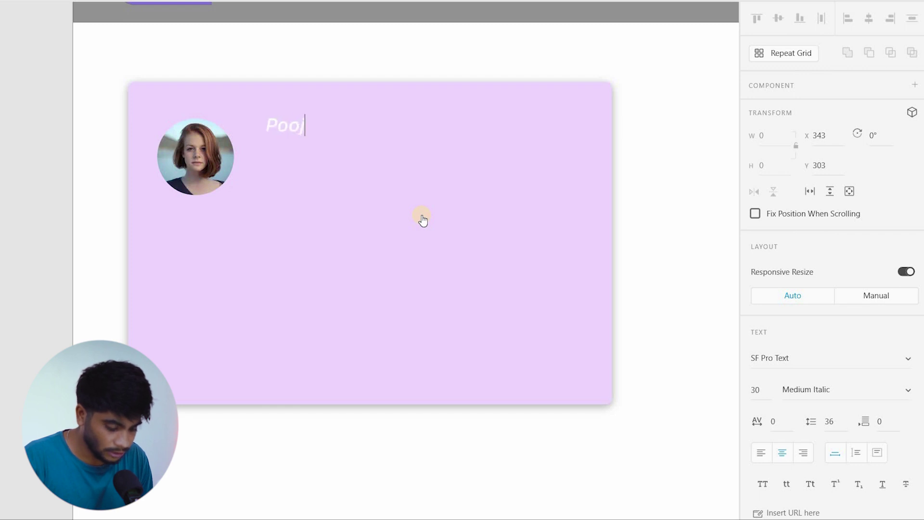
text(a Sharma)
key(Escape)
click(312, 136)
drag(316, 131, 286, 130)
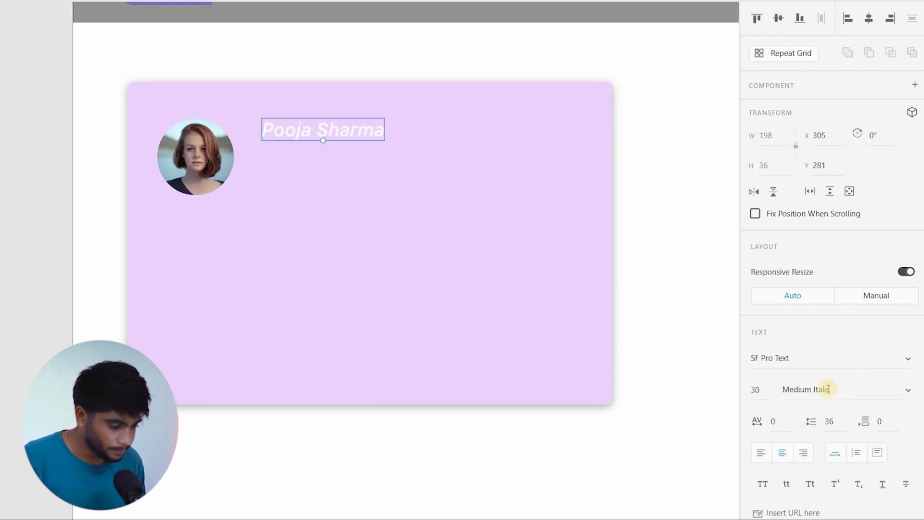
Set the name text's font style to Medium and its fill to dark gray #525252.
scroll(798, 315, down, 5)
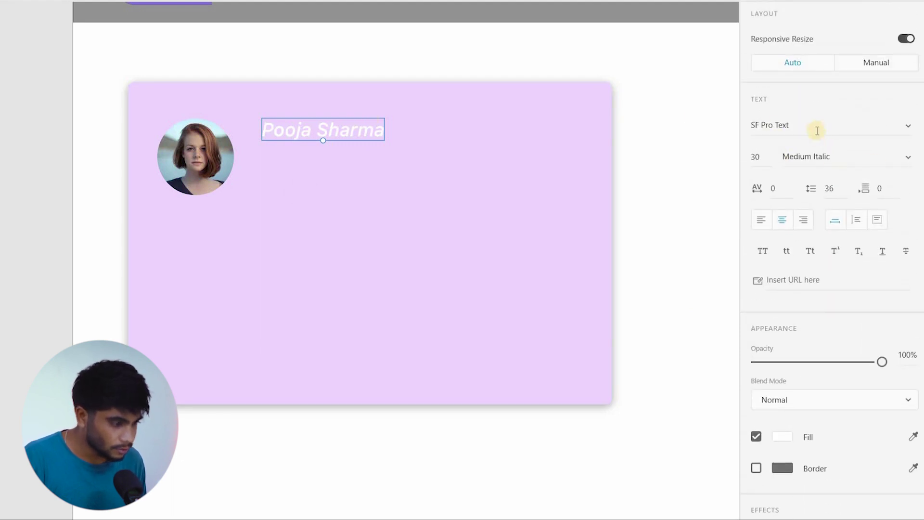
click(838, 160)
key(Up)
scroll(785, 380, down, 2)
click(770, 361)
drag(624, 322, 506, 347)
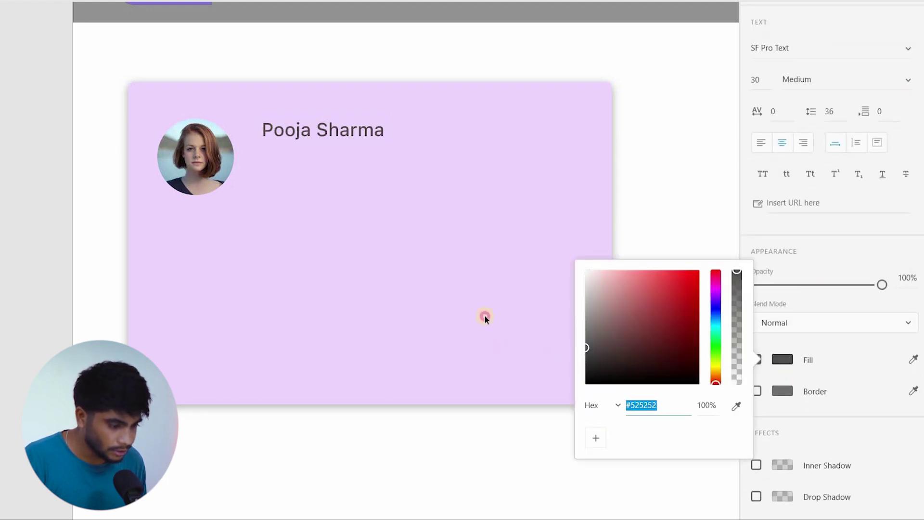
drag(484, 315, 481, 314)
key(ctrl+z)
Duplicate the name text and place the copy directly below the original at about Y 325.
drag(326, 130, 309, 160)
click(307, 162)
click(309, 137)
key(Up)
key(Up)
key(Up)
key(Up)
key(Up)
key(Up)
Replace the duplicated text with "UI/UX Designer" and reduce its font size to about 20.
double_click(309, 159)
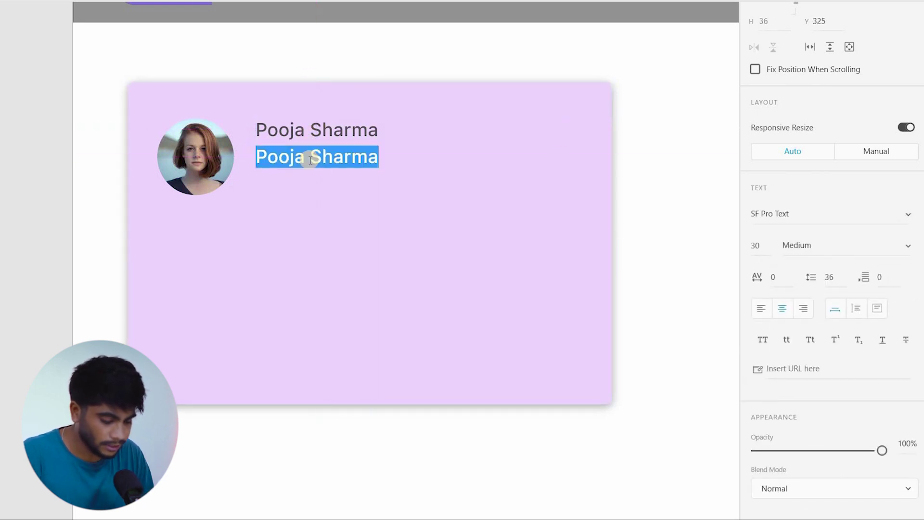
text(UiI/)
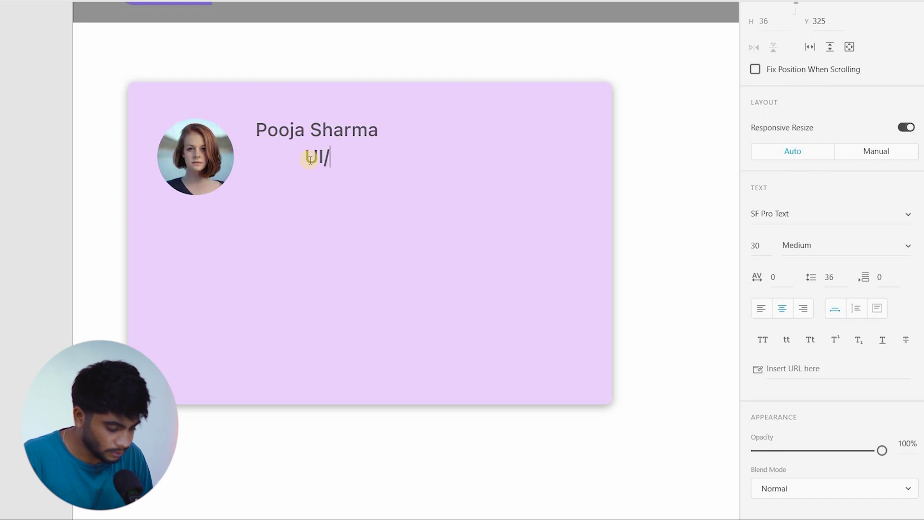
text(UX Designer)
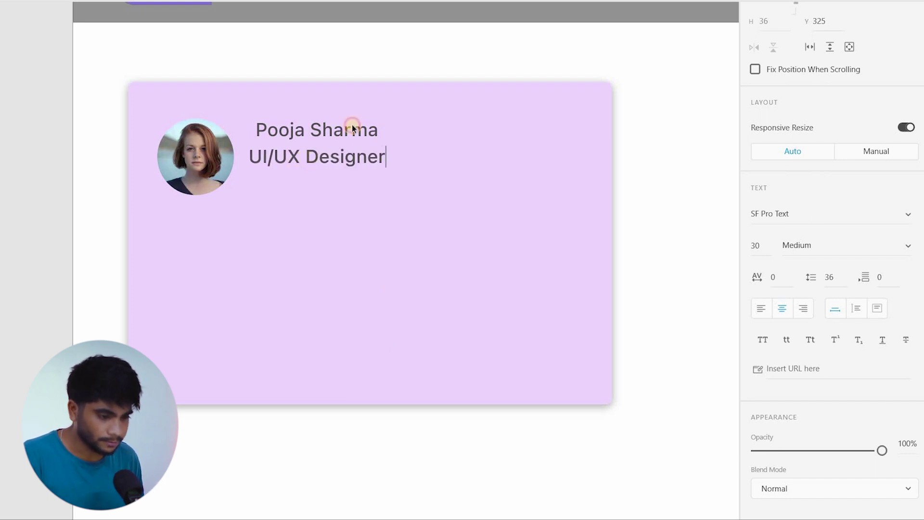
key(Escape)
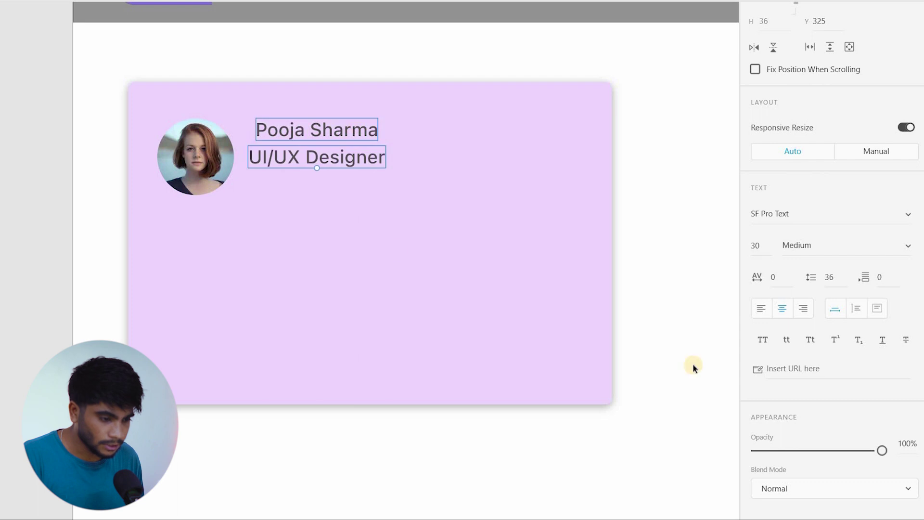
drag(315, 168, 322, 157)
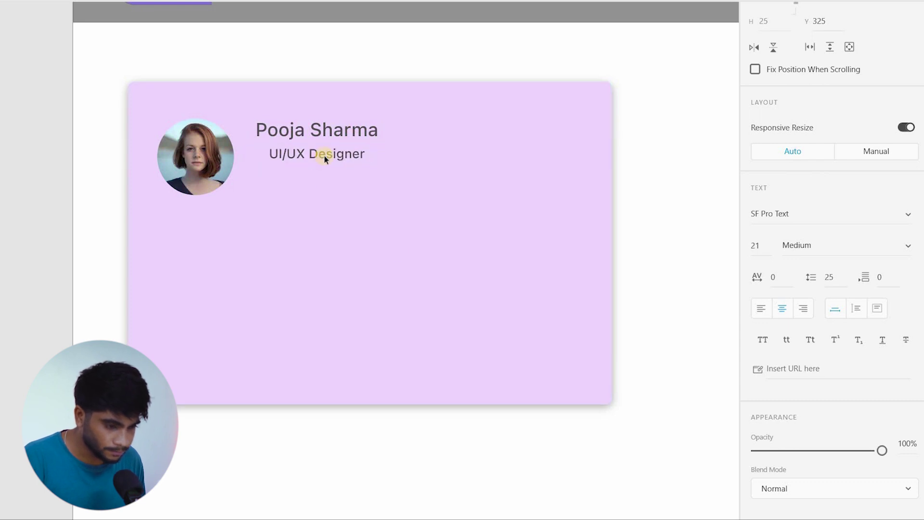
click(484, 208)
Align the name and the job title to their left edges.
click(310, 134)
double_click(310, 134)
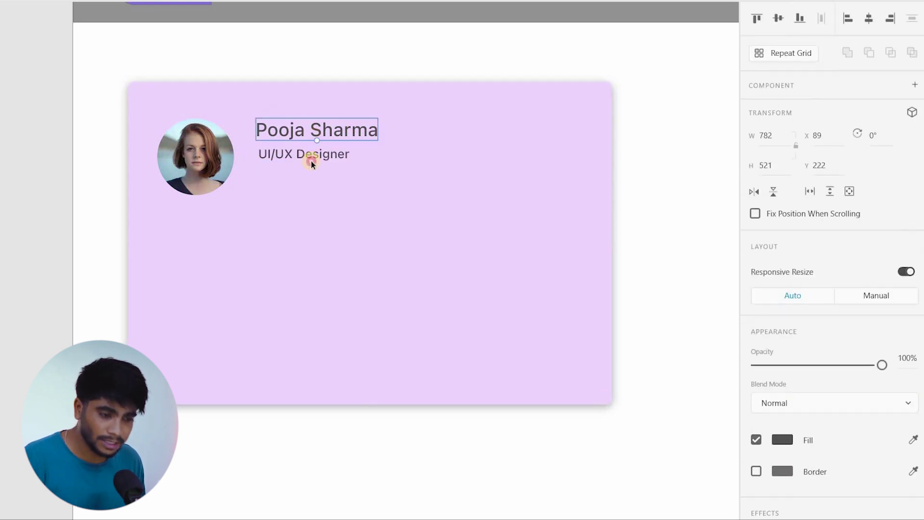
shift+click(311, 158)
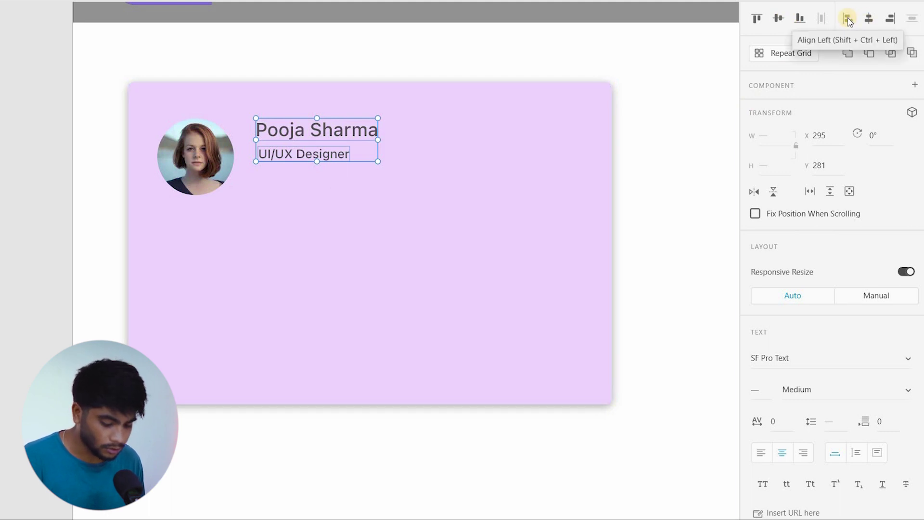
click(847, 19)
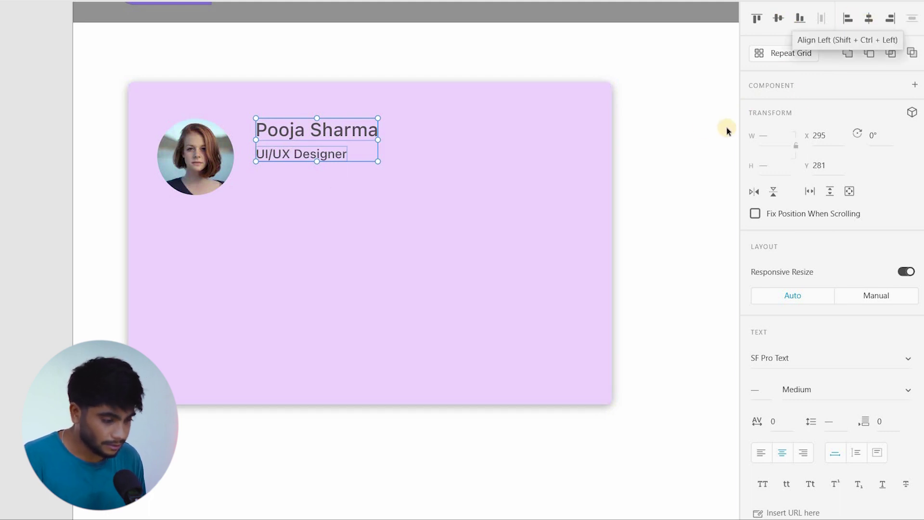
click(338, 179)
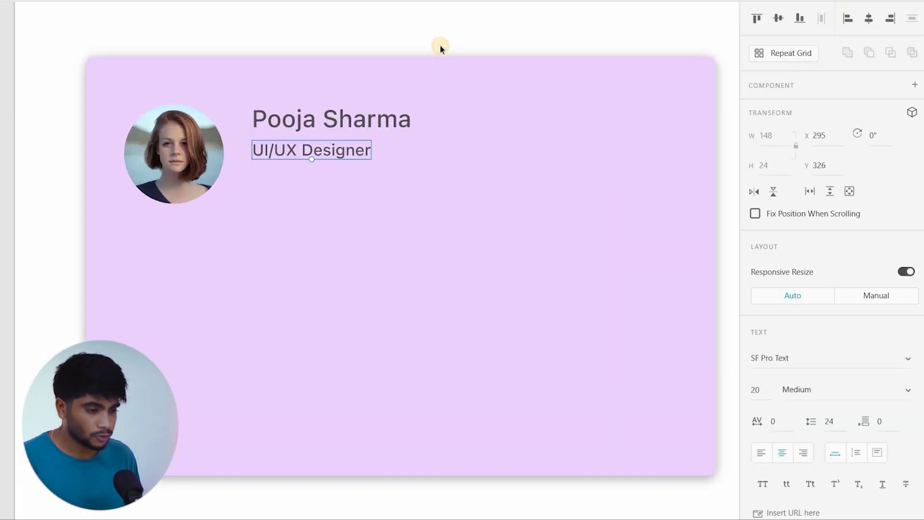
click(440, 45)
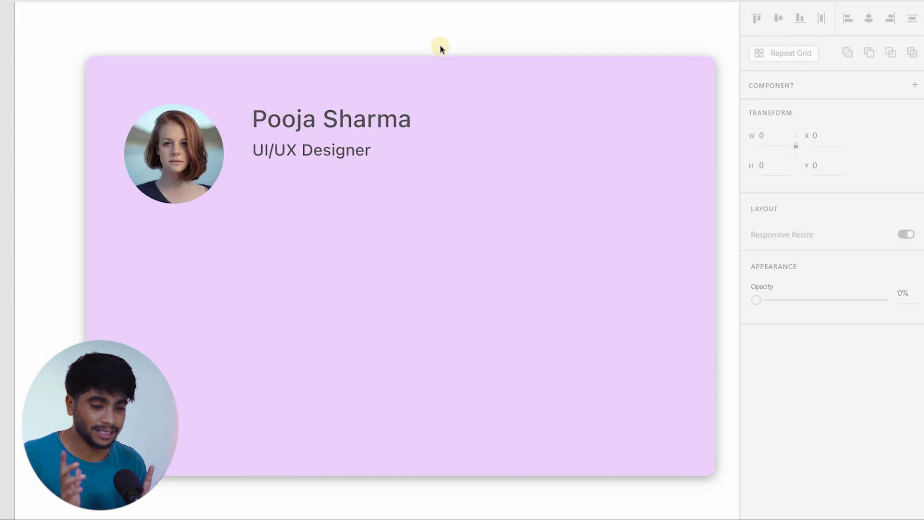
Group the name and job title texts and enable a vertical Stack on the group.
click(333, 152)
shift+click(333, 152)
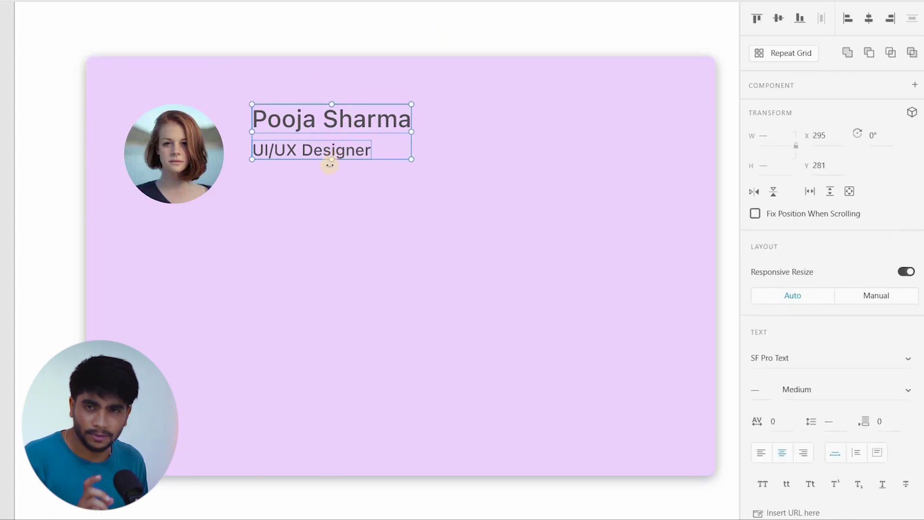
right_click(321, 123)
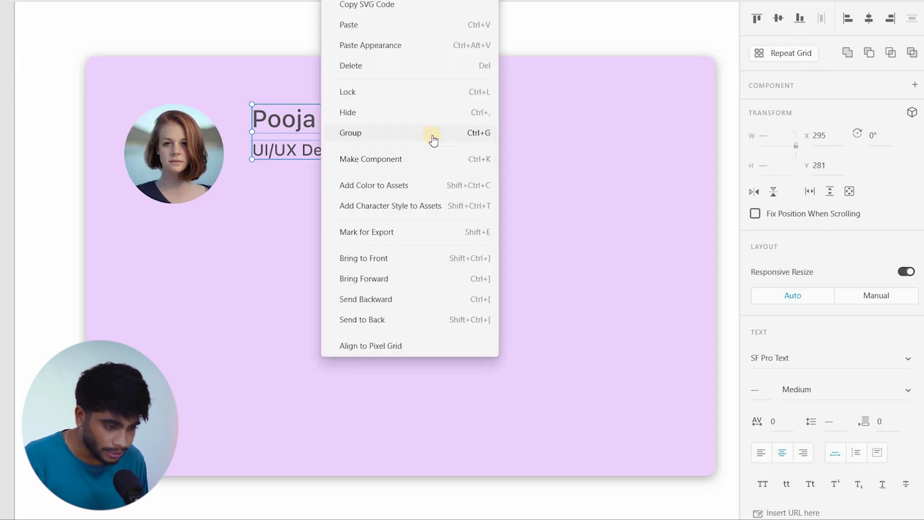
click(377, 133)
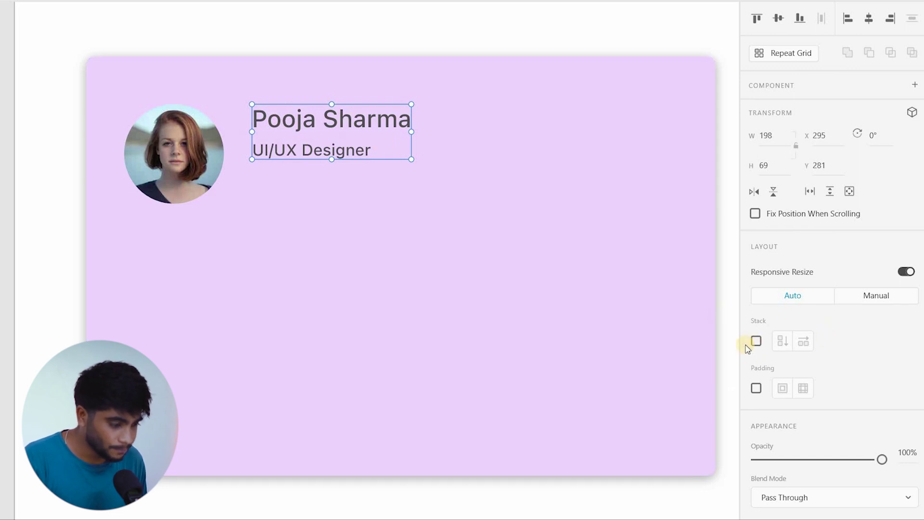
click(756, 341)
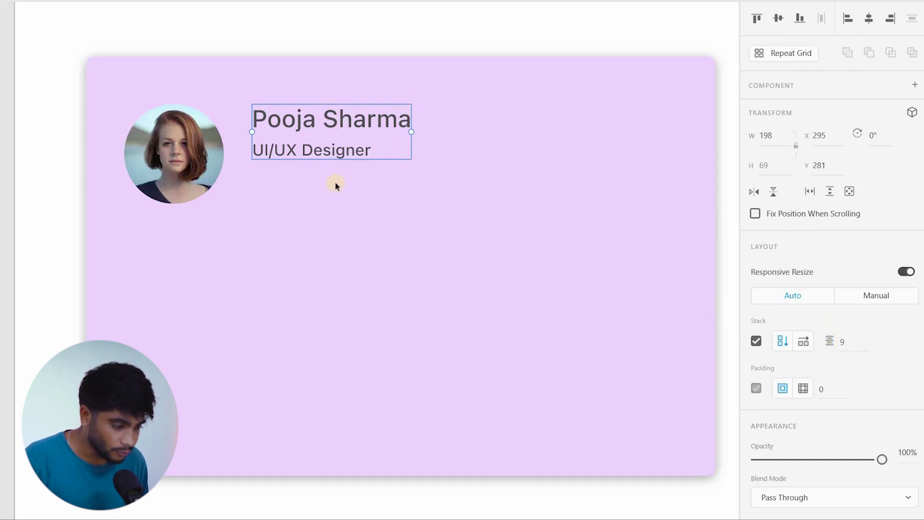
Set the vertical Stack's spacing between the name and the job title to 10.
click(843, 340)
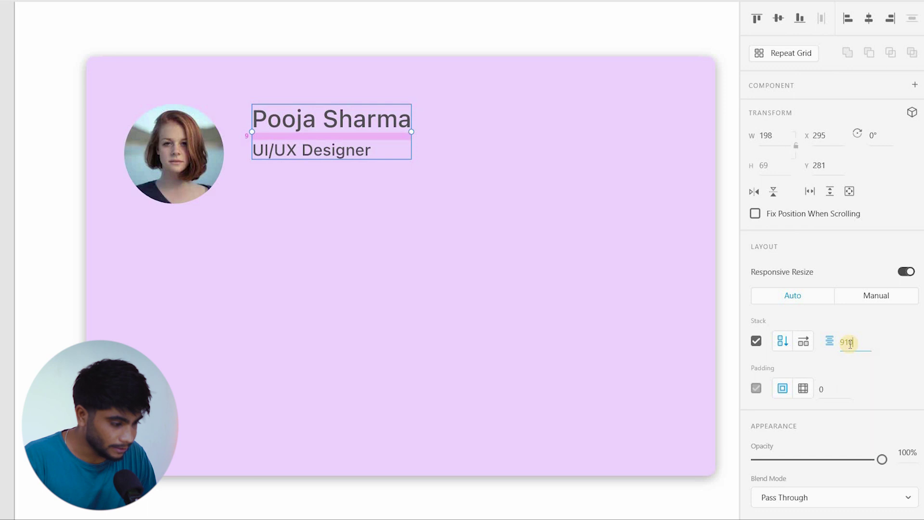
key(Return)
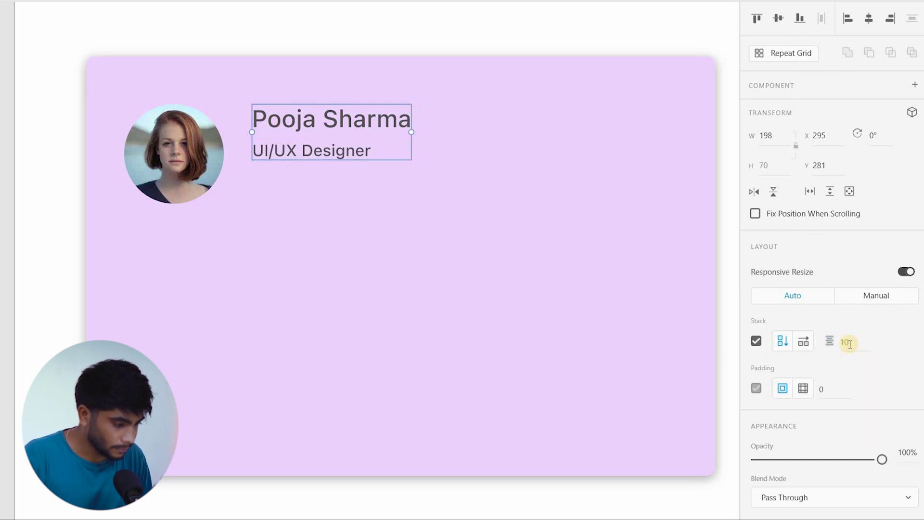
Duplicate the job title once inside the vertical Stack and undo the copy.
click(340, 149)
click(340, 149)
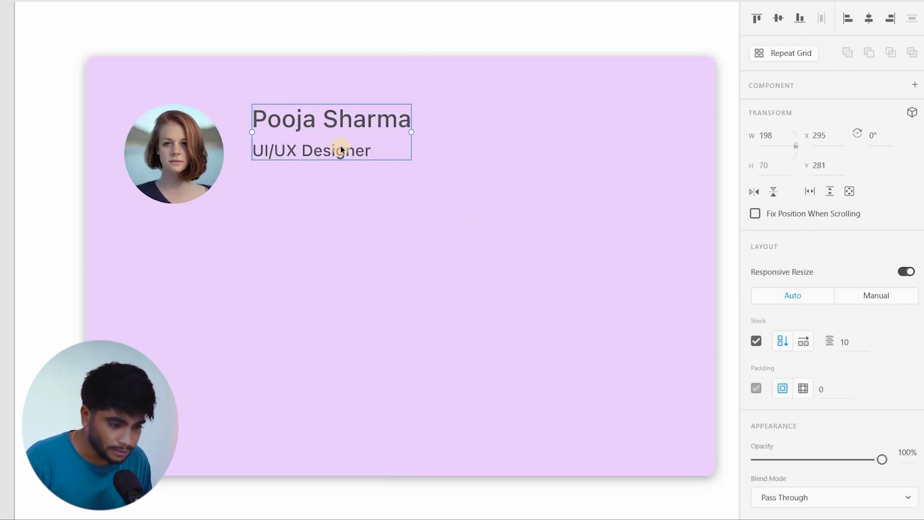
click(341, 149)
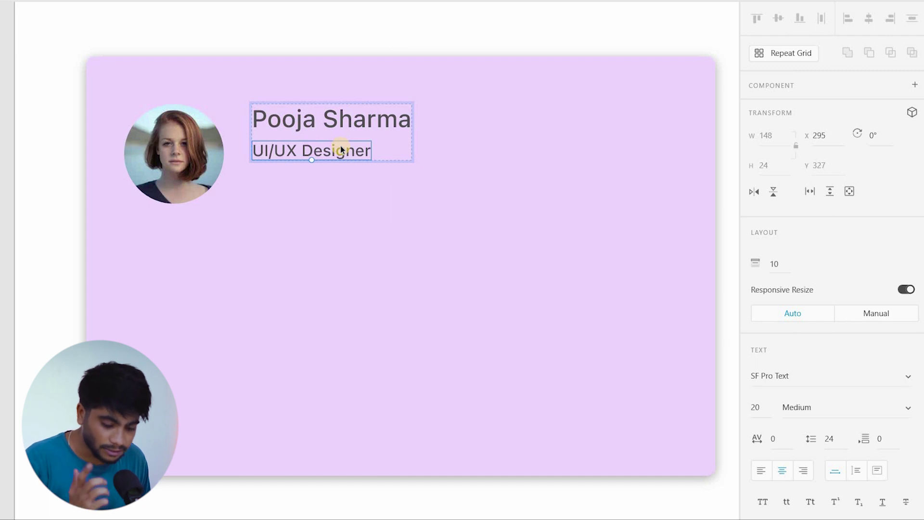
key(ctrl+d)
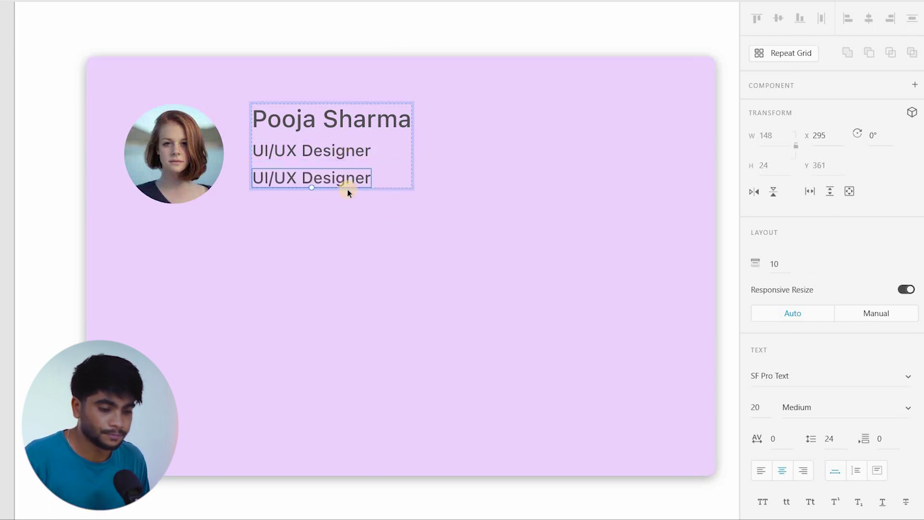
key(ctrl+z)
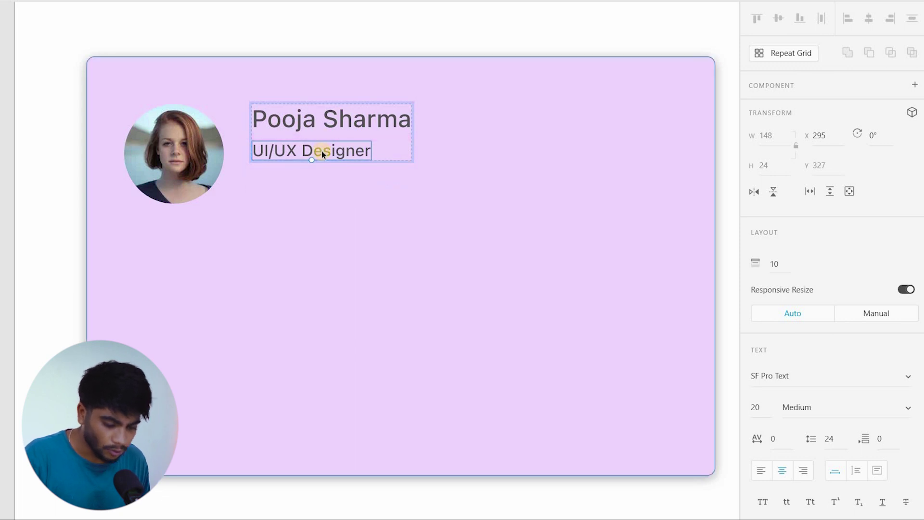
click(330, 176)
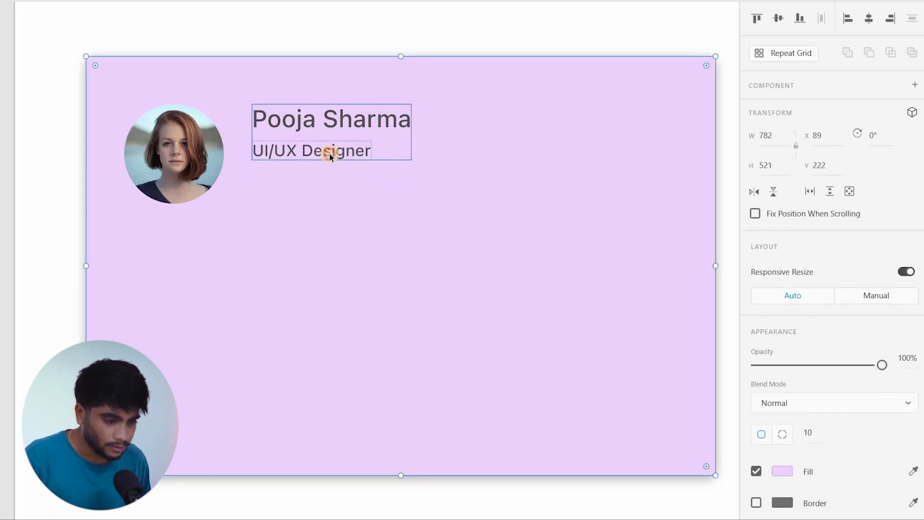
Duplicate the job title seven times inside the vertical Stack.
click(320, 118)
key(Return)
key(Escape)
click(339, 150)
key(ctrl+d)
key(ctrl+d)
key(ctrl+d)
key(ctrl+d)
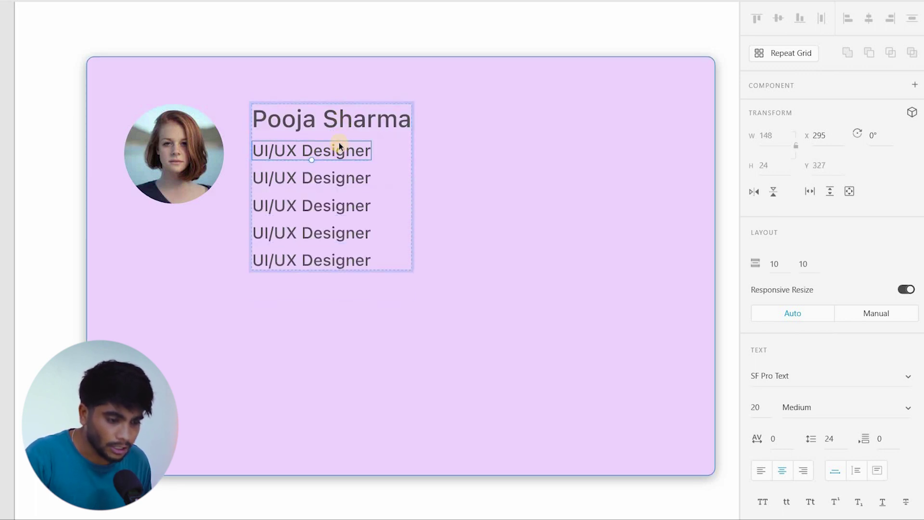
key(ctrl+d)
key(ctrl+d)
key(ctrl+d)
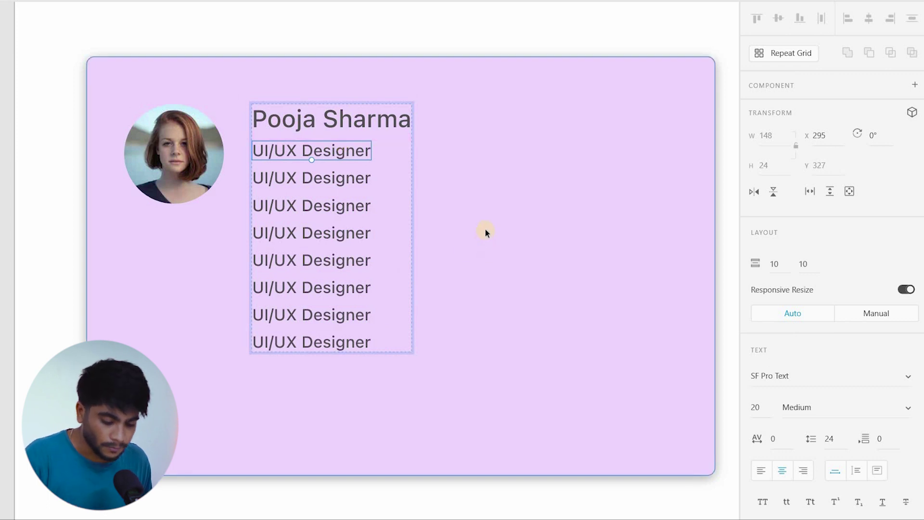
Undo all the job title copies so that only the original remains in the Stack.
key(ctrl+z)
key(ctrl+z)
key(ctrl+z)
key(ctrl+z)
key(ctrl+z)
key(ctrl+z)
key(ctrl+z)
click(351, 157)
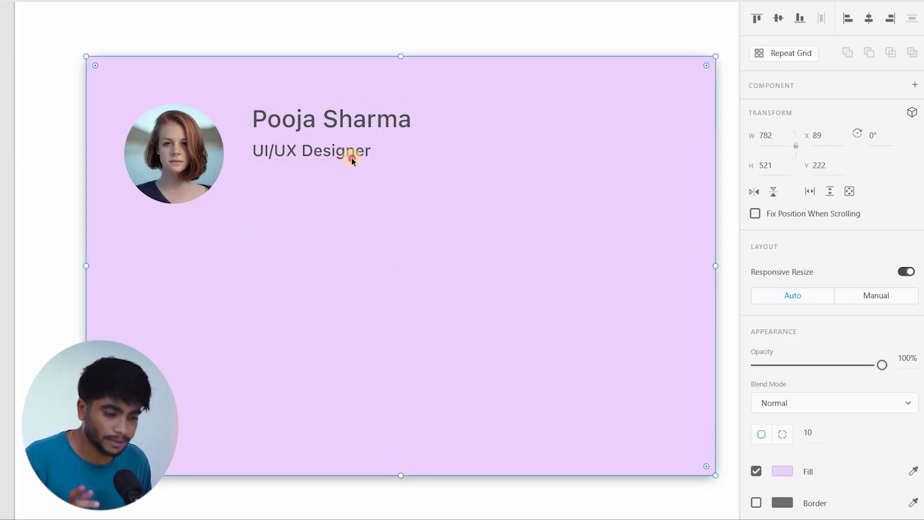
Move the stacked text group slightly closer to the portrait, to X 290.
click(335, 151)
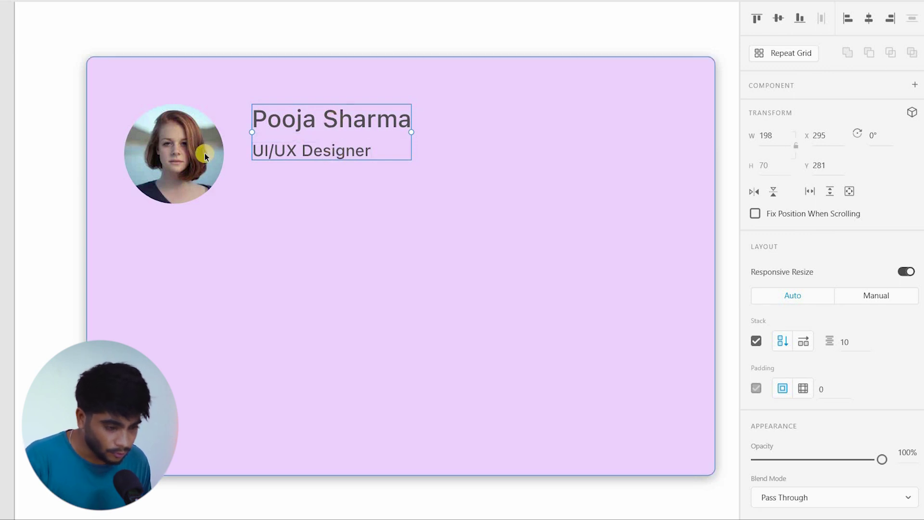
click(290, 146)
click(309, 114)
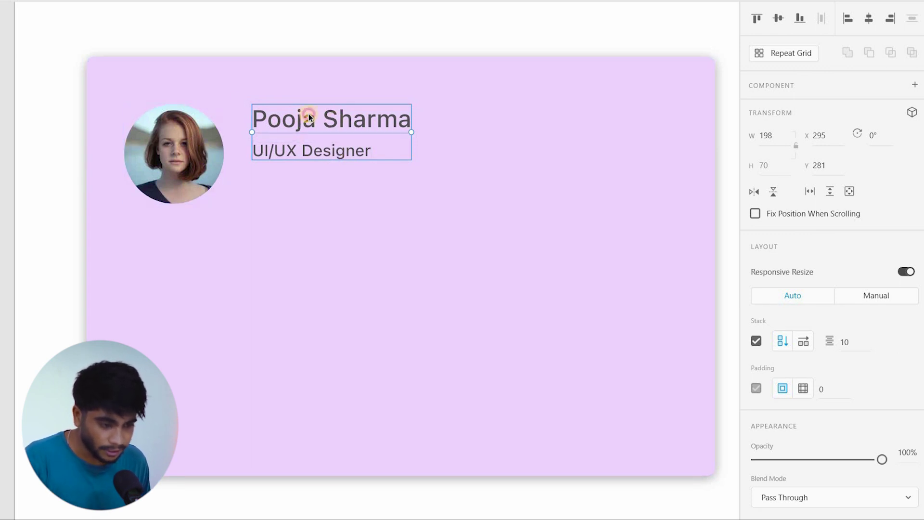
drag(307, 113, 304, 115)
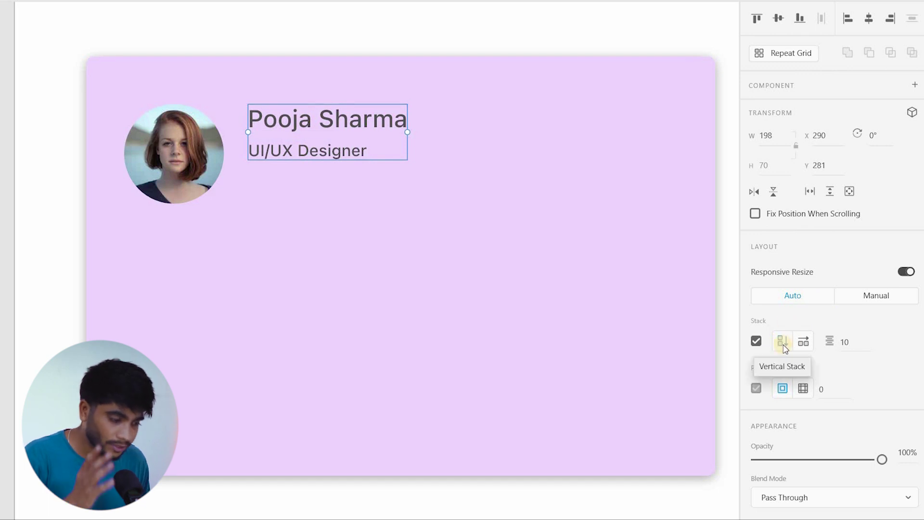
Try a horizontal direction for the text Stack with a duplicated job title, and undo both changes.
click(803, 341)
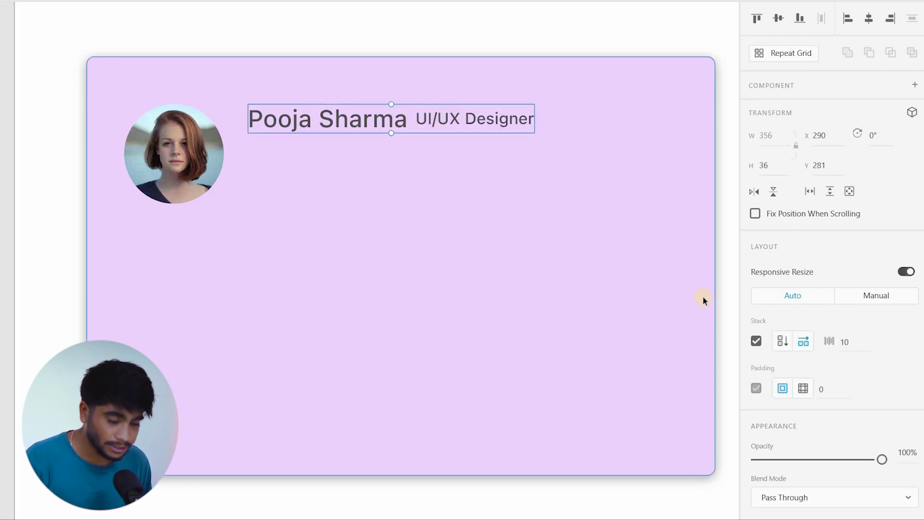
double_click(475, 125)
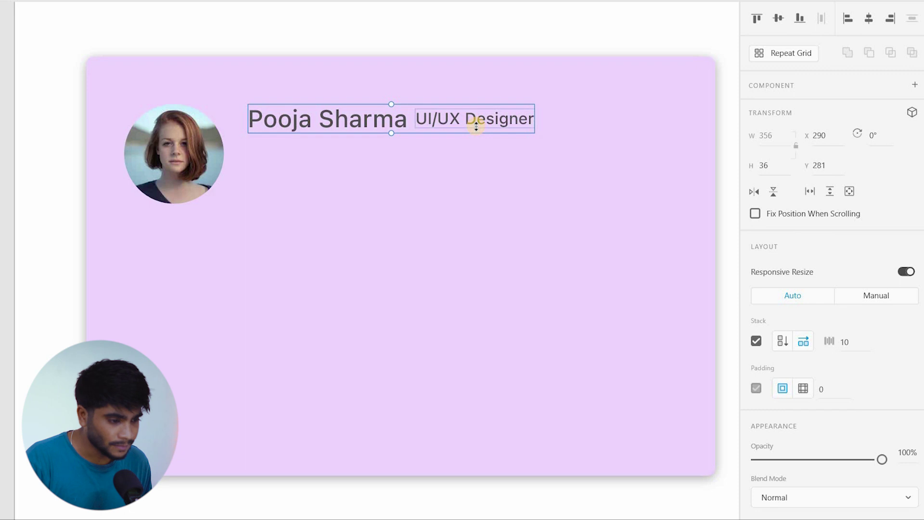
double_click(476, 126)
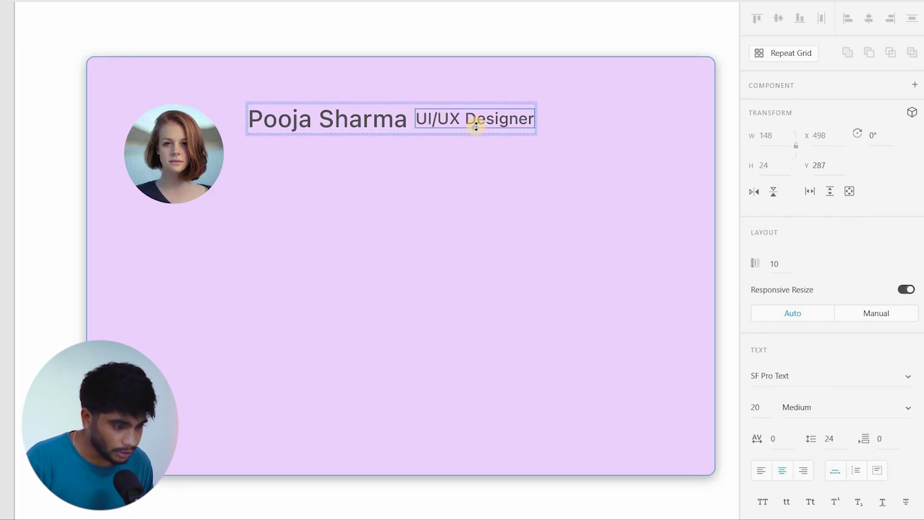
key(ctrl+d)
key(ctrl+z)
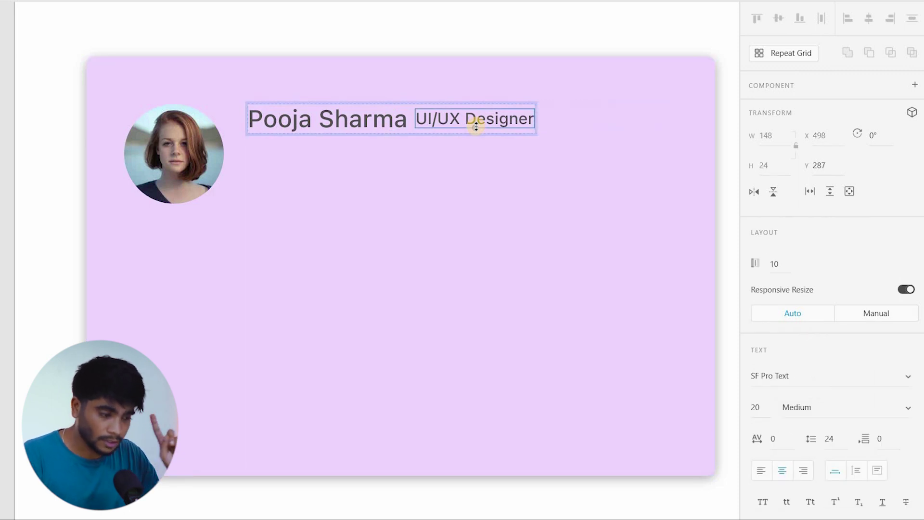
click(455, 183)
key(ctrl+z)
click(321, 131)
click(320, 132)
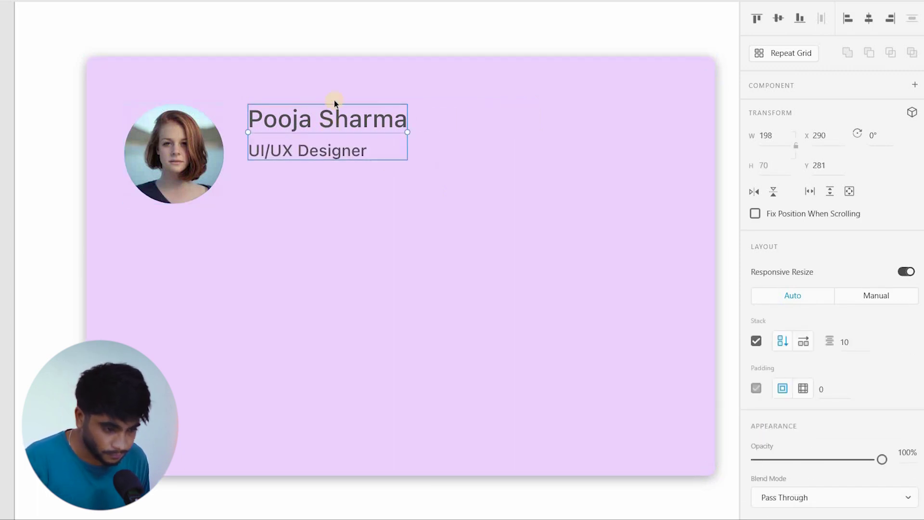
Group the portrait with the stacked texts and enable a horizontal Stack on the new group.
click(206, 133)
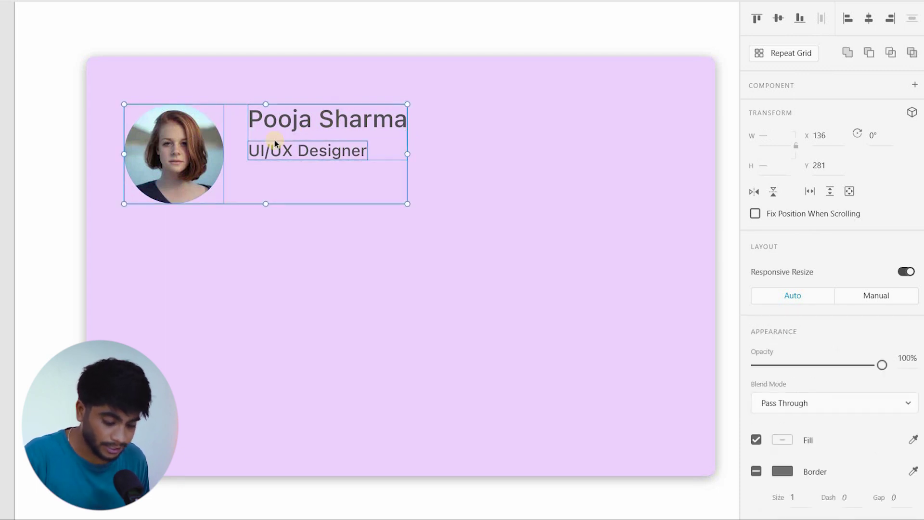
key(ctrl+g)
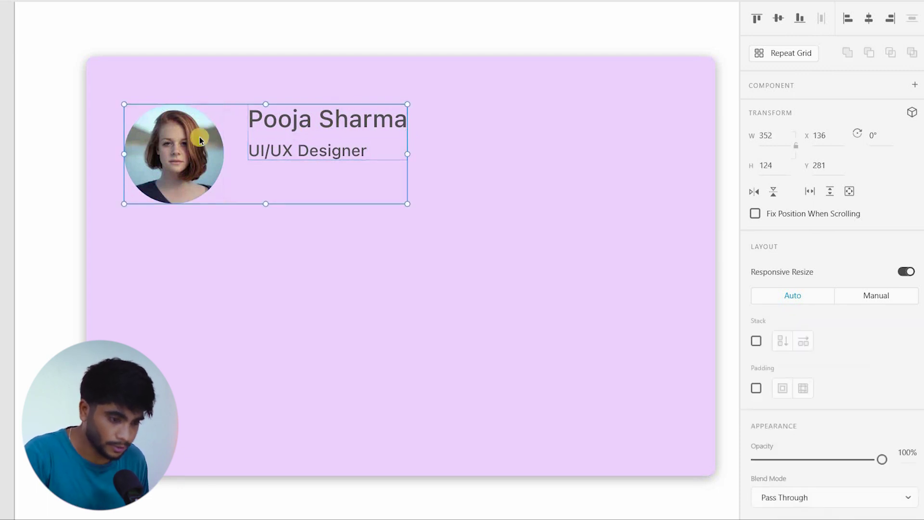
click(757, 341)
Examine the nested Stacks by selecting the portrait, the text group and the whole horizontal Stack.
double_click(358, 143)
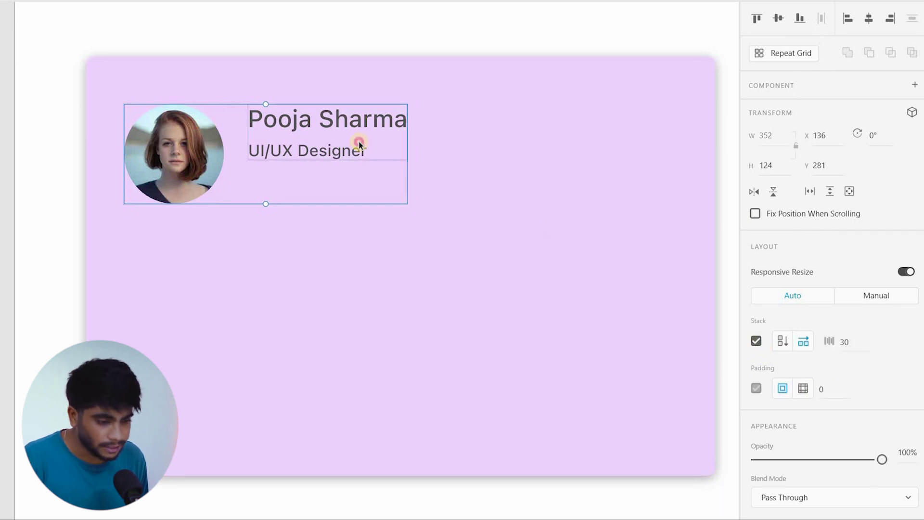
click(317, 134)
click(206, 151)
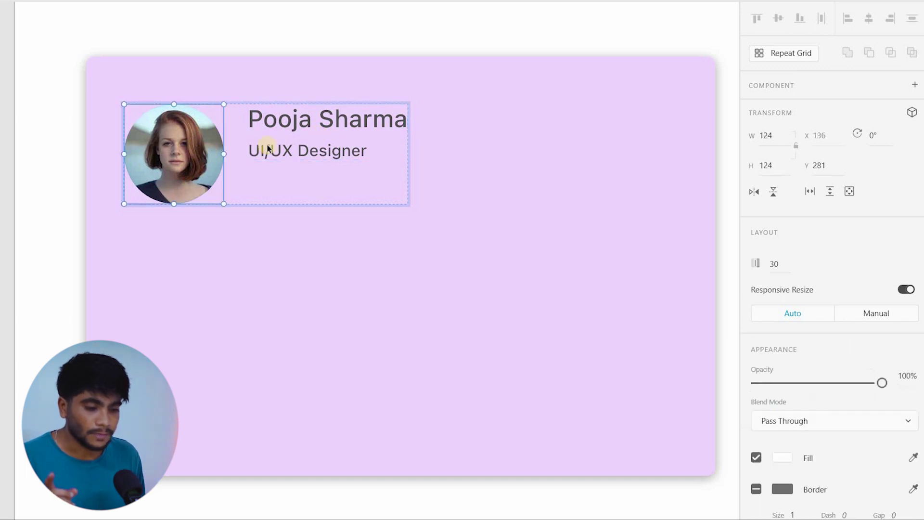
click(347, 135)
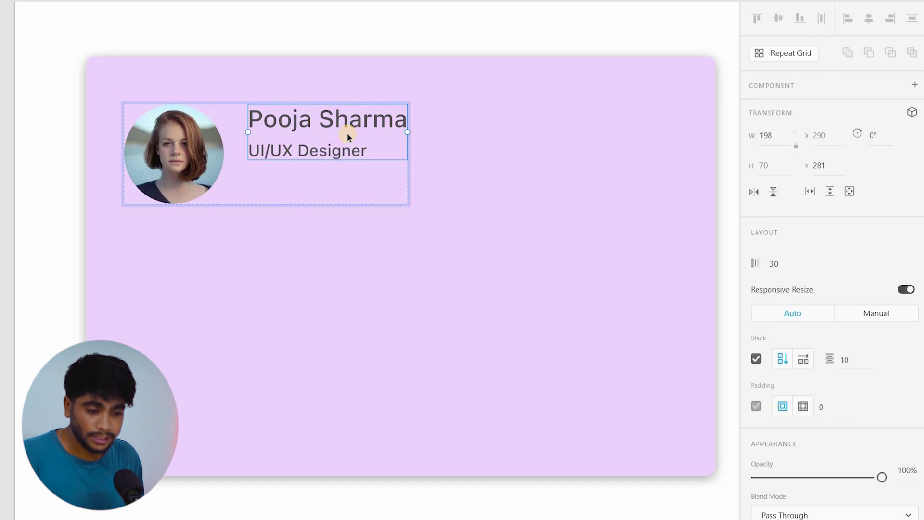
click(345, 149)
key(Escape)
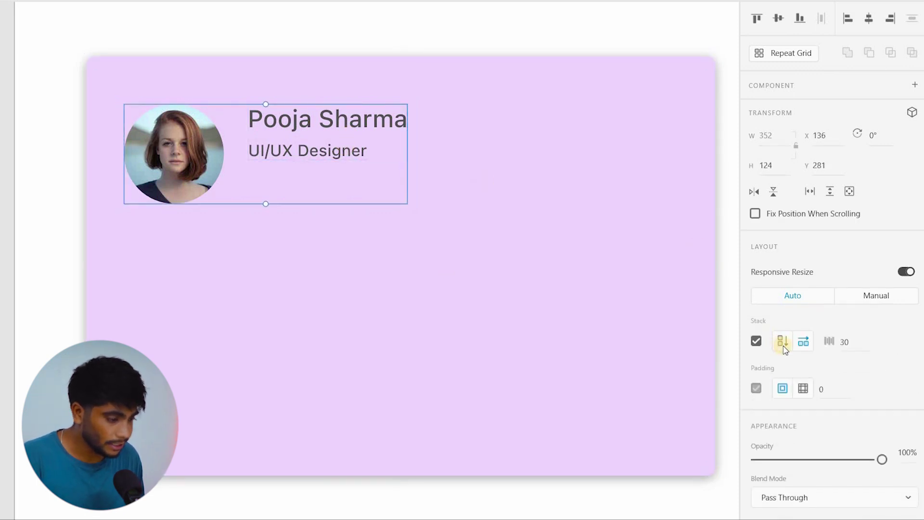
click(338, 118)
click(309, 118)
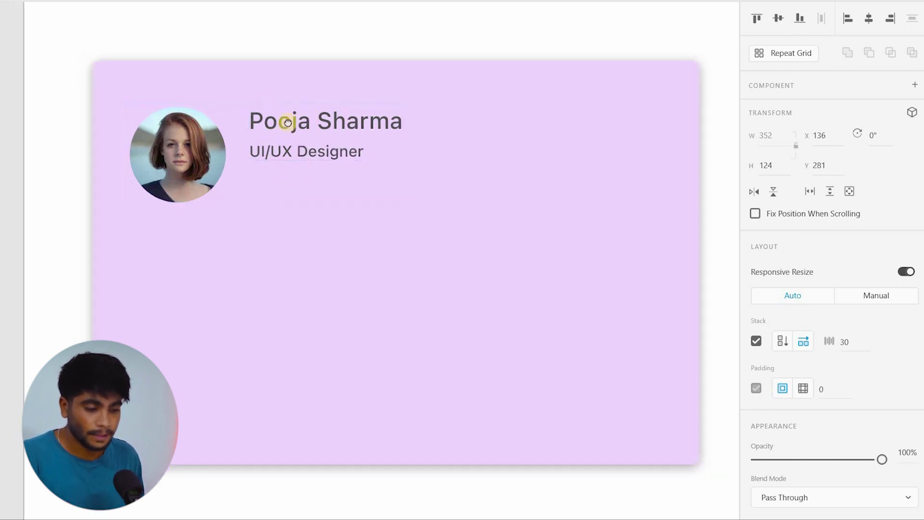
Shrink the circular portrait inside the horizontal Stack to about the height of the text group, 70.
scroll(288, 122, down, 3)
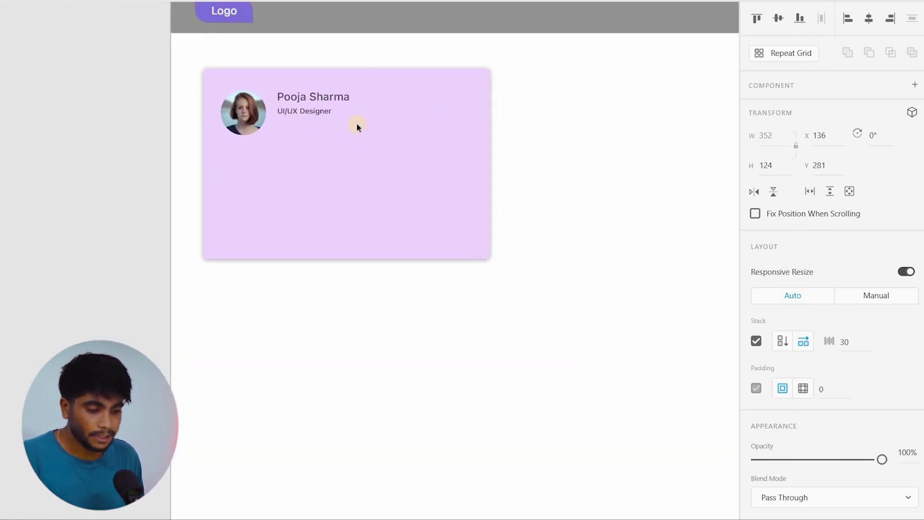
scroll(304, 98, up, 2)
click(403, 123)
scroll(392, 130, up, 2)
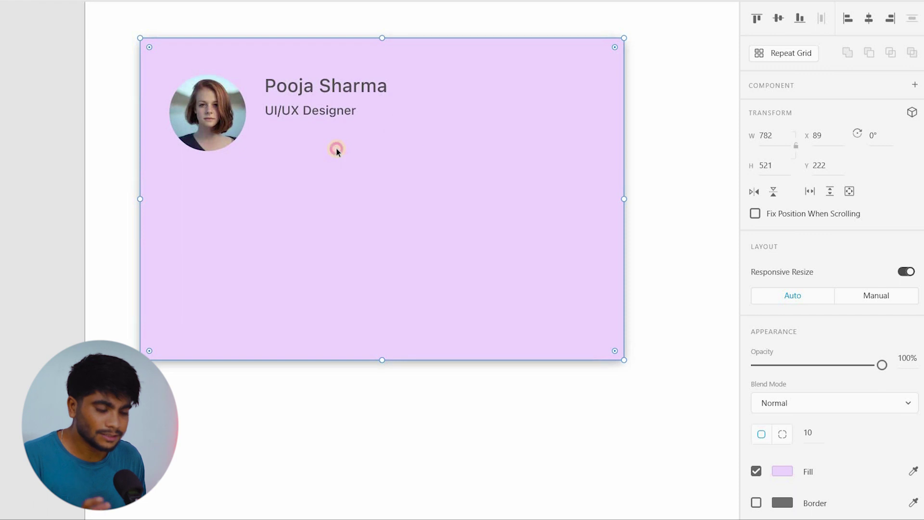
click(305, 97)
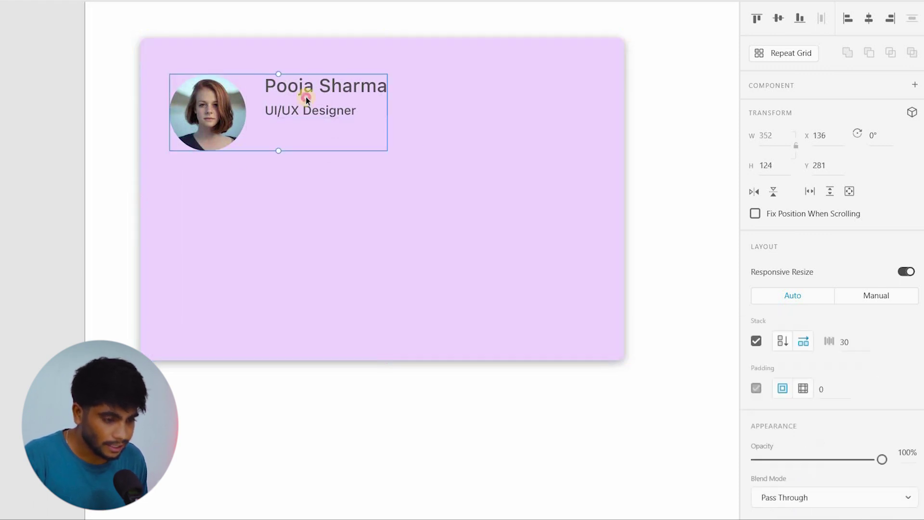
double_click(174, 120)
drag(247, 151, 237, 118)
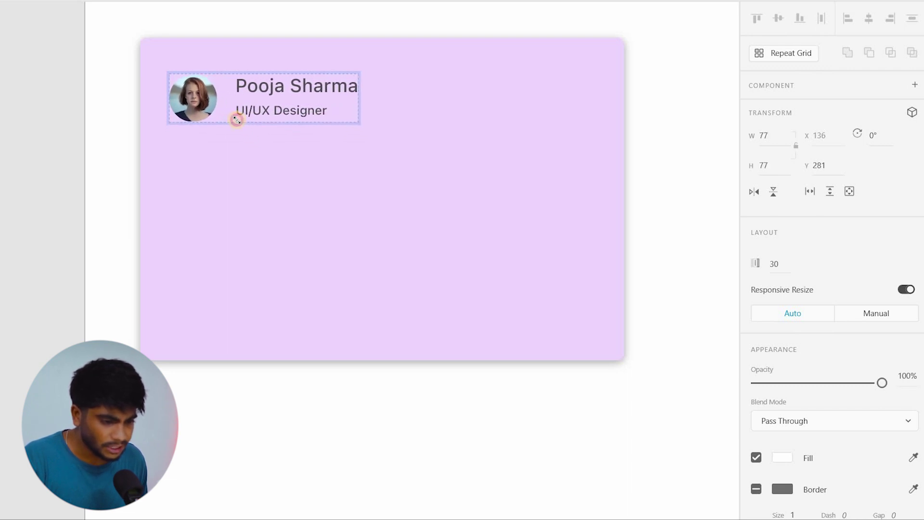
click(247, 143)
click(239, 108)
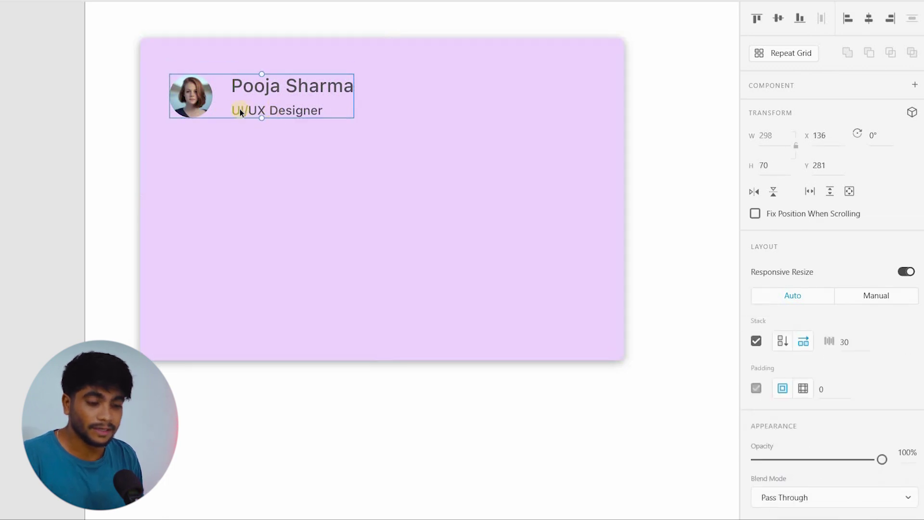
Enlarge the circular portrait proportionally from its centre to about 92 by 92.
double_click(200, 102)
drag(218, 121, 221, 125)
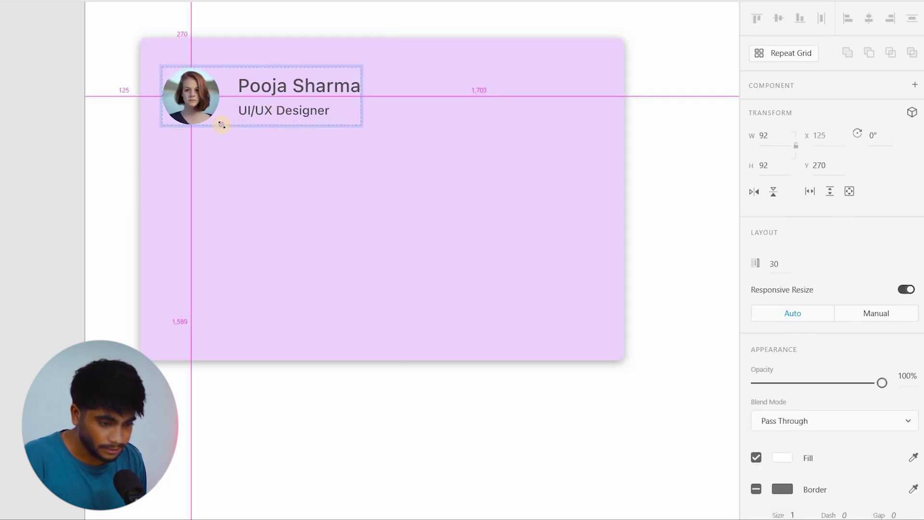
click(147, 104)
Place a copy of the job title below the portrait, flush with its left edge at X 125, Y 369.
key(ctrl+3)
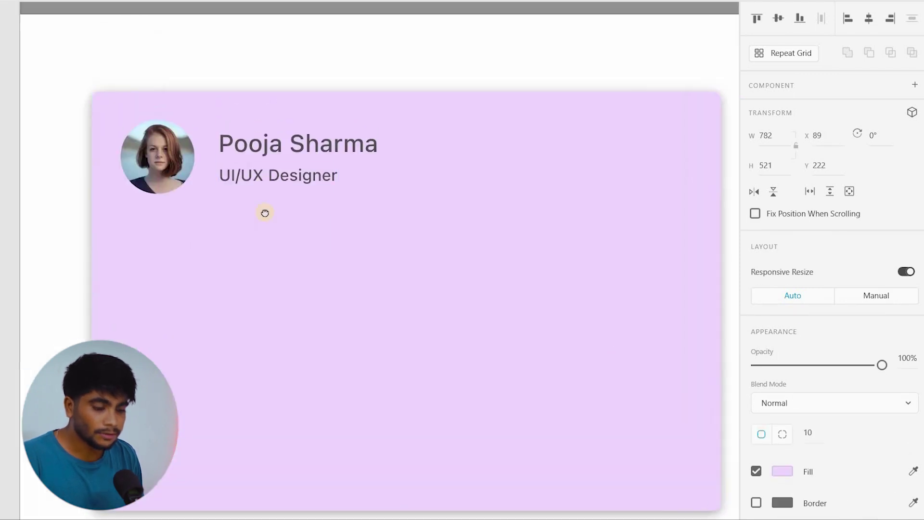
scroll(329, 160, down, 3)
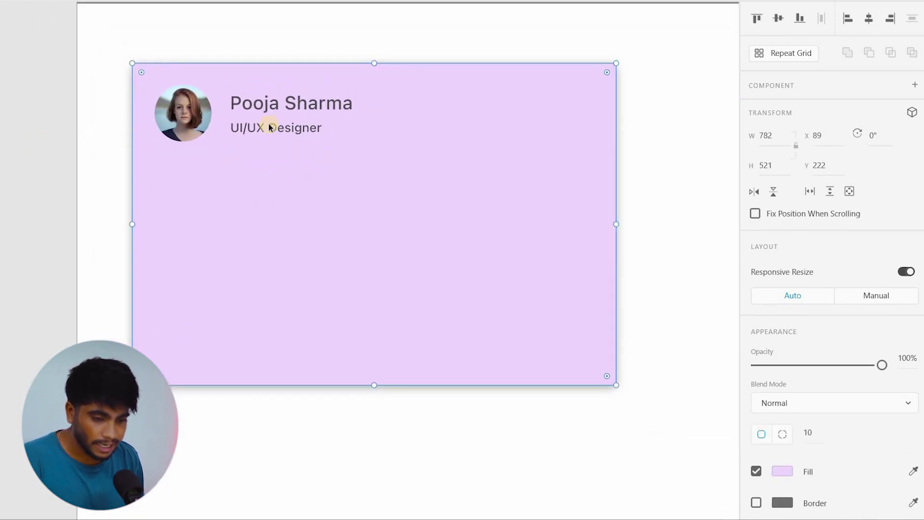
click(261, 134)
click(262, 177)
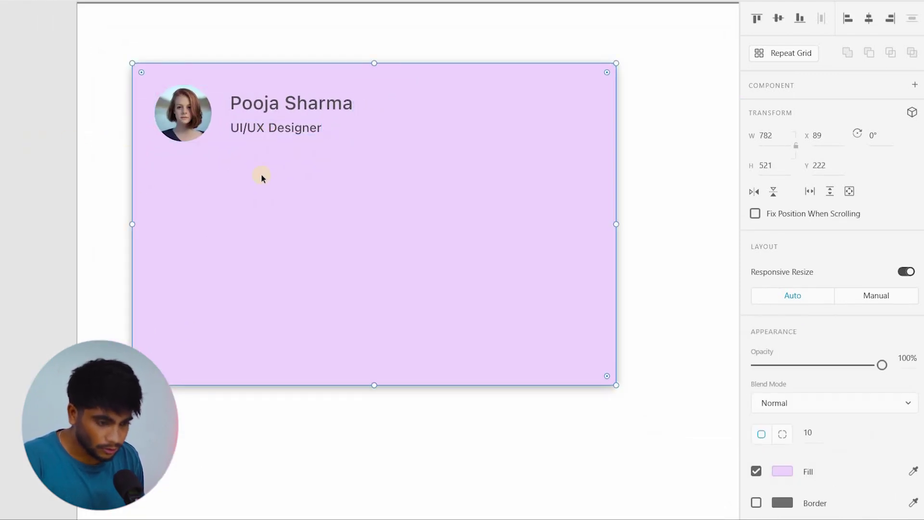
drag(282, 126, 219, 169)
click(856, 452)
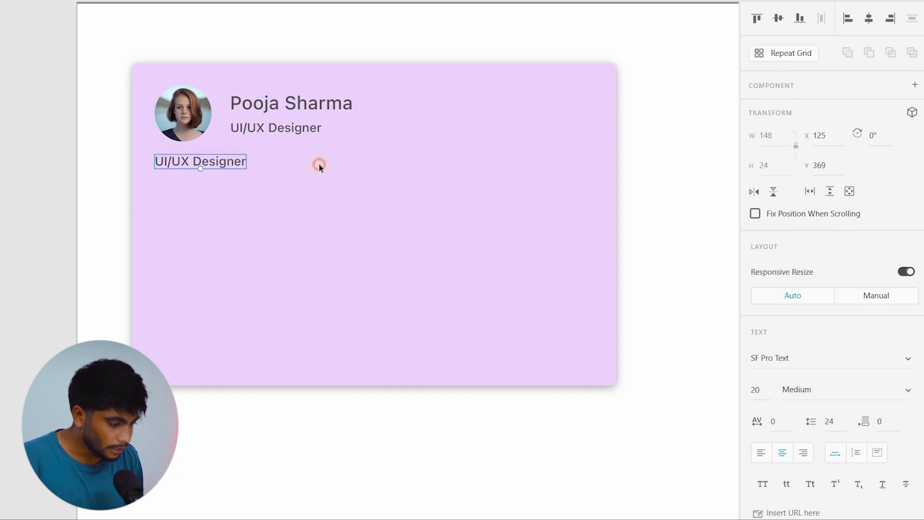
Turn the copied job title into a left-aligned text box about 706 wide and 84 high.
drag(249, 160, 592, 180)
click(761, 452)
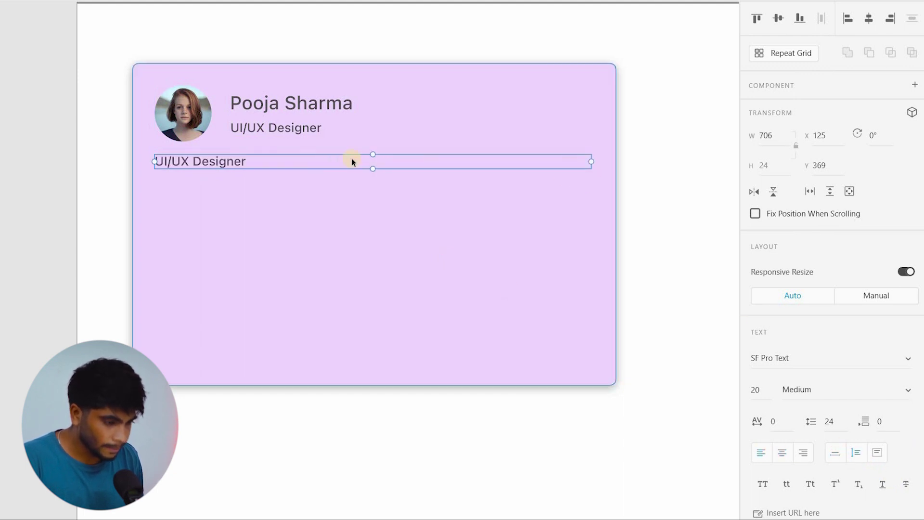
drag(372, 168, 372, 206)
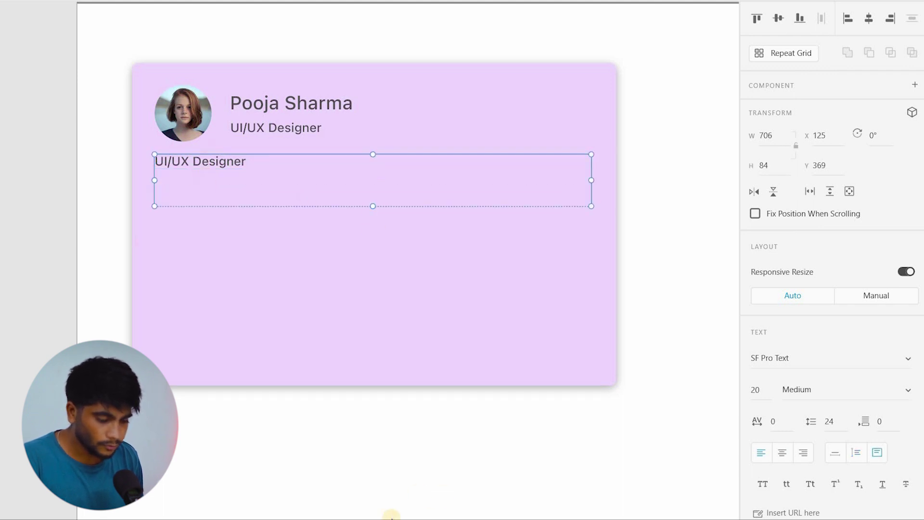
Switch to the web browser, search for "bio of a ui designer" and copy the bio text from the featured snippet.
key(Return)
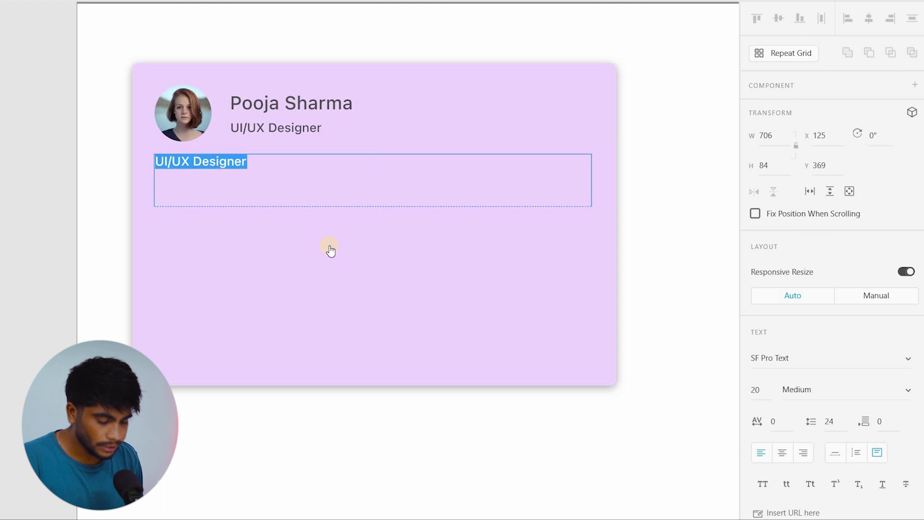
key(super+Tab)
click(423, 147)
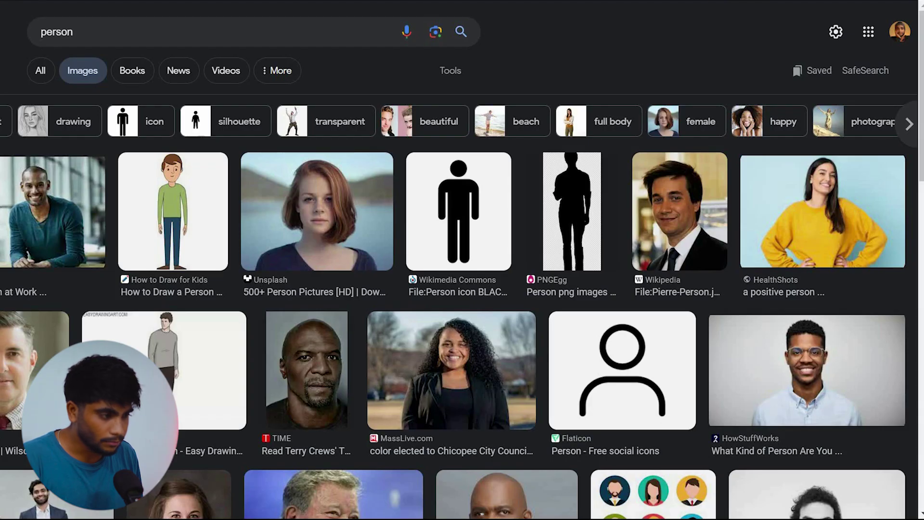
key(ctrl+t)
text(bio of a )
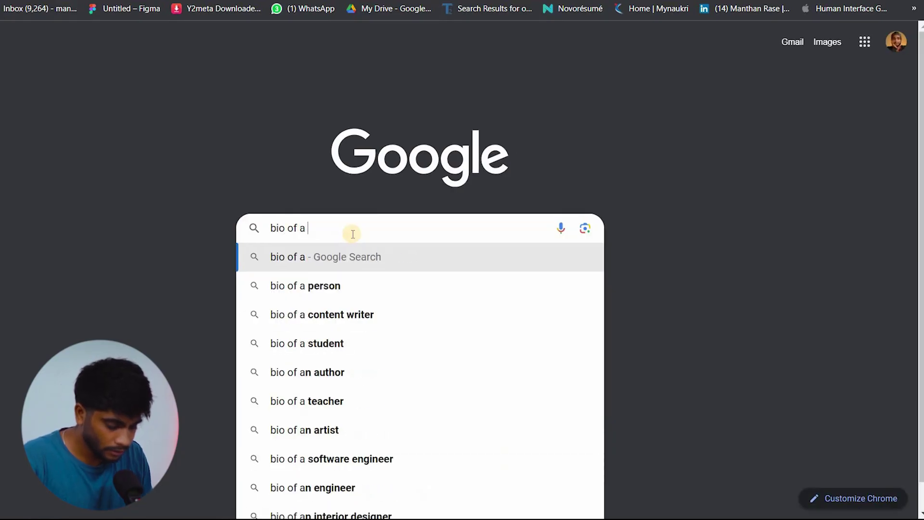
text(ui designer)
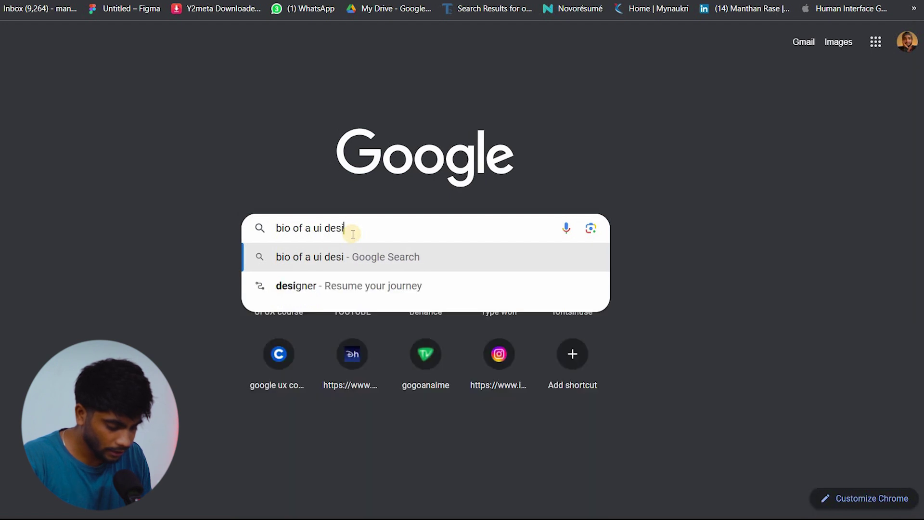
key(Return)
drag(124, 246, 45, 132)
key(ctrl+c)
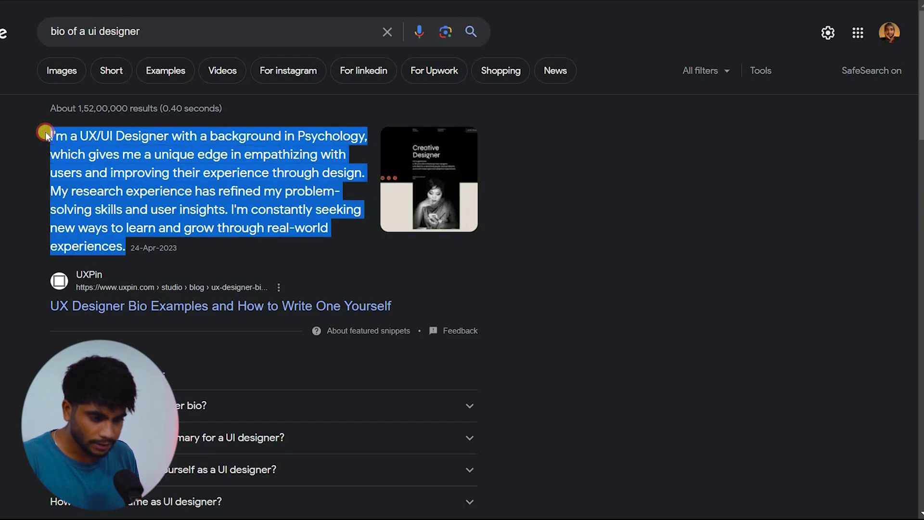
Return to the design, replace the copied job title with the bio and enlarge its text box to about 125 high.
key(alt+Tab)
key(ctrl+v)
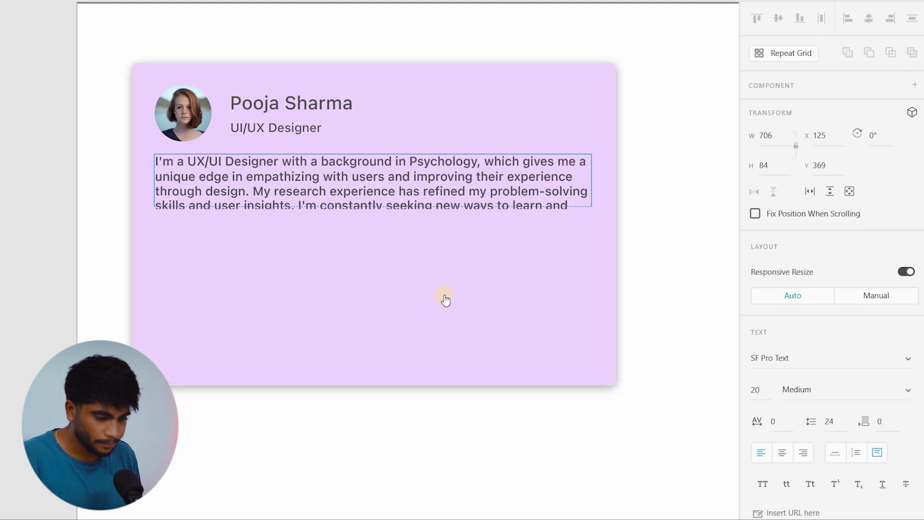
key(Escape)
drag(373, 208, 380, 231)
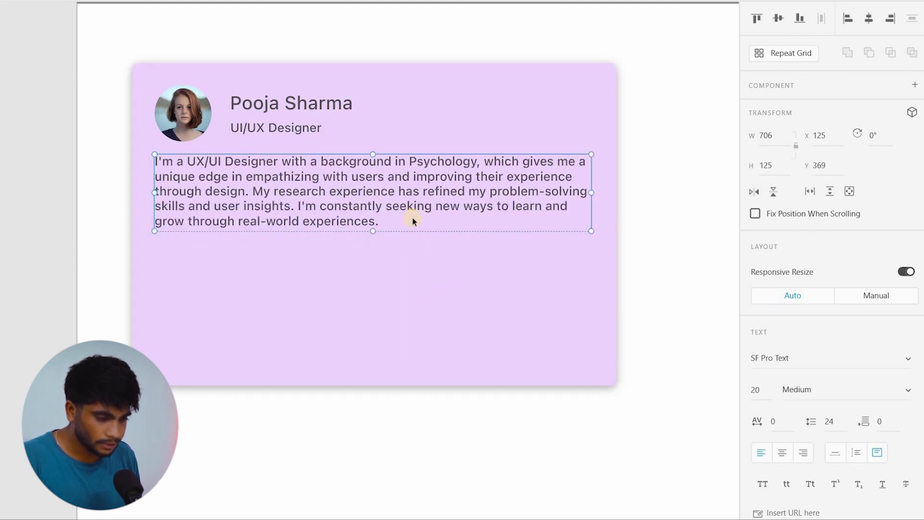
Reduce the bio text to size 17 and set its weight to Regular.
key(ctrl+shift+comma)
key(ctrl+shift+comma)
key(ctrl+shift+comma)
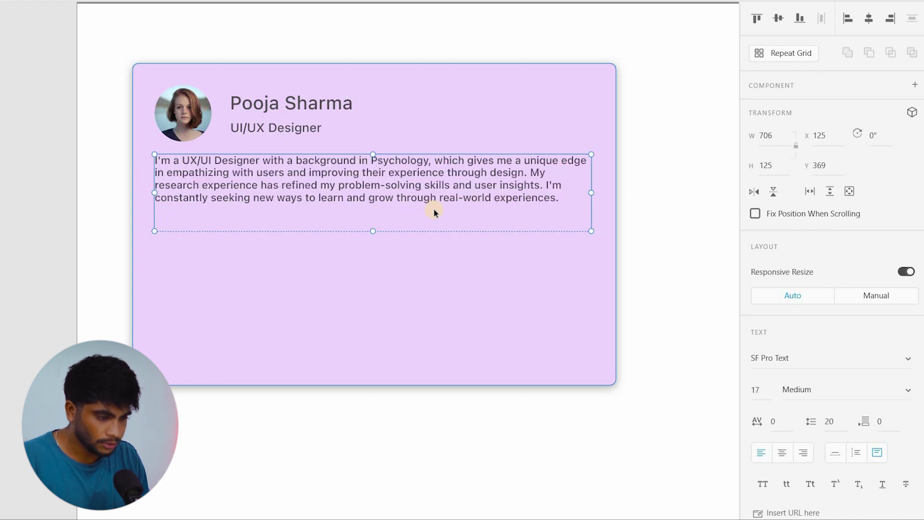
click(848, 389)
key(Up)
key(Up)
click(645, 205)
click(454, 179)
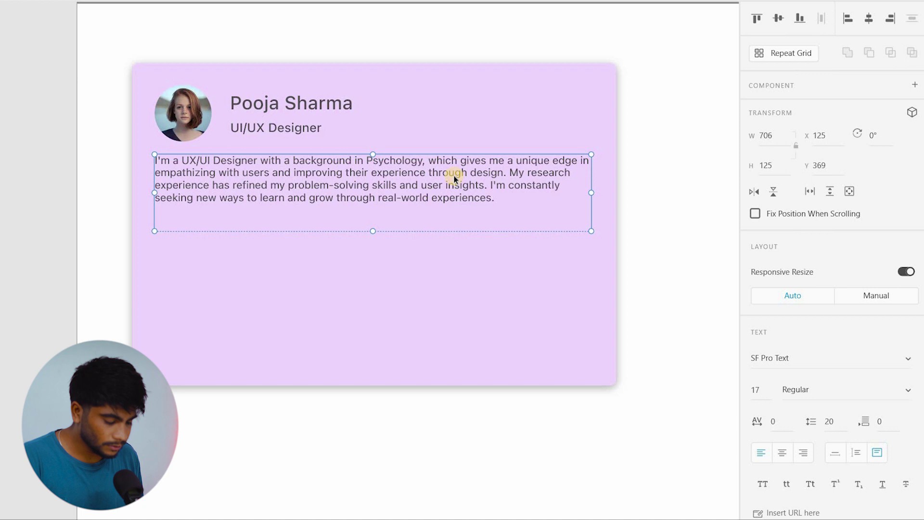
Switch the bio's text box to auto width and set its line spacing to 17*1.5.
click(835, 451)
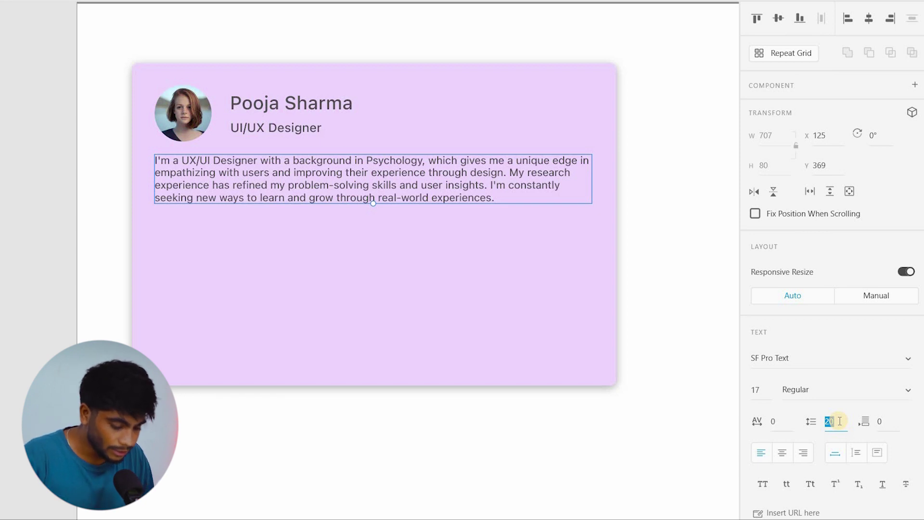
click(765, 392)
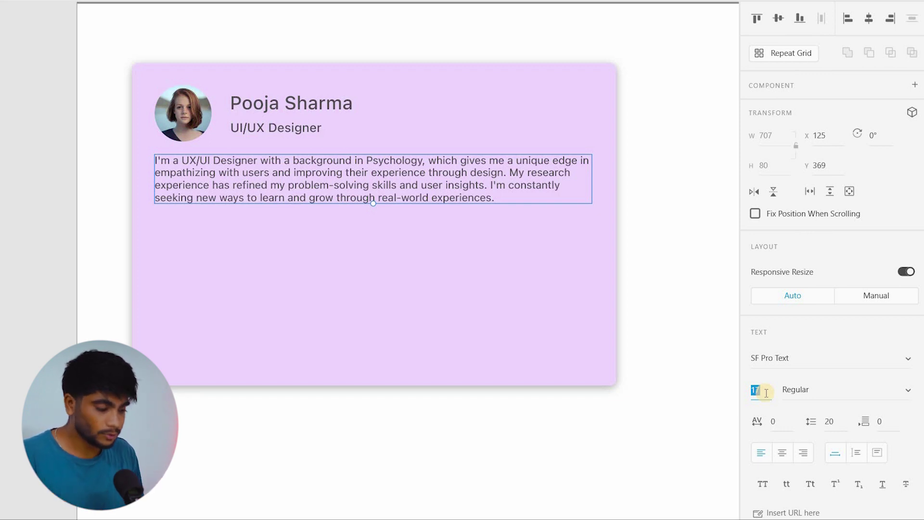
click(837, 420)
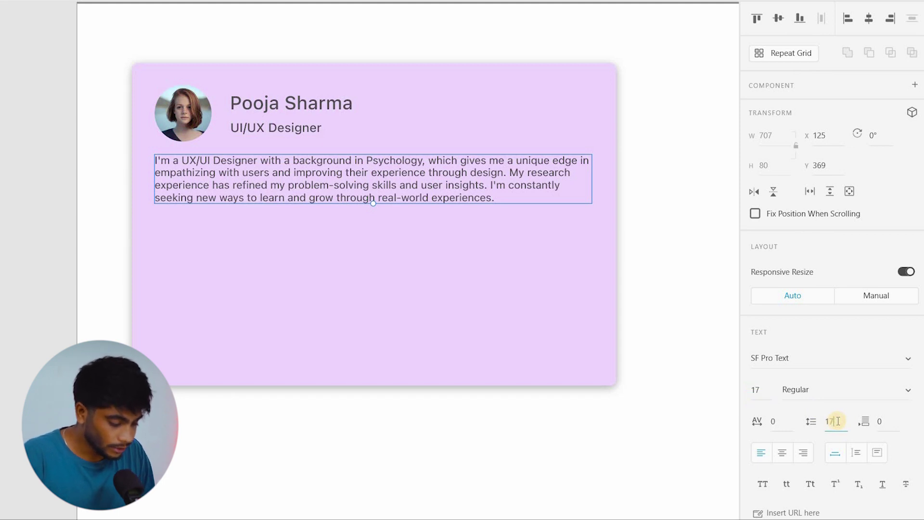
text(17*1.5)
key(Return)
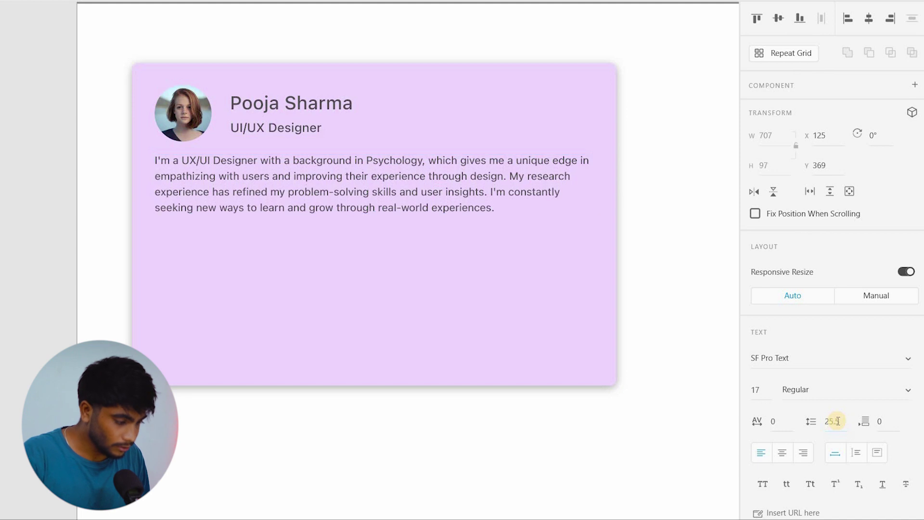
Examine the bio's line spacing, the card background and the nested Stacks holding the portrait, name and job title.
click(347, 205)
click(328, 190)
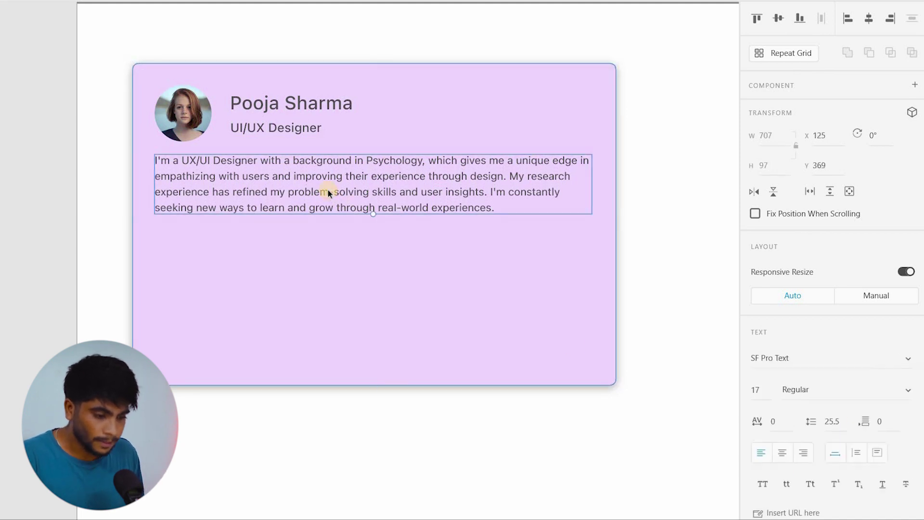
scroll(328, 190, up, 2)
click(305, 158)
click(837, 421)
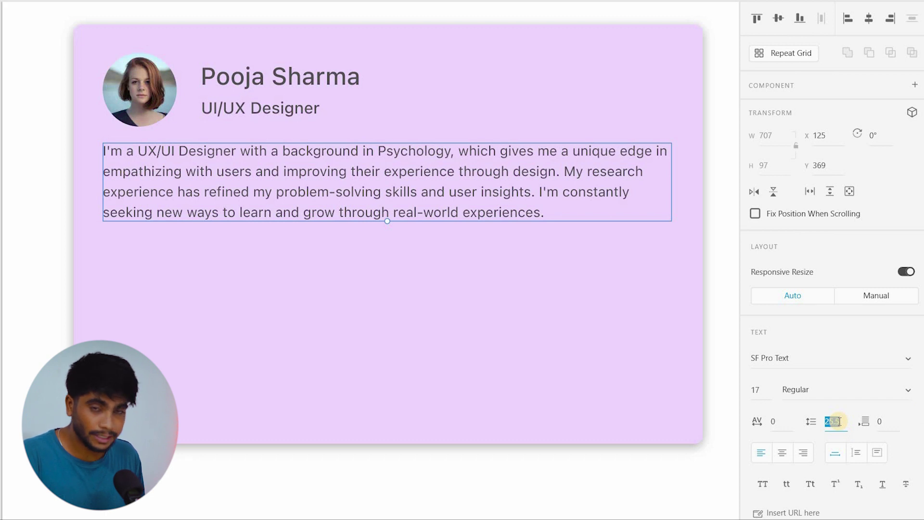
click(448, 286)
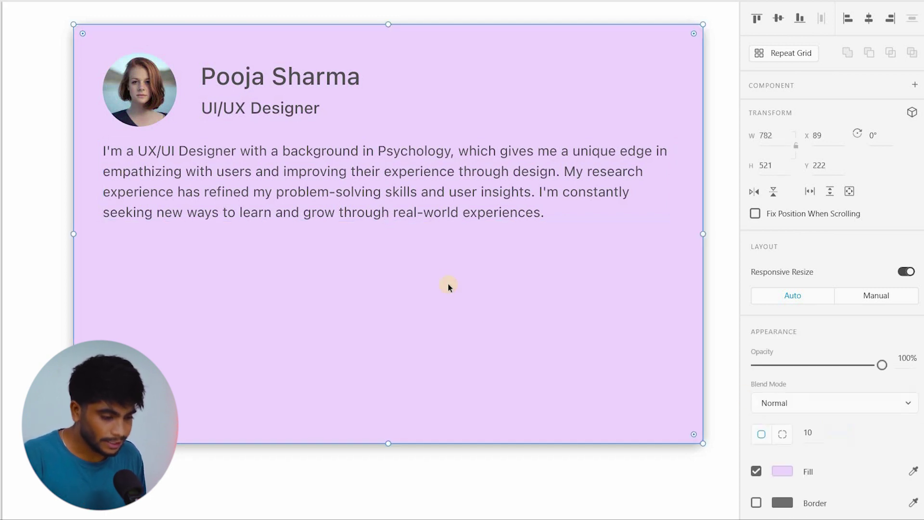
click(373, 207)
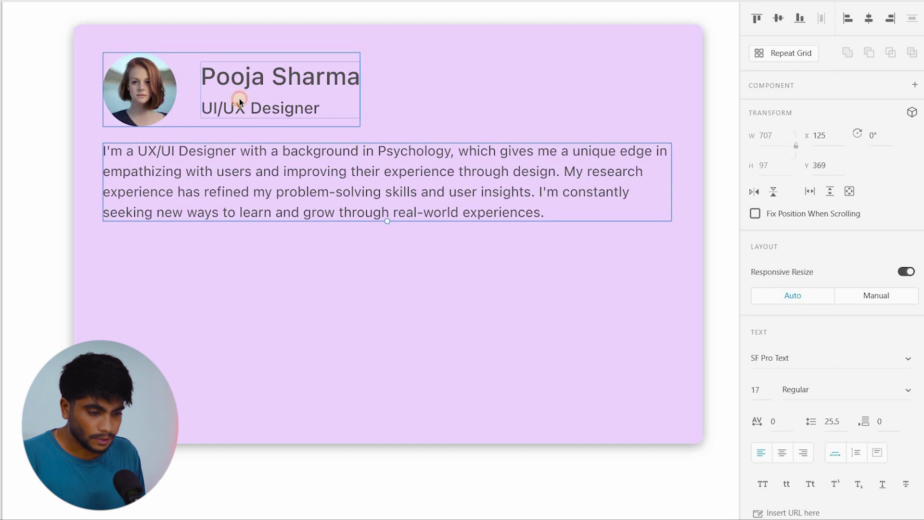
click(248, 107)
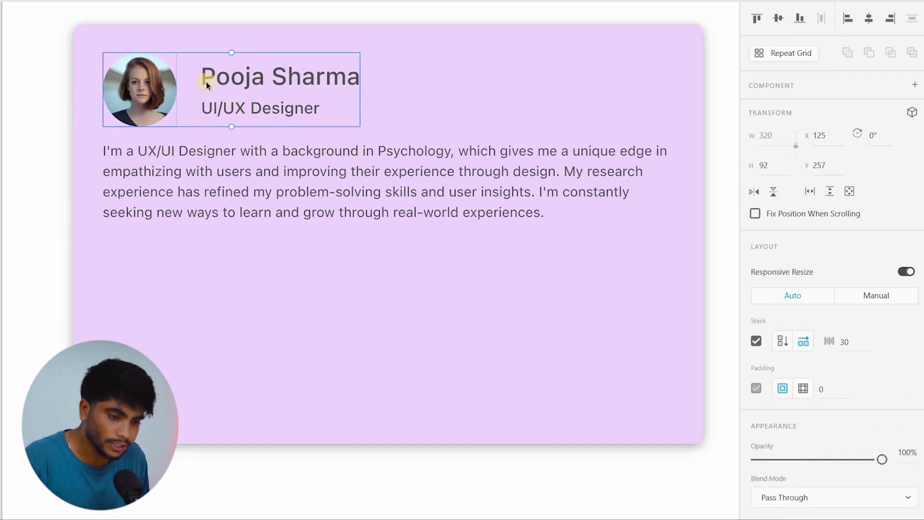
double_click(206, 81)
click(240, 105)
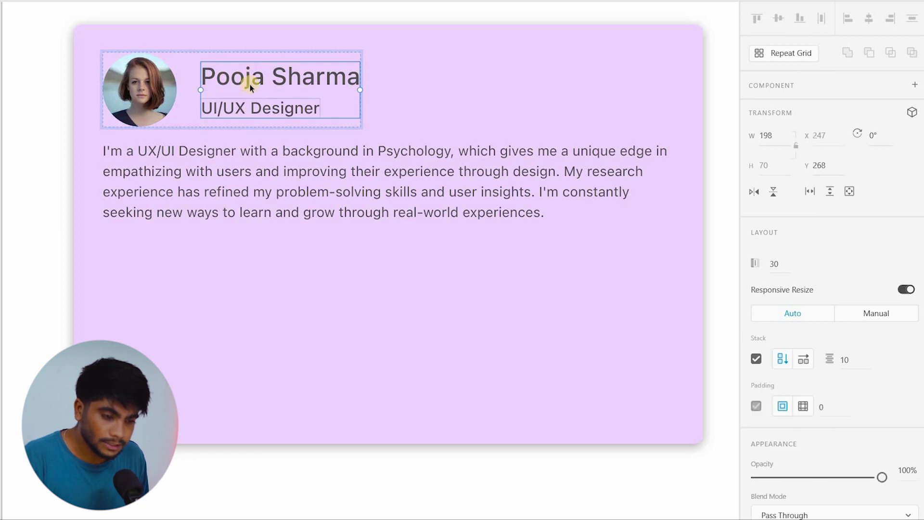
Group the portrait-and-name Stack with the bio and turn the group into a vertical Stack.
click(423, 94)
click(251, 97)
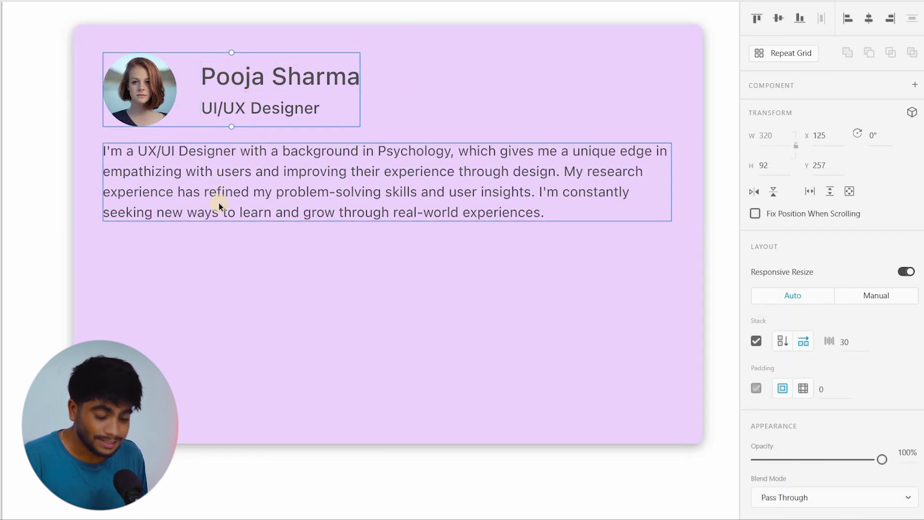
shift+click(249, 164)
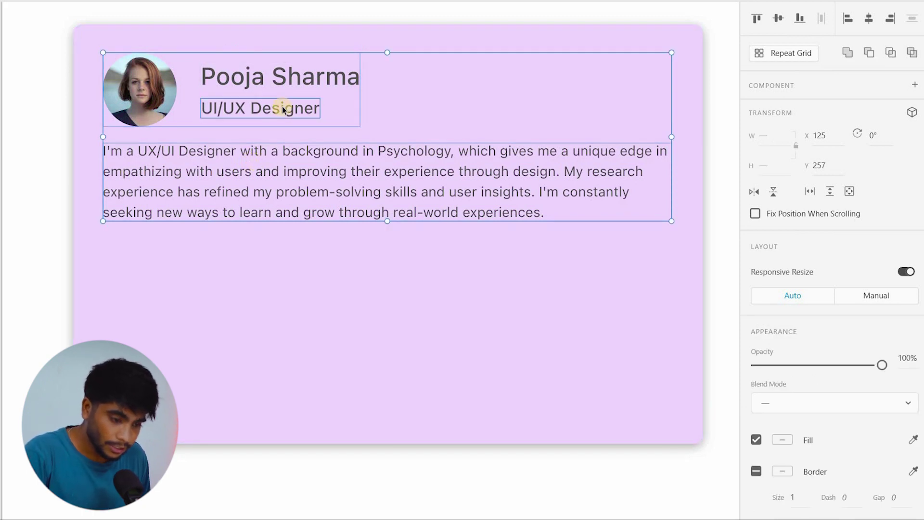
key(ctrl+g)
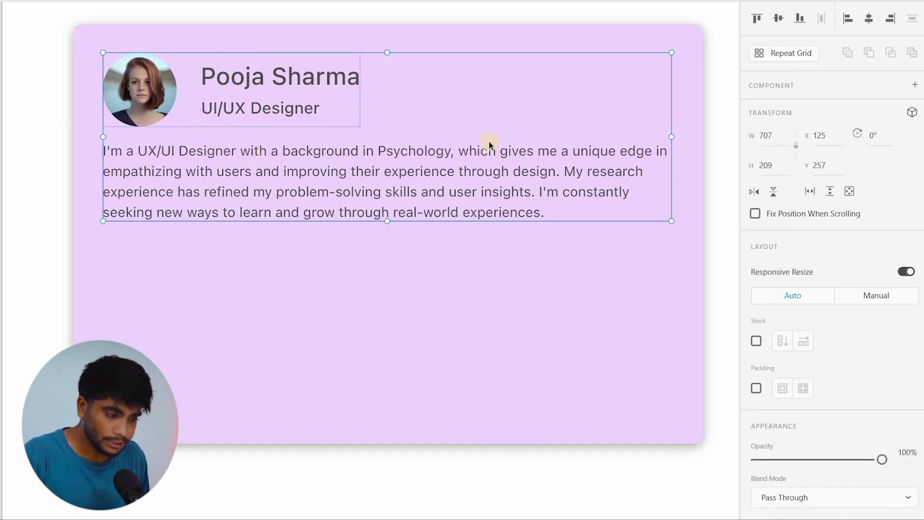
click(756, 340)
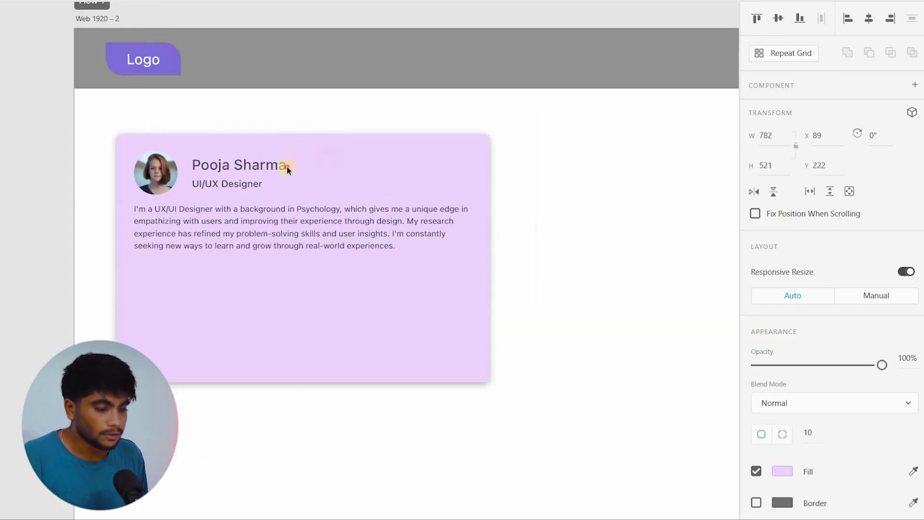
click(455, 191)
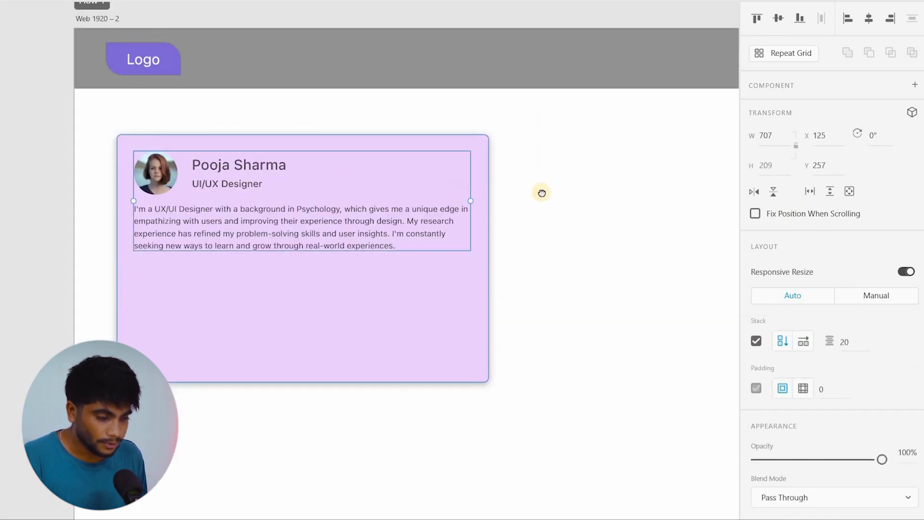
Extend the card's background rectangle downward to a height of about 1653.
scroll(356, 198, up, 2)
scroll(330, 232, down, 3)
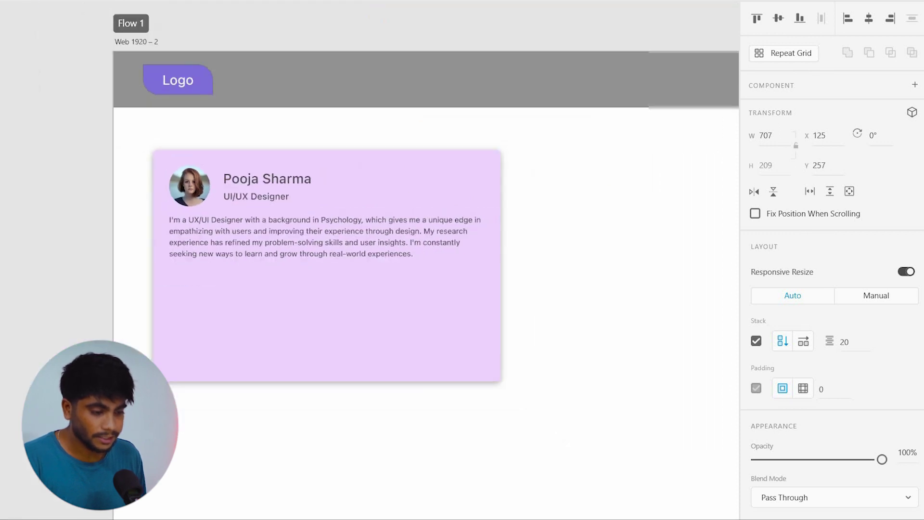
scroll(367, 117, down, 4)
scroll(345, 206, up, 3)
click(362, 205)
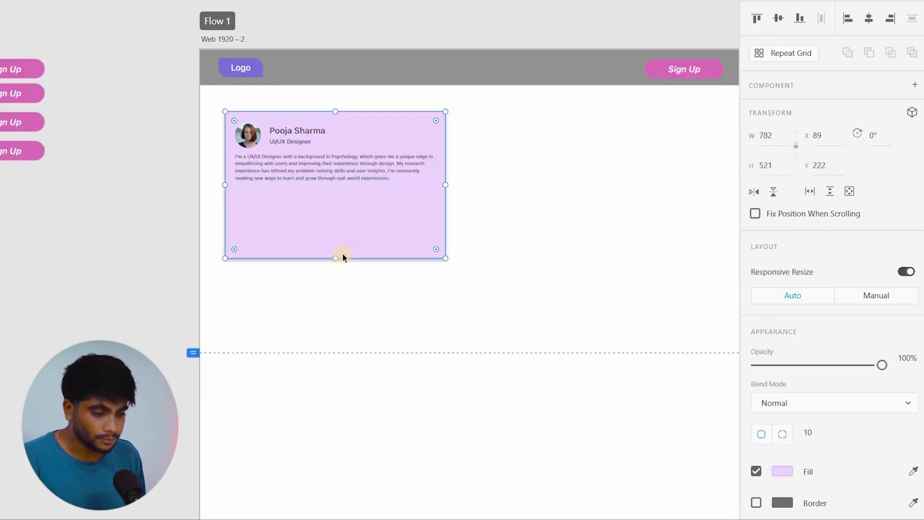
scroll(340, 158, down, 3)
drag(335, 158, 345, 375)
scroll(317, 115, up, 3)
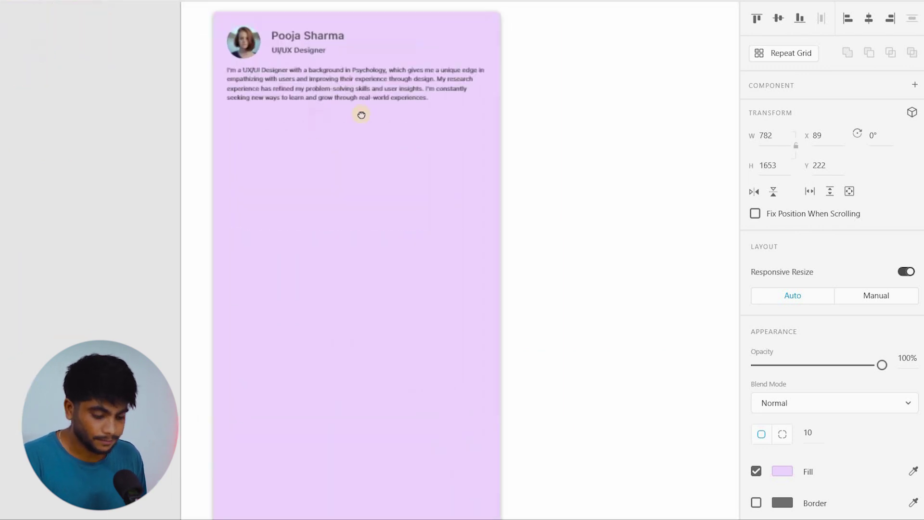
scroll(343, 164, down, 2)
click(343, 164)
double_click(356, 166)
click(393, 184)
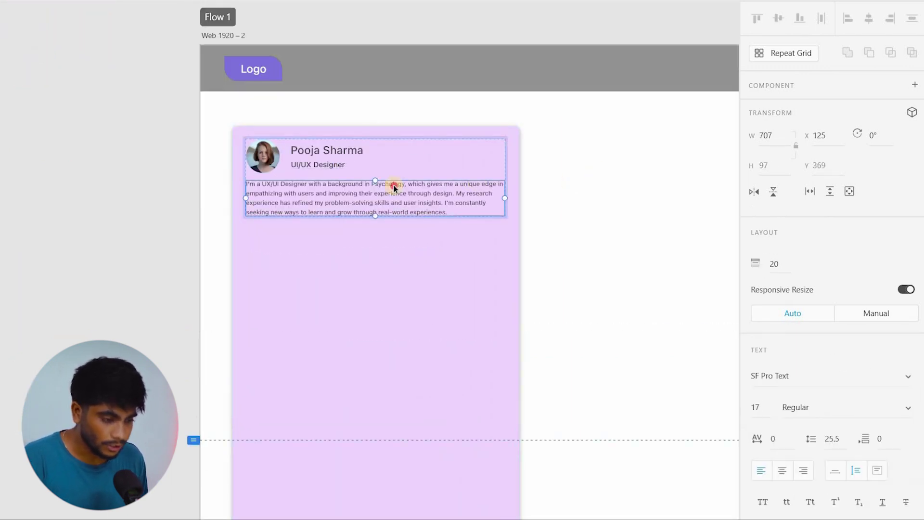
key(Escape)
key(alt)
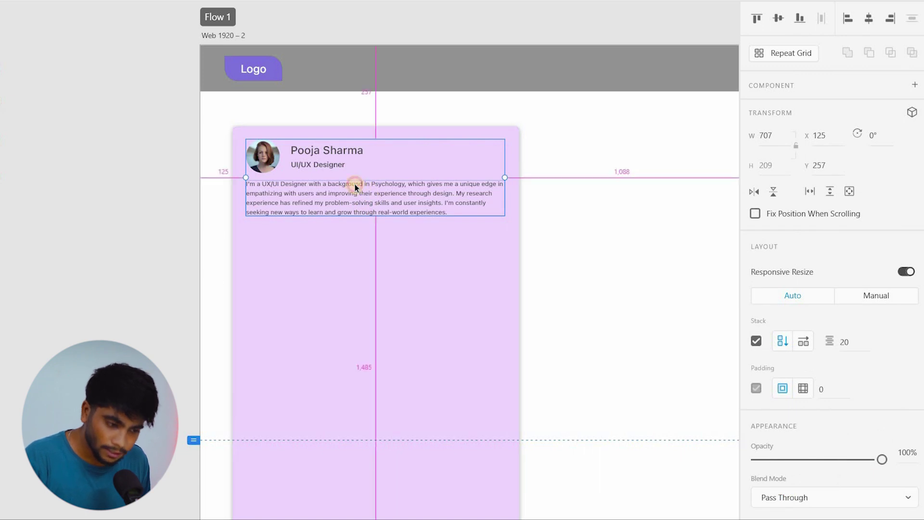
click(587, 212)
scroll(331, 206, up, 2)
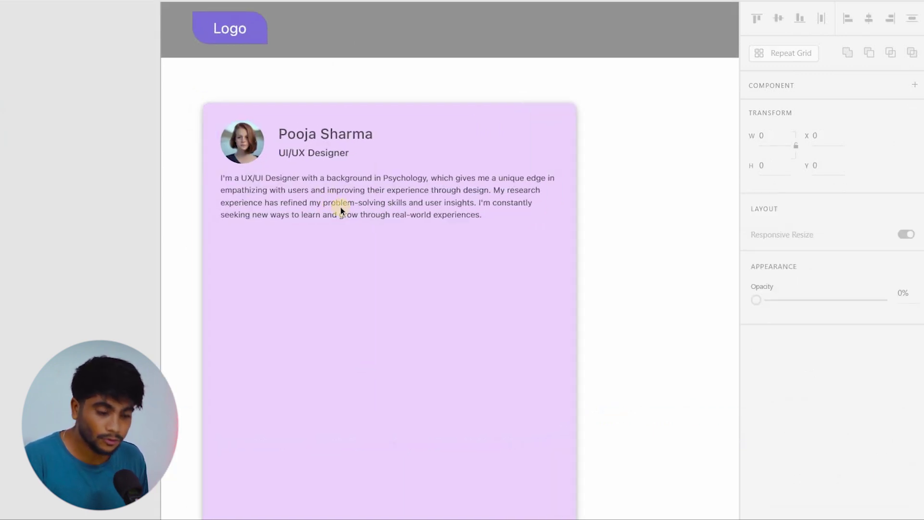
double_click(342, 185)
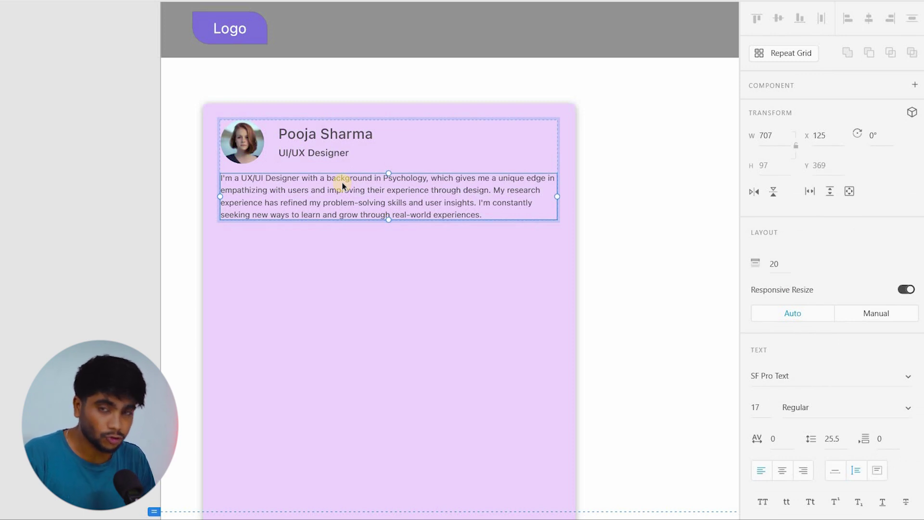
key(ctrl+d)
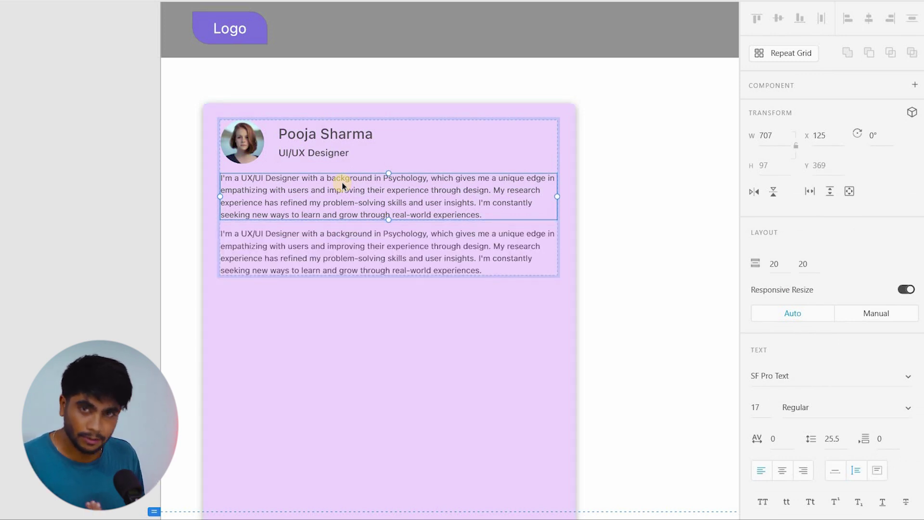
click(334, 241)
key(Return)
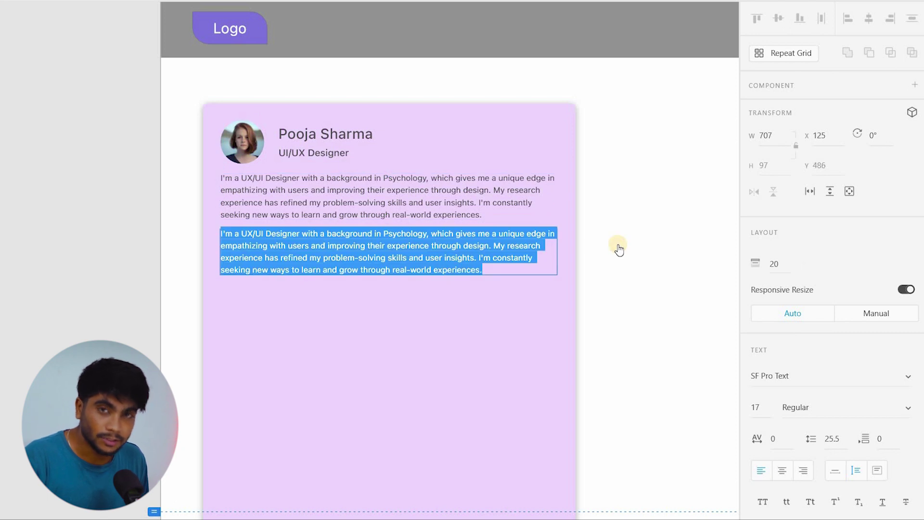
key(BackSpace)
Duplicate the portrait-and-name Stack and the bio, and move one bio between the two headers to form a second profile entry.
click(324, 145)
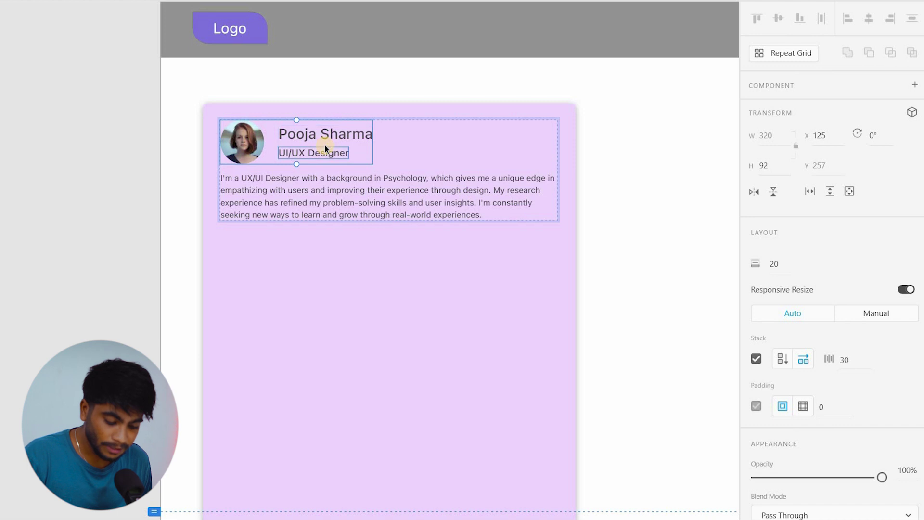
key(ctrl+d)
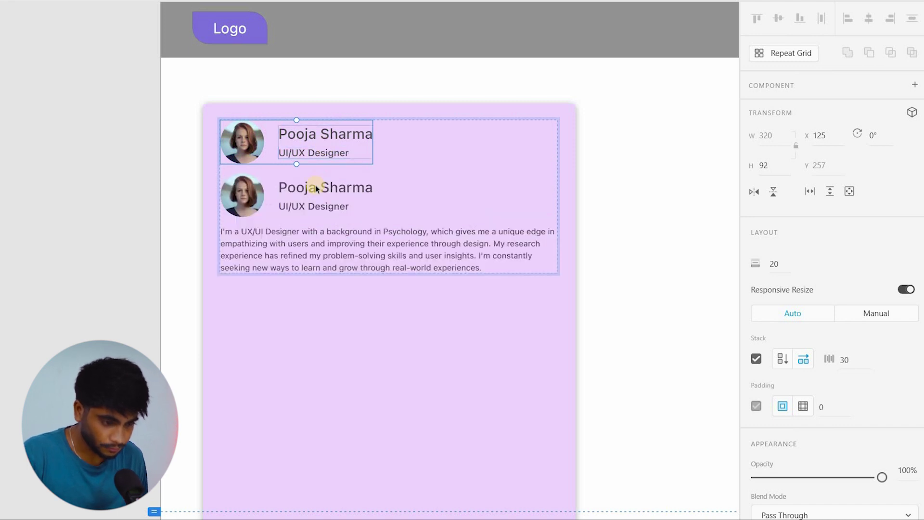
click(357, 264)
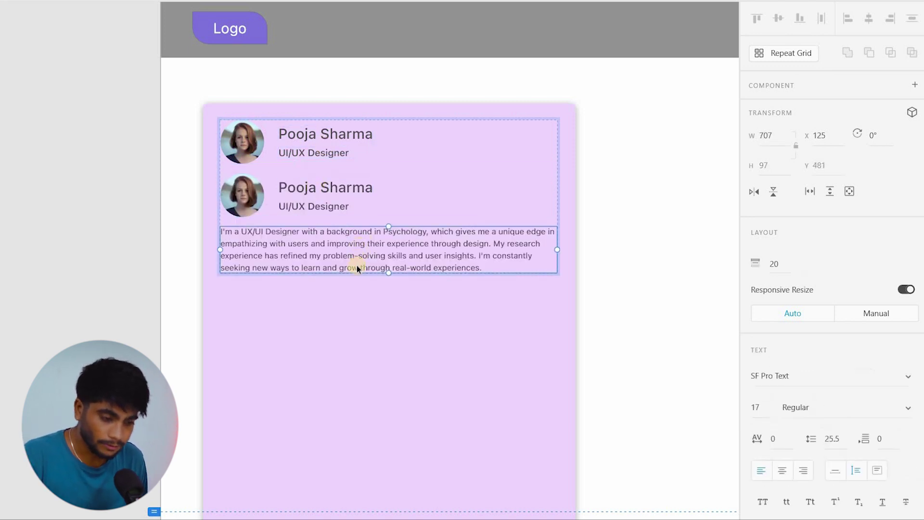
key(ctrl+d)
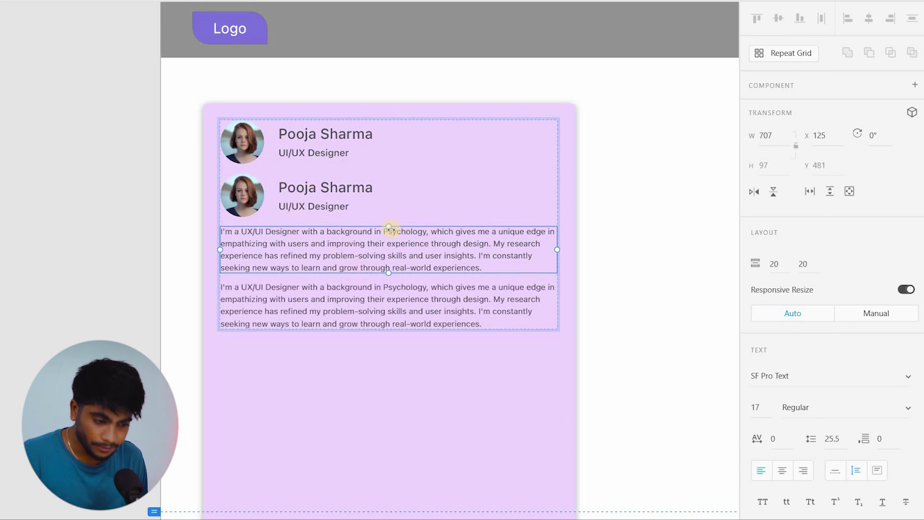
drag(369, 261, 417, 180)
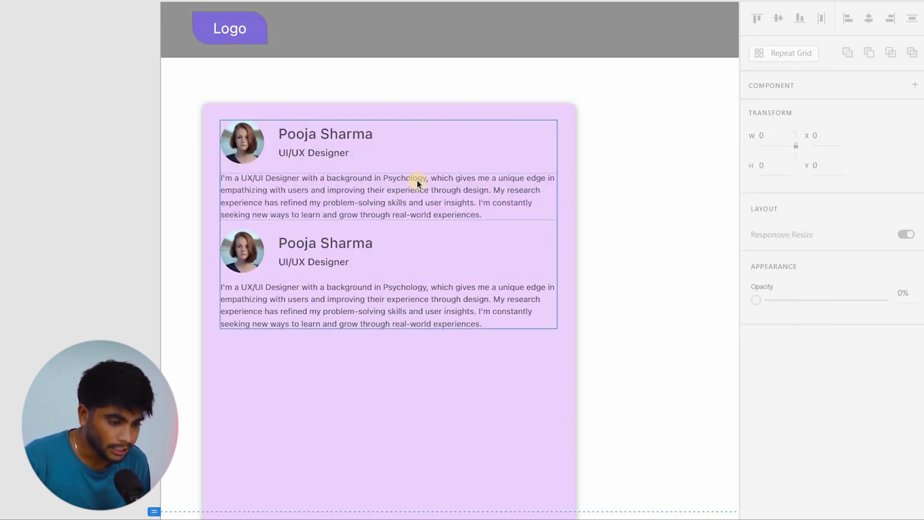
Try to replace only the first name in the second profile entry's name text.
click(326, 244)
click(325, 245)
click(324, 242)
click(318, 244)
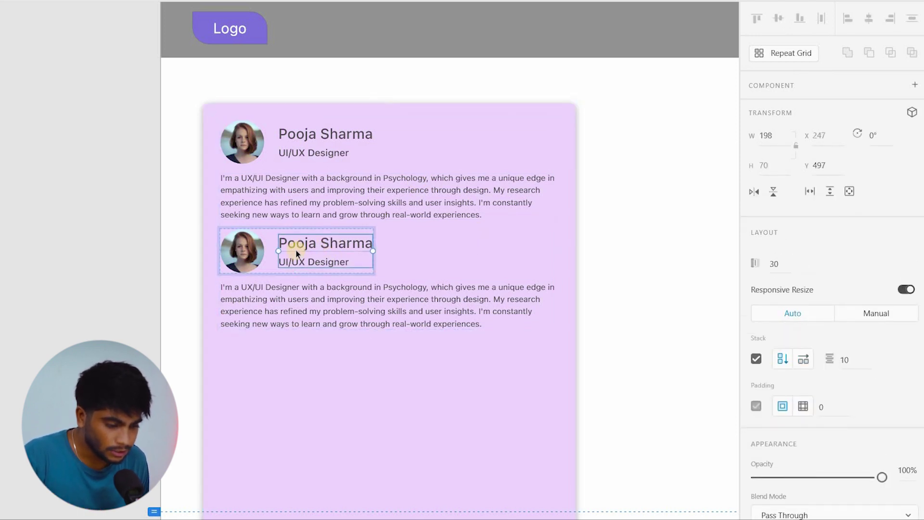
click(312, 242)
double_click(312, 242)
double_click(312, 242)
text(L)
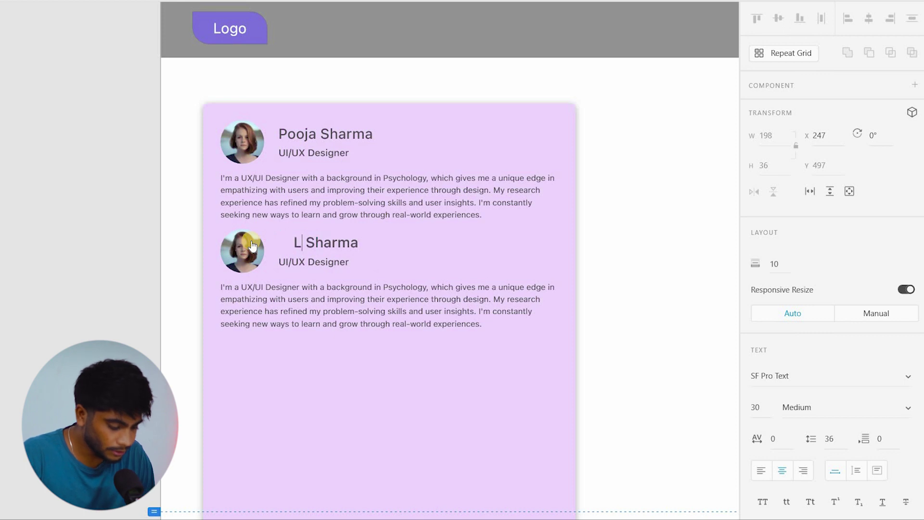
text(kshmi)
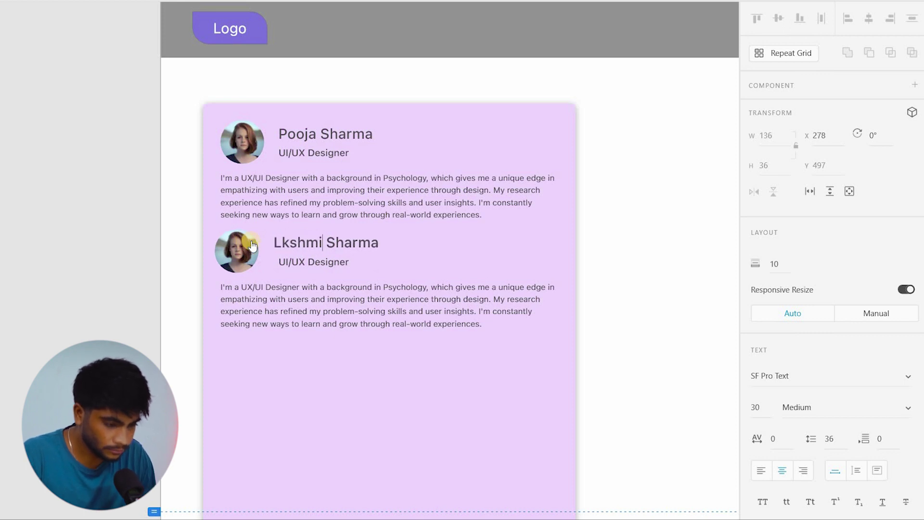
key(BackSpace)
key(BackSpace)
key(Escape)
key(ctrl+z)
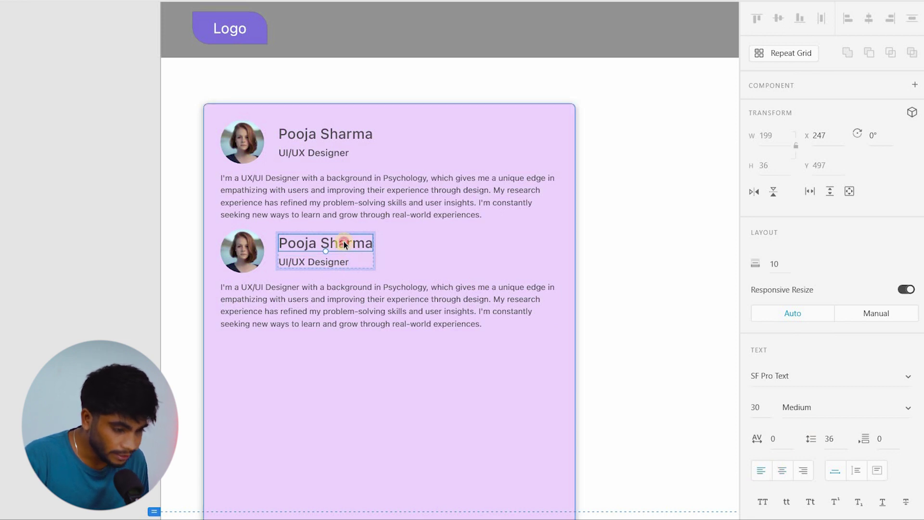
Left-align the second profile entry's name text and replace the full name with a different first name.
click(343, 242)
key(Escape)
key(Escape)
double_click(344, 242)
double_click(344, 242)
double_click(344, 241)
text(Lakshmi)
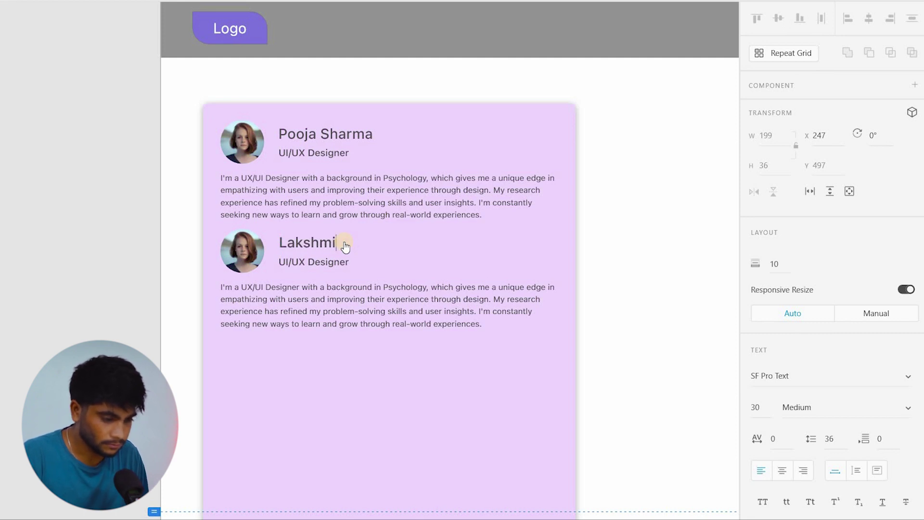
click(374, 381)
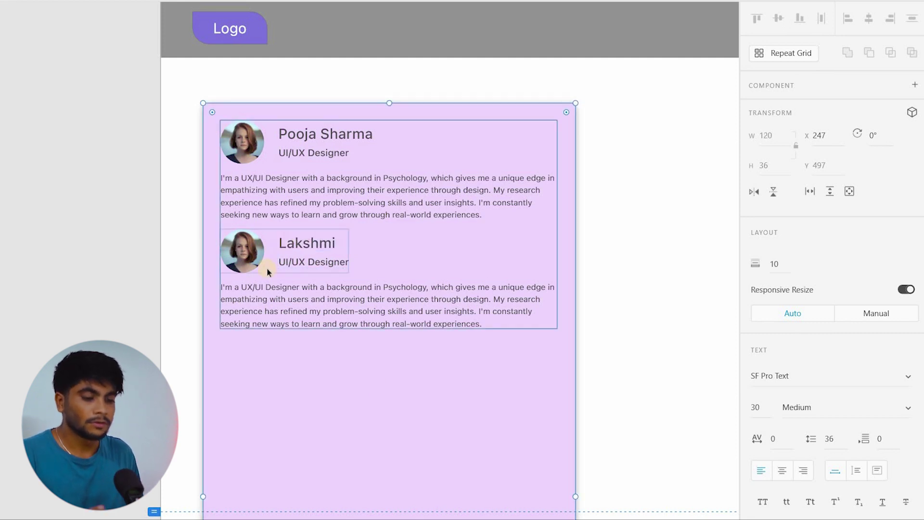
Switch to the browser, copy the yellow-sweater woman's photo from the "person" image results, and paste it into the second entry's portrait mask.
click(253, 265)
key(alt+Tab)
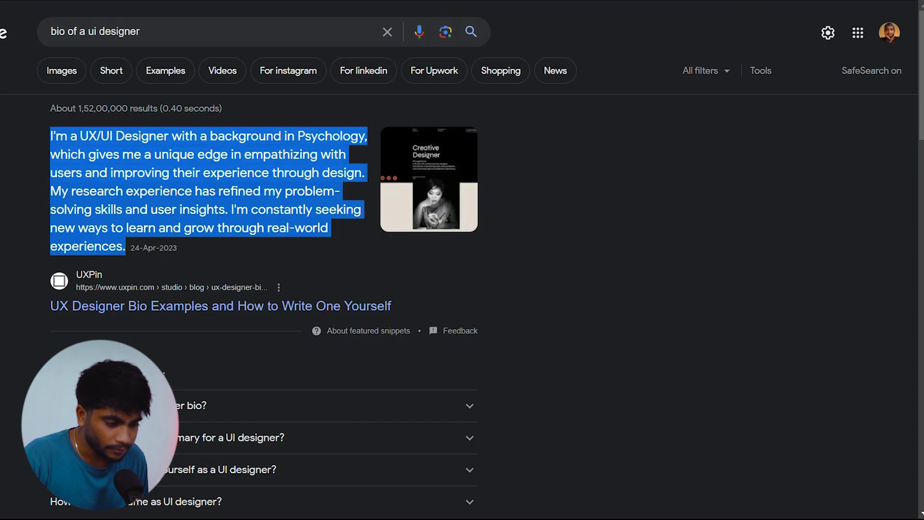
key(ctrl+Tab)
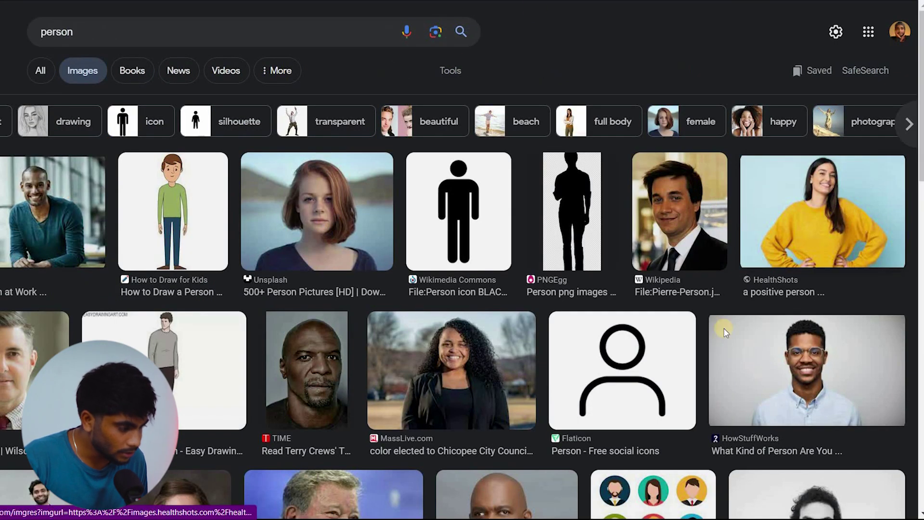
right_click(840, 210)
click(730, 349)
key(alt+Tab)
key(ctrl+v)
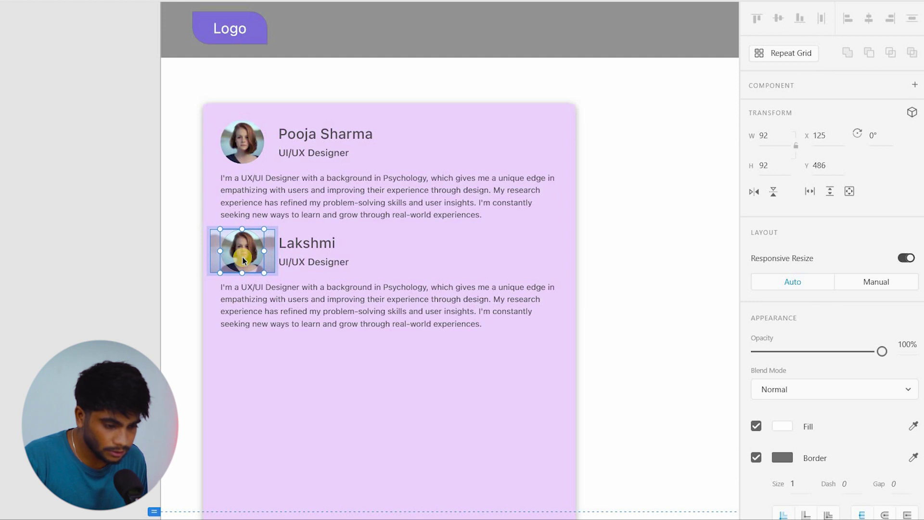
Scale the pasted photo to about 163 × 92 and position it over the second entry's circular portrait mask.
drag(472, 260, 268, 287)
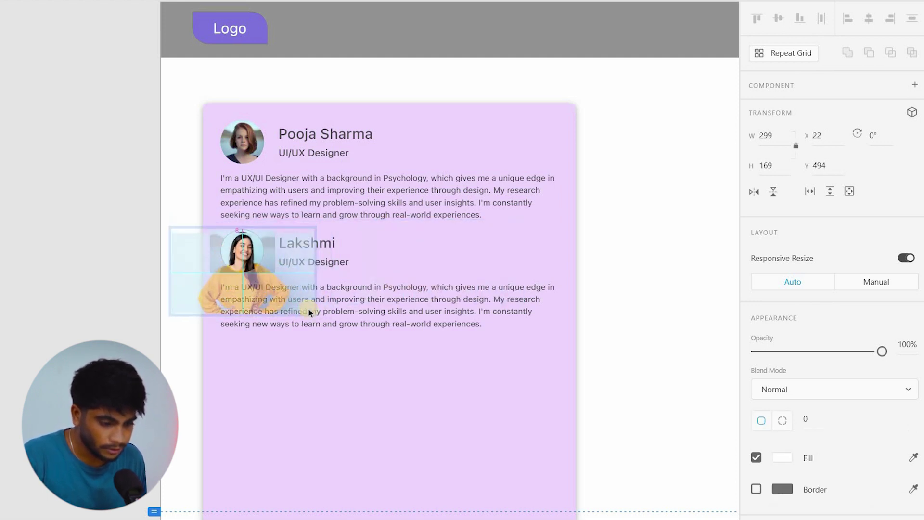
drag(293, 287, 287, 264)
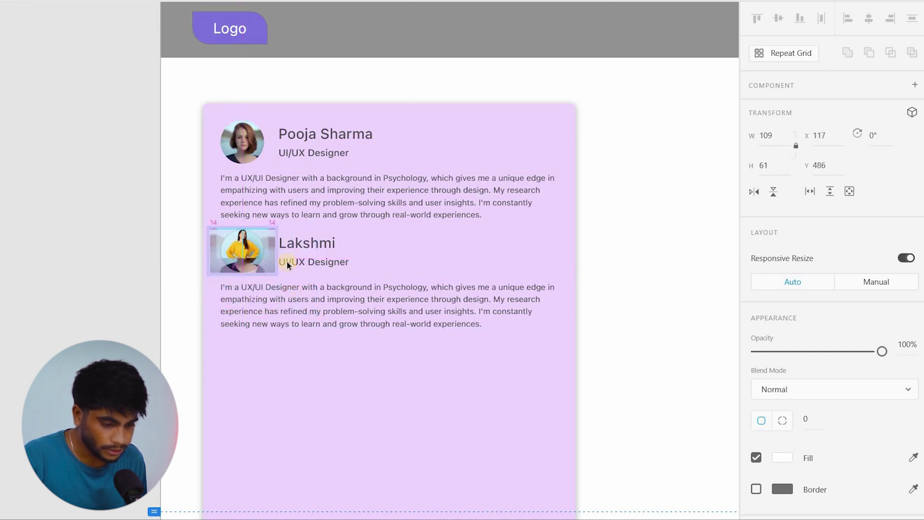
click(421, 219)
double_click(257, 248)
drag(268, 256, 295, 299)
drag(255, 254, 227, 252)
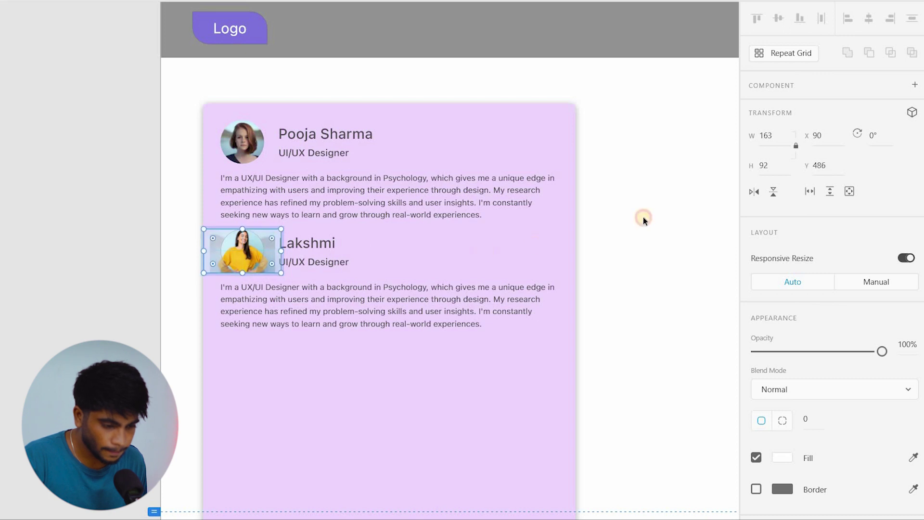
click(409, 255)
key(Escape)
Duplicate the second entry's portrait-and-name Stack and bio, and reorder the copies into a third profile entry.
scroll(326, 264, up, 3)
ctrl+click(354, 258)
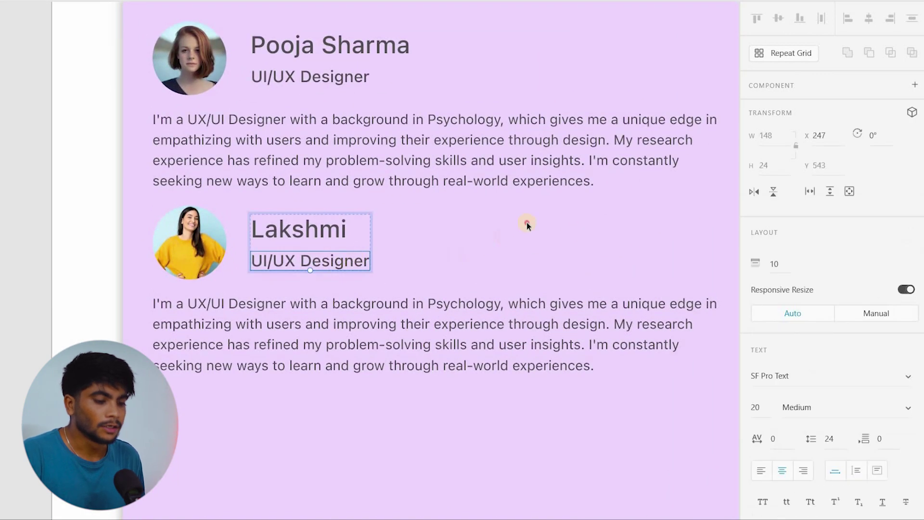
scroll(417, 243, down, 3)
click(566, 201)
scroll(566, 201, down, 2)
click(539, 201)
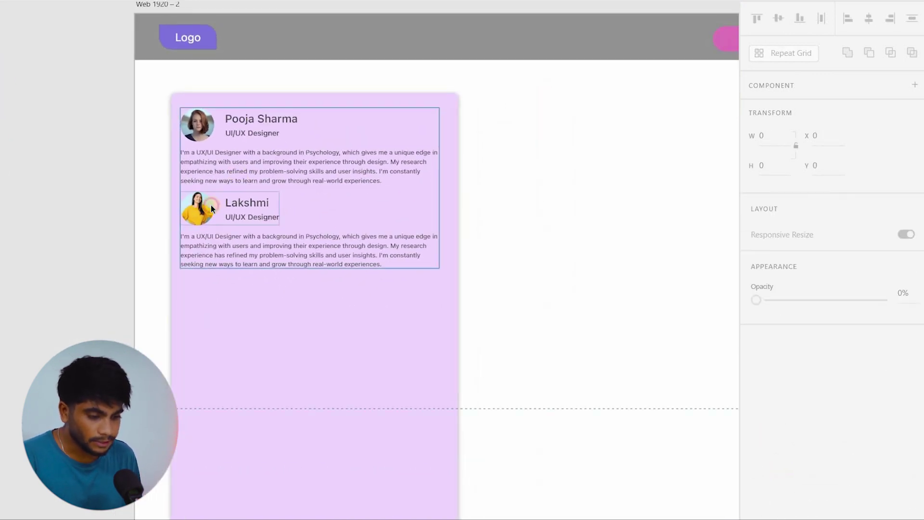
click(243, 237)
key(ctrl+d)
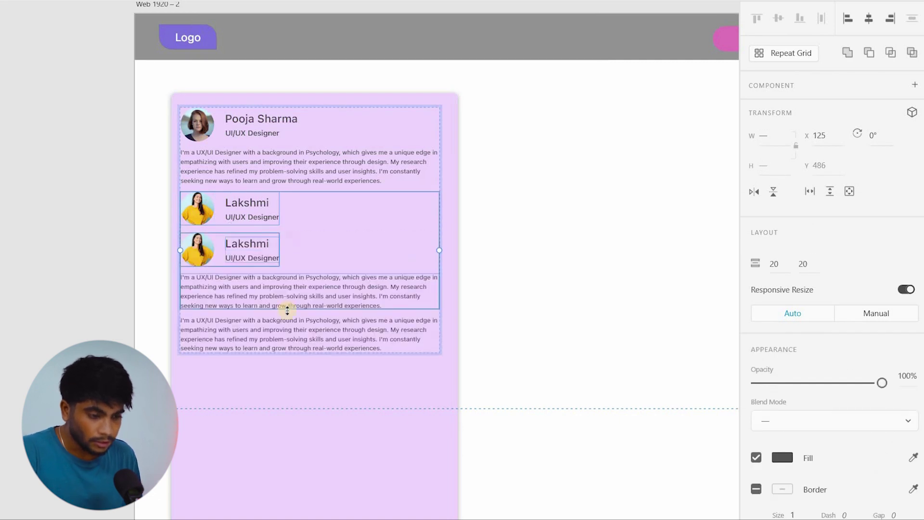
click(276, 299)
drag(272, 241, 409, 253)
click(553, 249)
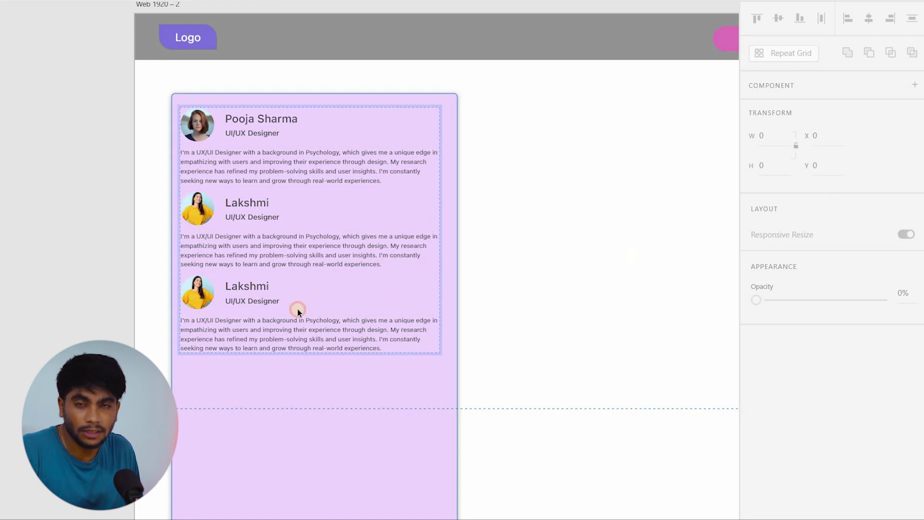
Undo the added profile entries and their photo and name edits, back to the single original profile.
click(432, 311)
key(ctrl+z)
key(ctrl+z)
key(ctrl+z)
key(ctrl+z)
key(ctrl+z)
key(ctrl+z)
key(ctrl+z)
key(ctrl+z)
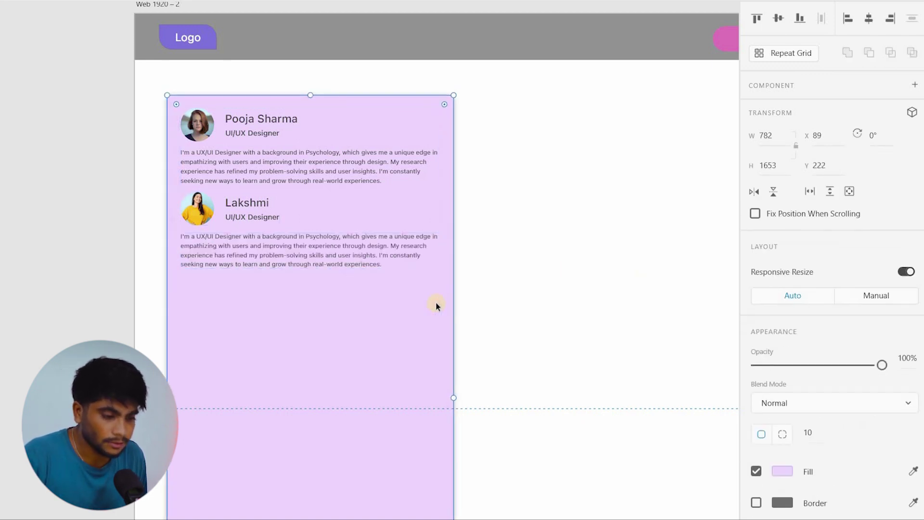
key(ctrl+z)
key(ctrl+z)
key(ctrl+z)
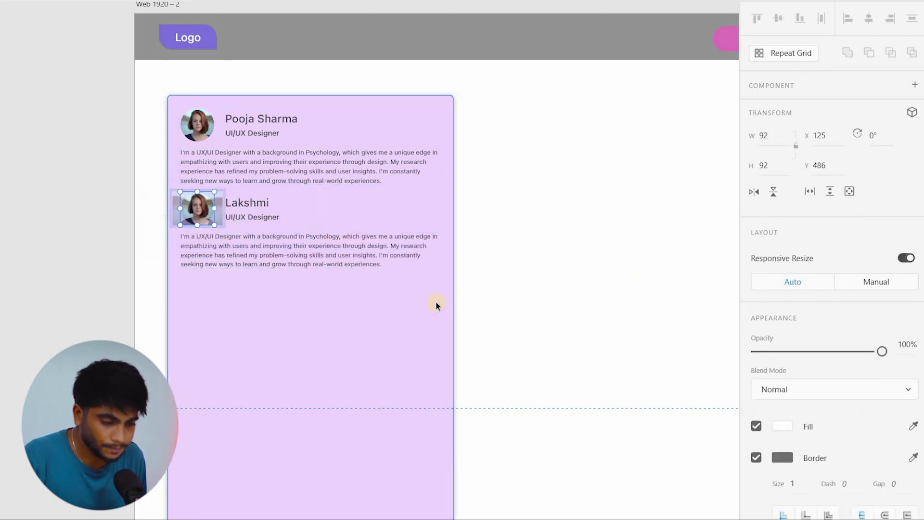
key(ctrl+z)
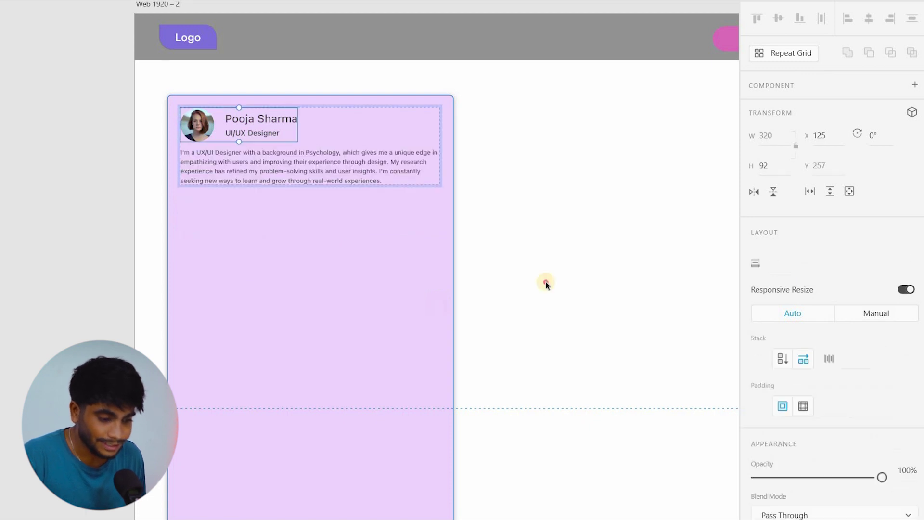
Shorten the card's background rectangle from its lower edge so it fits closely around the single profile.
click(546, 282)
scroll(263, 237, down, 4)
click(290, 472)
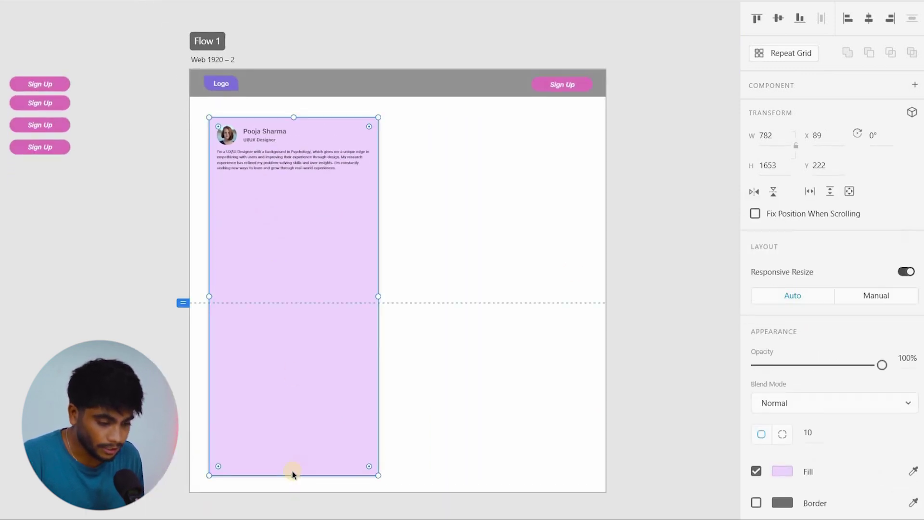
drag(291, 475, 283, 177)
scroll(282, 177, up, 3)
double_click(475, 215)
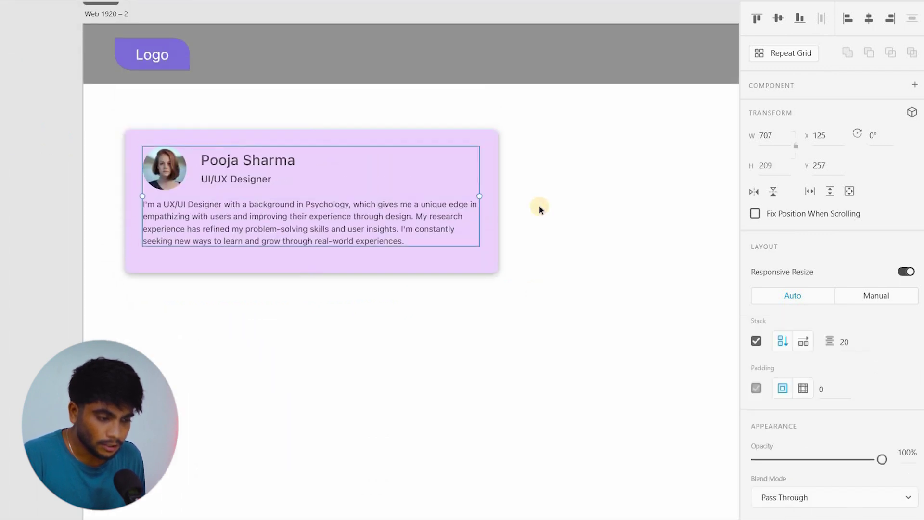
click(553, 220)
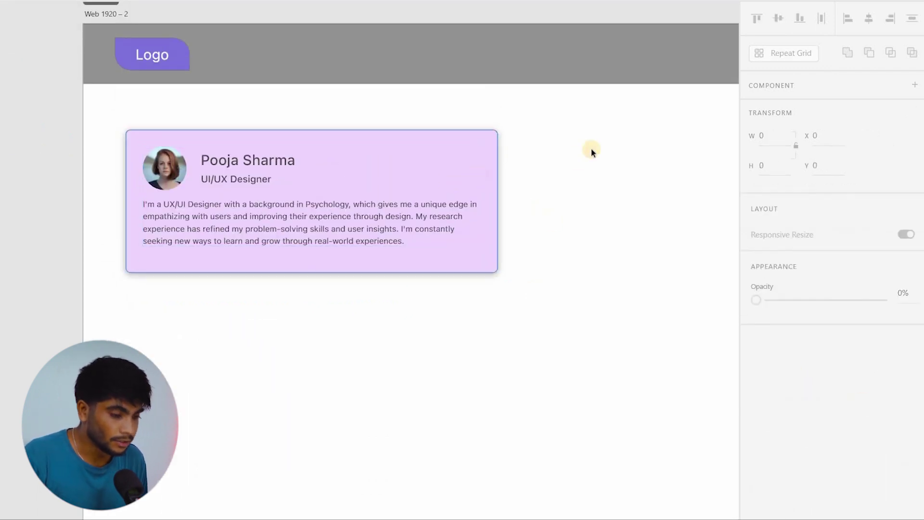
Move the profile Stack down to Y 268, centring it vertically on the background with 46 above and below.
click(301, 196)
double_click(239, 167)
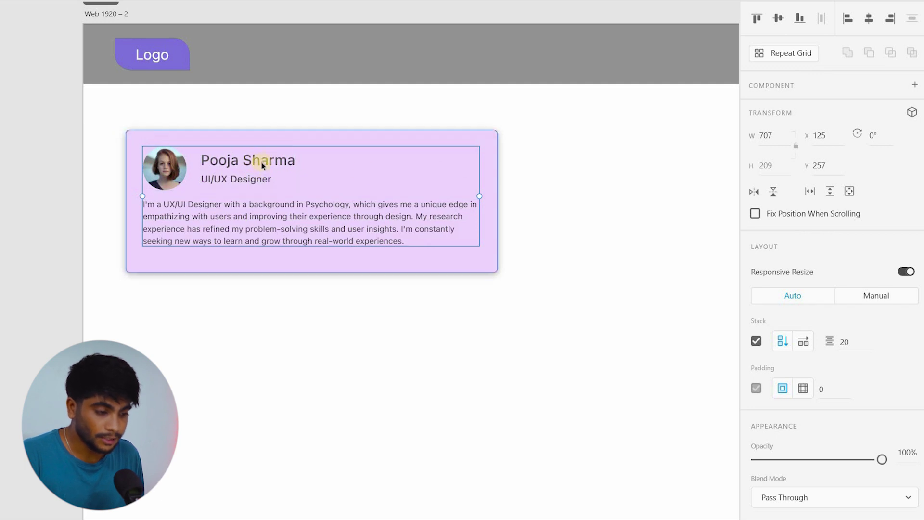
drag(258, 166, 259, 164)
key(alt)
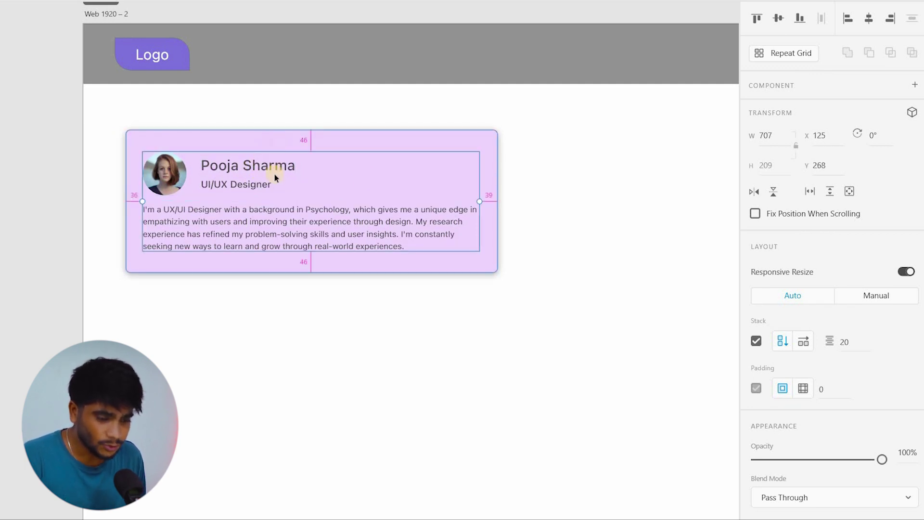
drag(282, 183, 279, 168)
key(ctrl+z)
Try moving the profile Stack out below the card background to X 186, Y 582, and undo the move.
drag(593, 132, 128, 283)
key(Escape)
click(260, 224)
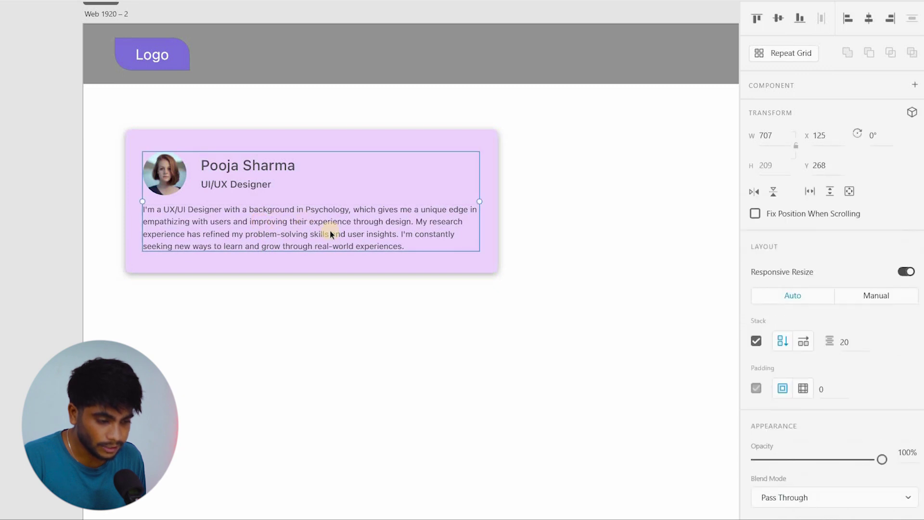
drag(300, 232, 330, 425)
click(267, 268)
key(ctrl+z)
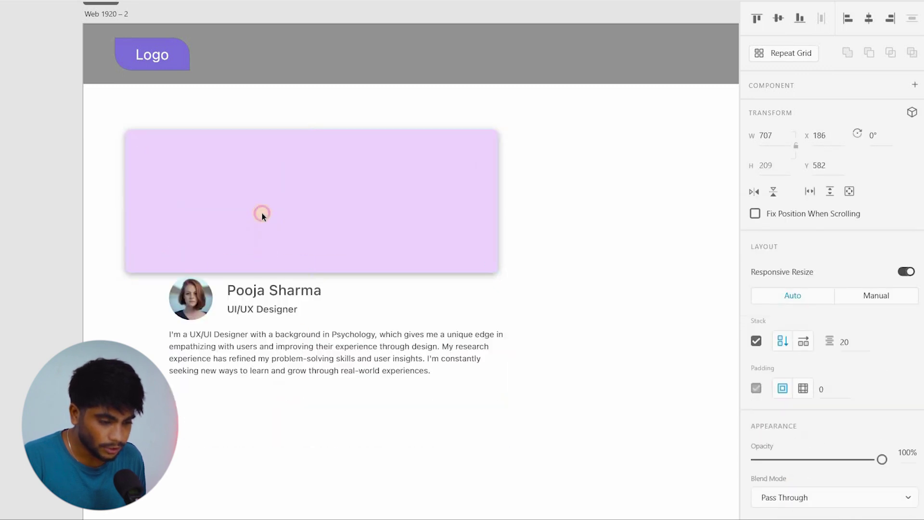
Group the card background with the profile Stack and turn on padding for the new group.
drag(569, 151, 195, 255)
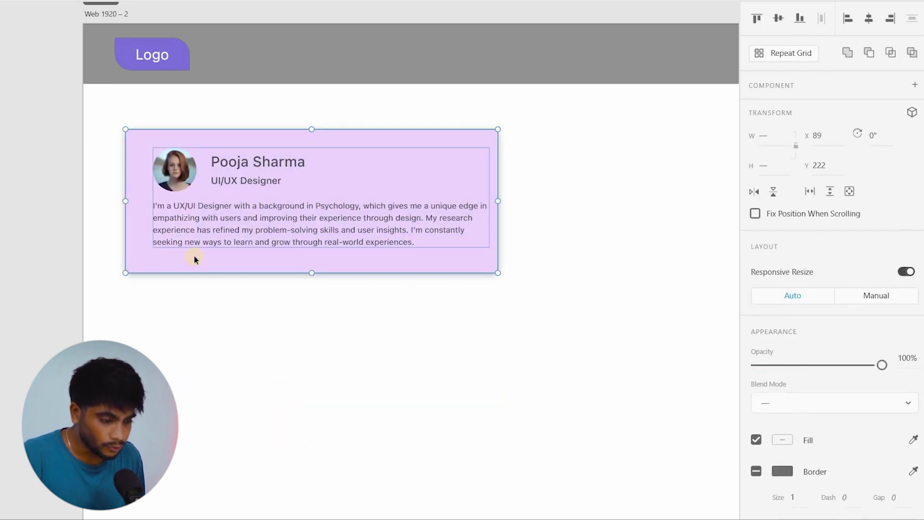
key(ctrl+g)
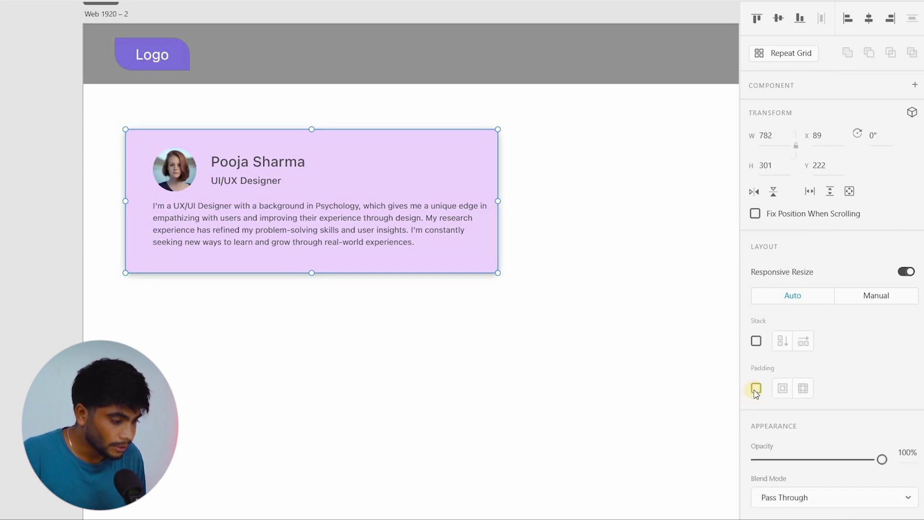
click(755, 388)
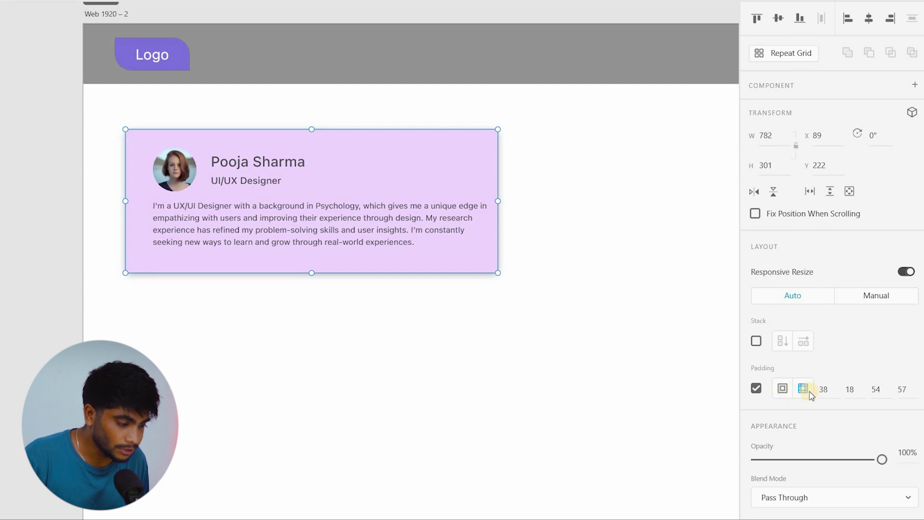
Give the card group the same padding of 25 on all sides.
click(833, 393)
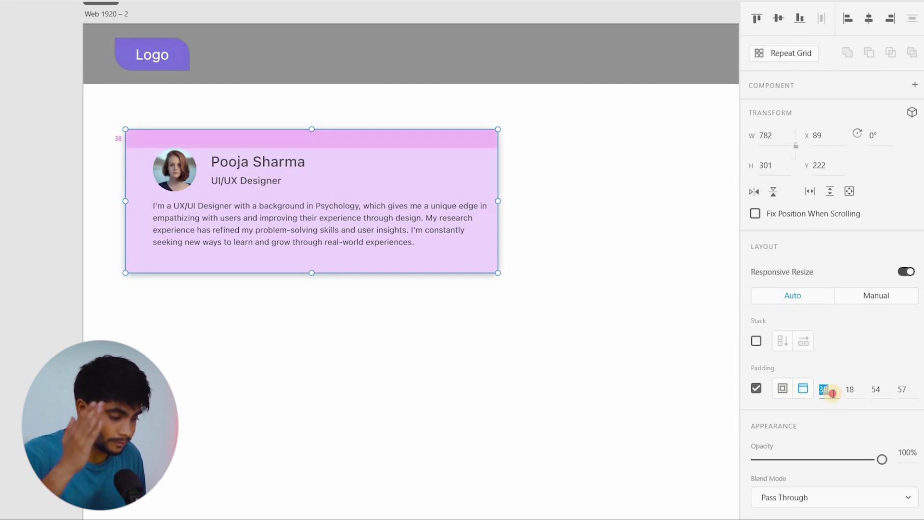
click(857, 391)
click(886, 390)
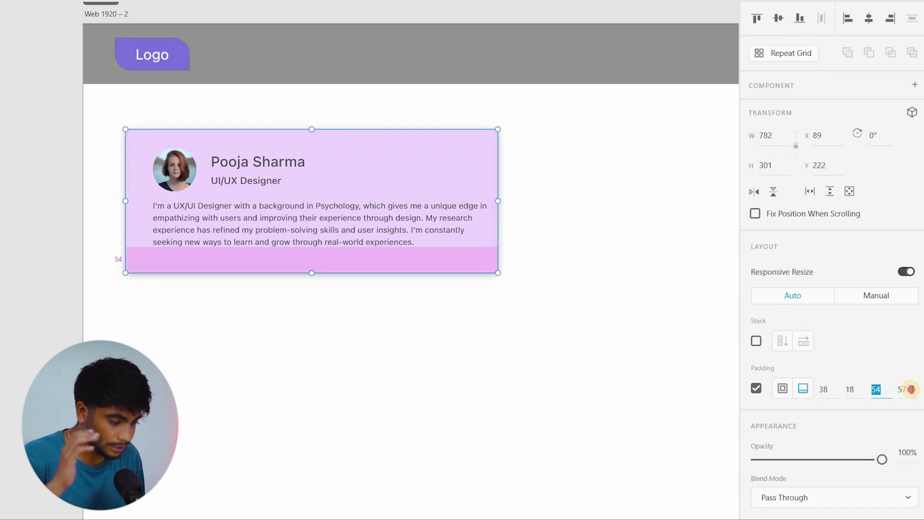
click(903, 389)
click(784, 389)
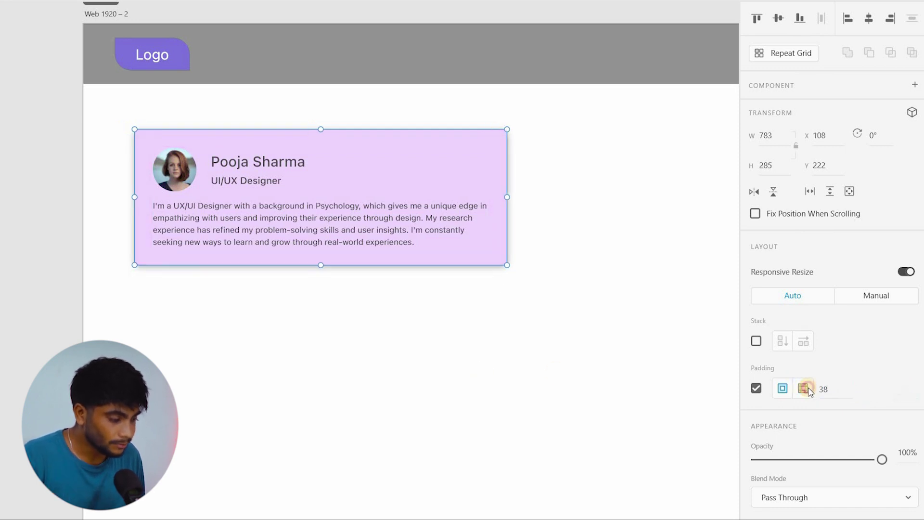
click(784, 389)
click(833, 389)
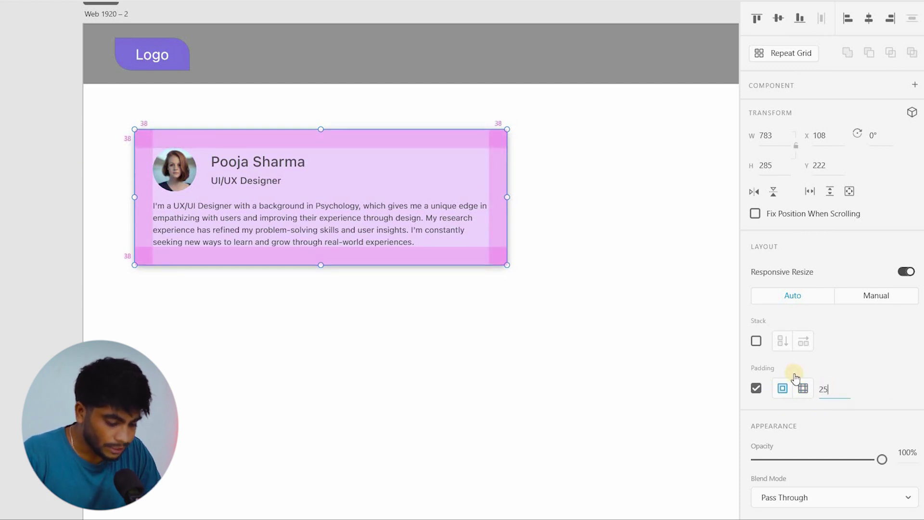
text(25)
key(Return)
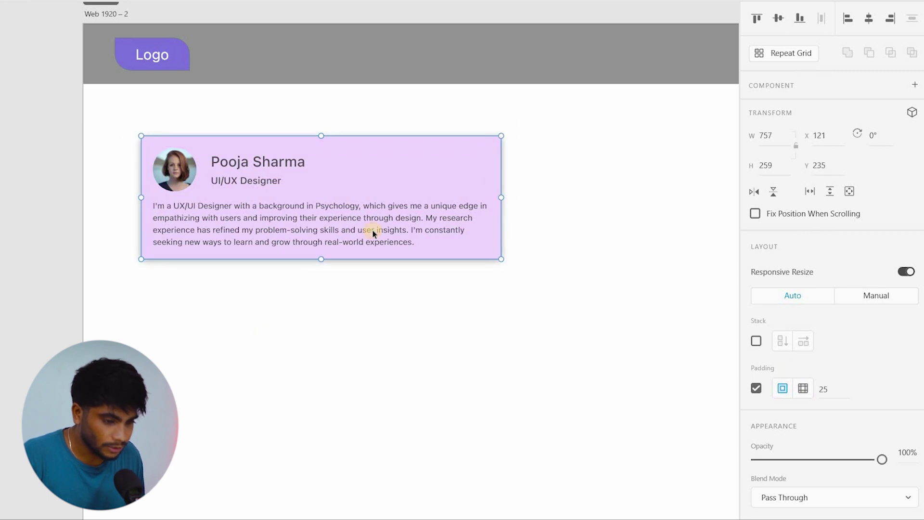
Examine how the padded card group and its nested profile Stack are selected and fitted together.
click(436, 366)
click(371, 219)
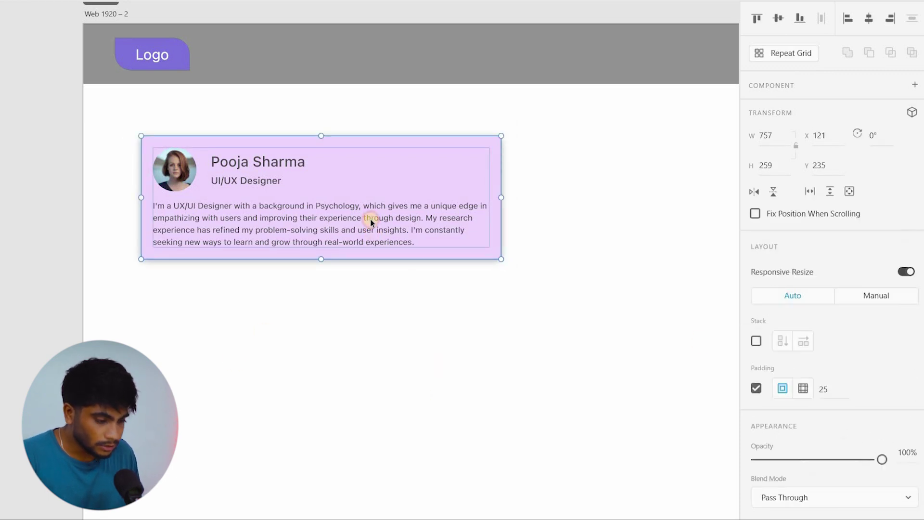
double_click(428, 213)
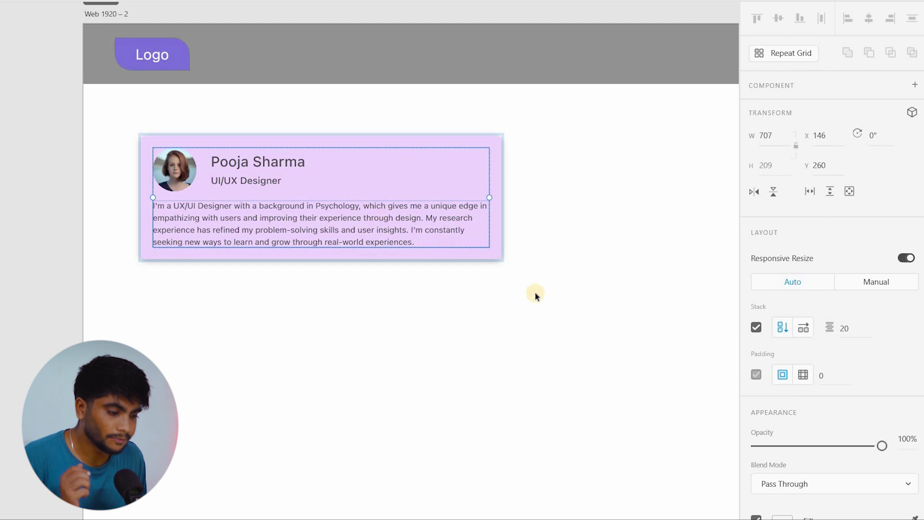
key(Escape)
click(426, 228)
scroll(427, 237, down, 4)
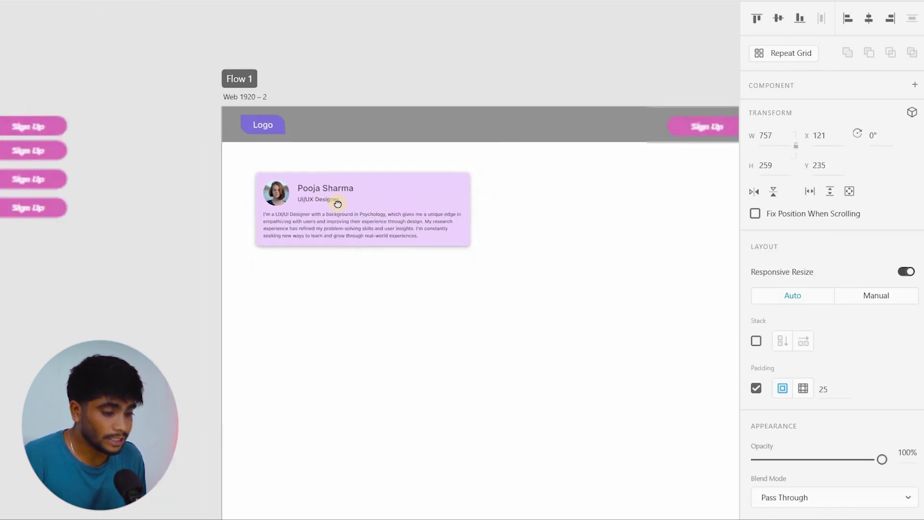
drag(407, 222, 317, 202)
scroll(319, 202, up, 2)
click(319, 285)
click(265, 191)
click(391, 255)
click(284, 226)
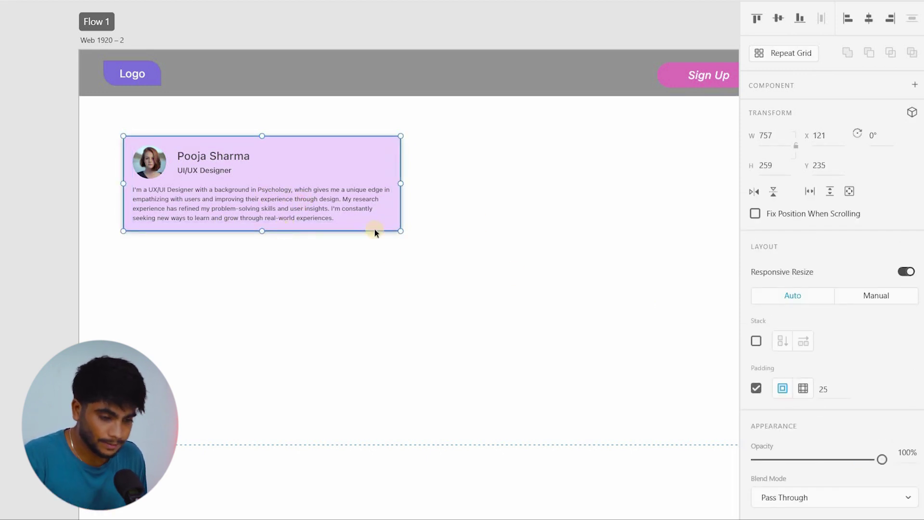
scroll(376, 186, left, 2)
scroll(382, 186, up, 3)
scroll(250, 178, right, 2)
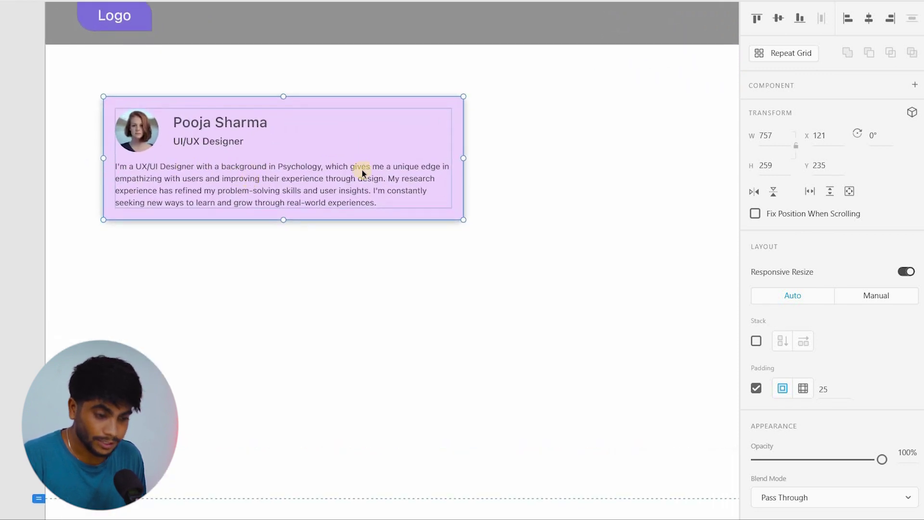
double_click(293, 179)
click(435, 269)
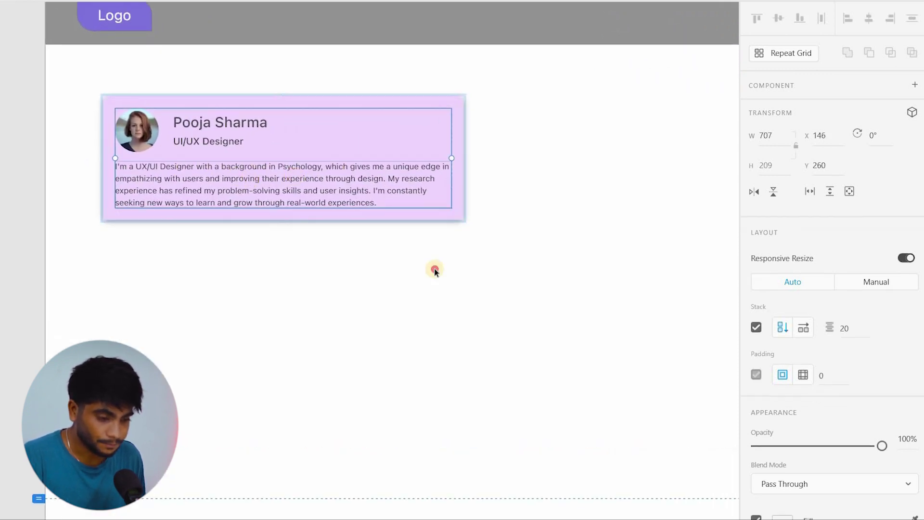
click(307, 157)
Duplicate the profile card beside the original at X 923, Y 235.
scroll(206, 166, down, 3)
scroll(207, 166, right, 2)
drag(143, 168, 434, 163)
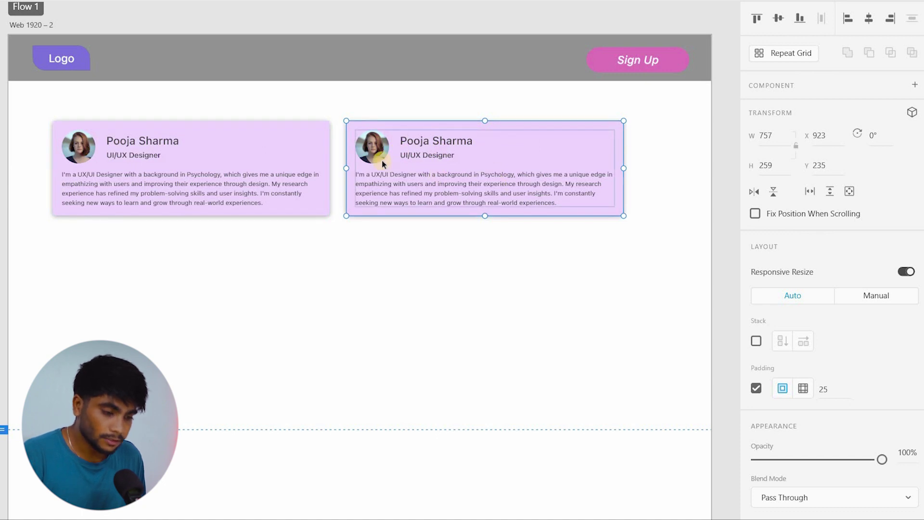
scroll(442, 189, up, 2)
scroll(442, 192, down, 3)
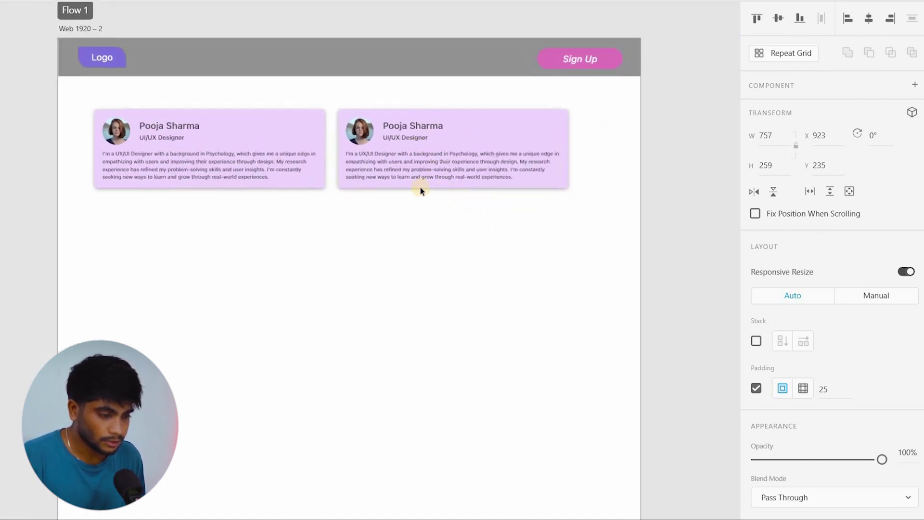
Shift both cards right together to X 181 and X 983, centring the pair on the artboard.
scroll(422, 168, up, 1)
shift+click(274, 149)
drag(435, 137, 456, 137)
click(416, 237)
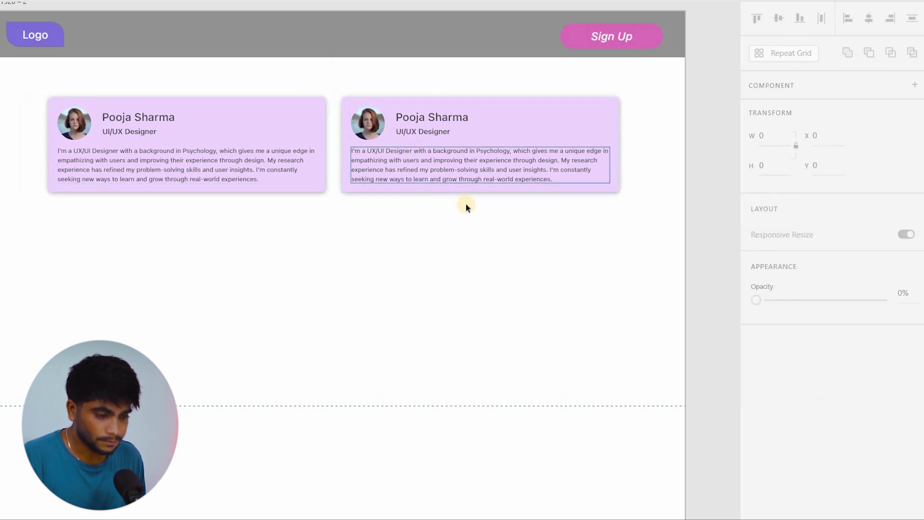
Switch to the browser's image results for person and copy the HealthShots photo of the woman in a yellow sweater.
click(415, 195)
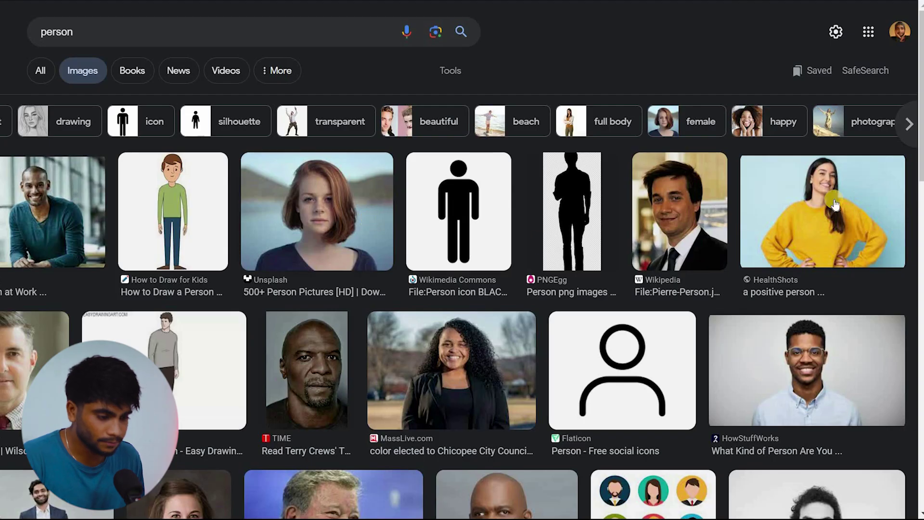
click(770, 202)
right_click(688, 170)
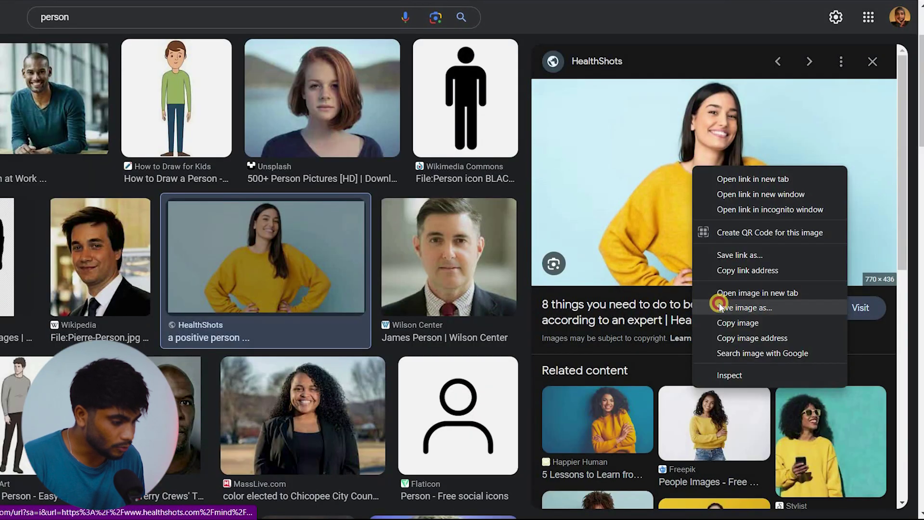
click(725, 304)
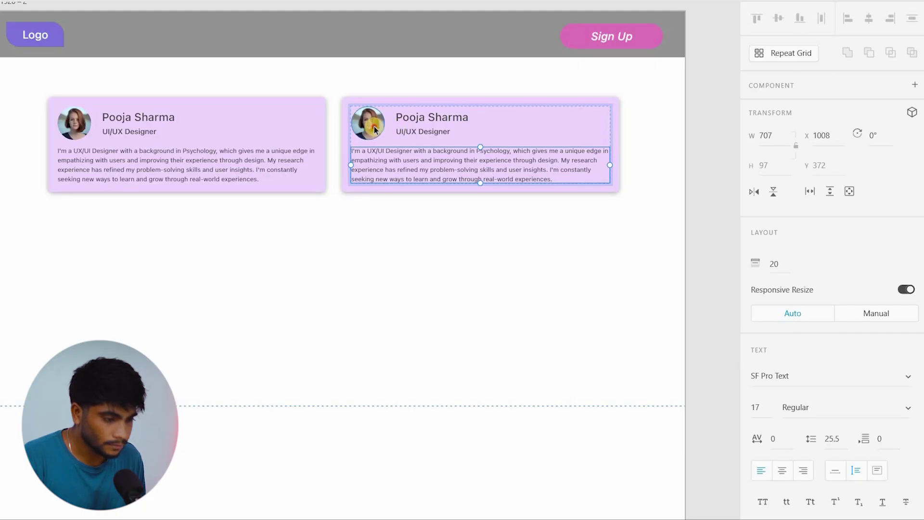
Try pasting the copied photo into the second card's header Stack, and undo the paste.
click(374, 126)
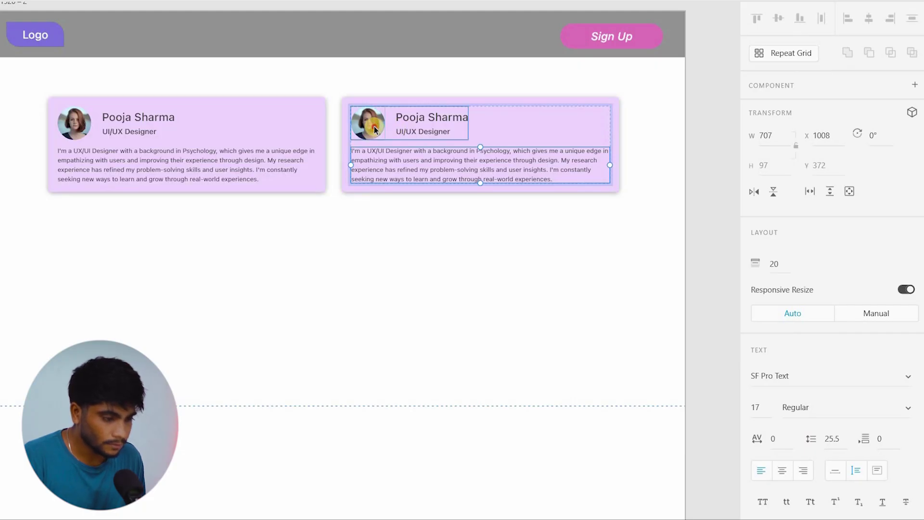
click(374, 126)
key(ctrl+v)
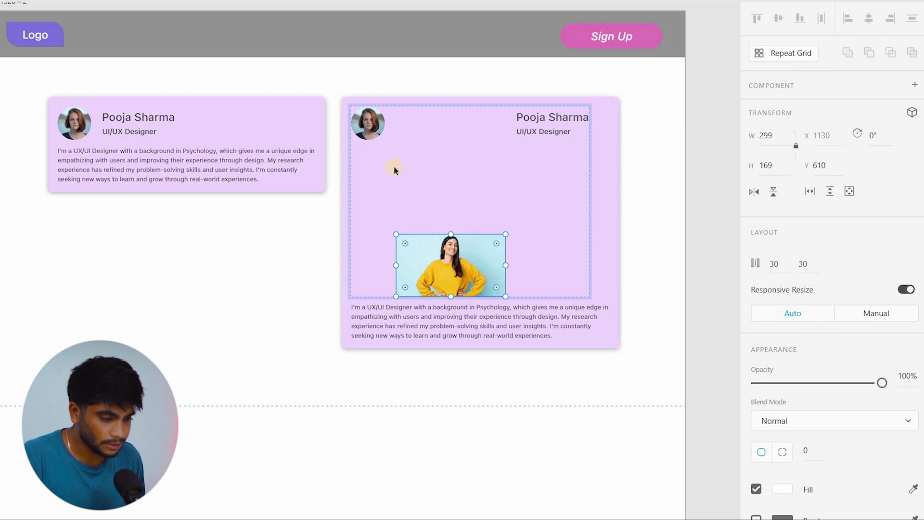
key(ctrl+z)
Replace the second card's circular portrait image with the copied photo of the woman in yellow.
double_click(374, 128)
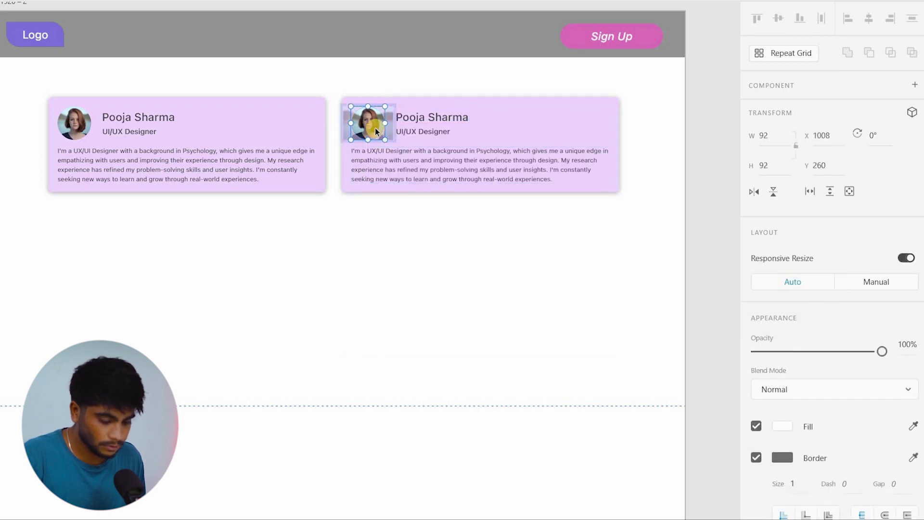
key(ctrl+v)
mouse_move(383, 140)
mouse_down()
mouse_move(374, 137)
mouse_move(386, 128)
mouse_up()
click(385, 266)
scroll(392, 184, up, 3)
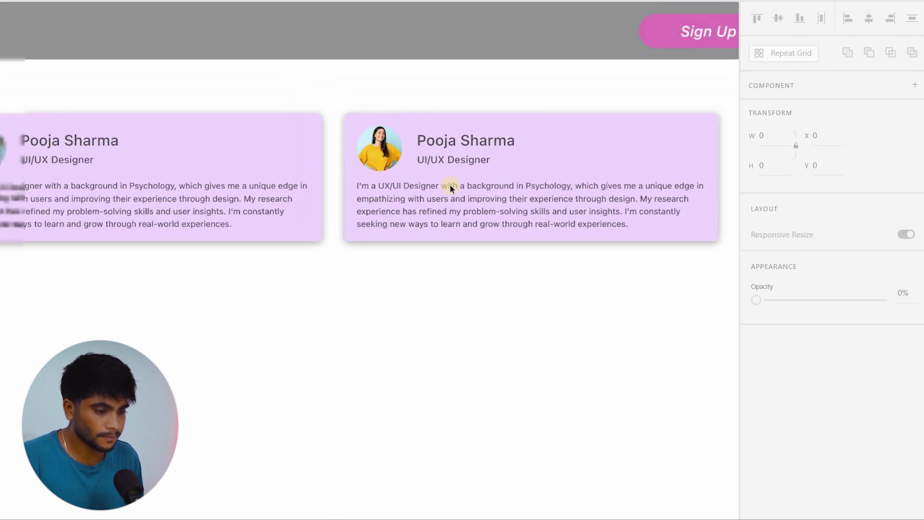
scroll(408, 188, down, 5)
scroll(420, 171, up, 3)
Try duplicating the bio paragraph in the second card, and undo the duplication.
click(418, 159)
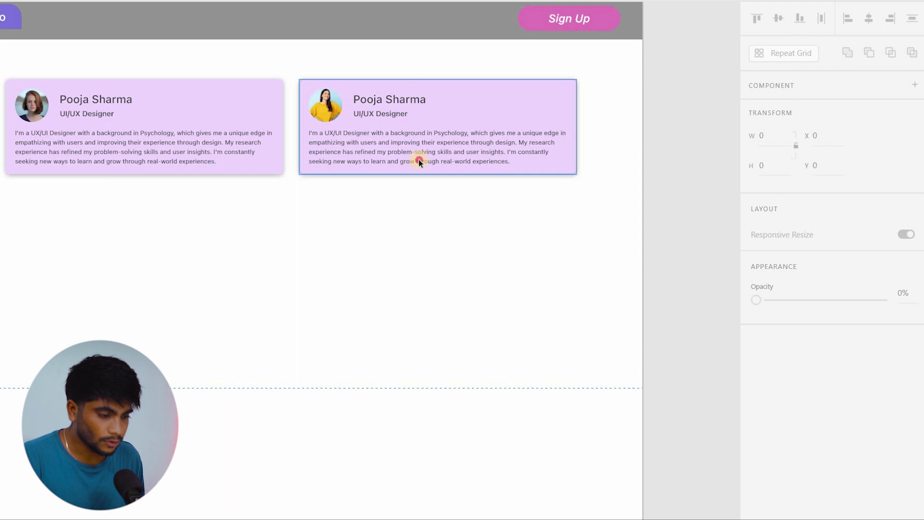
double_click(418, 160)
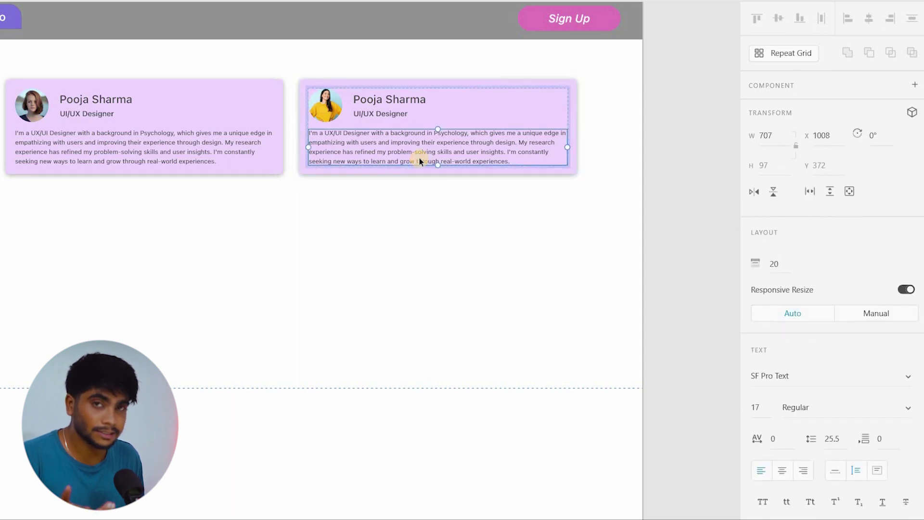
key(ctrl+d)
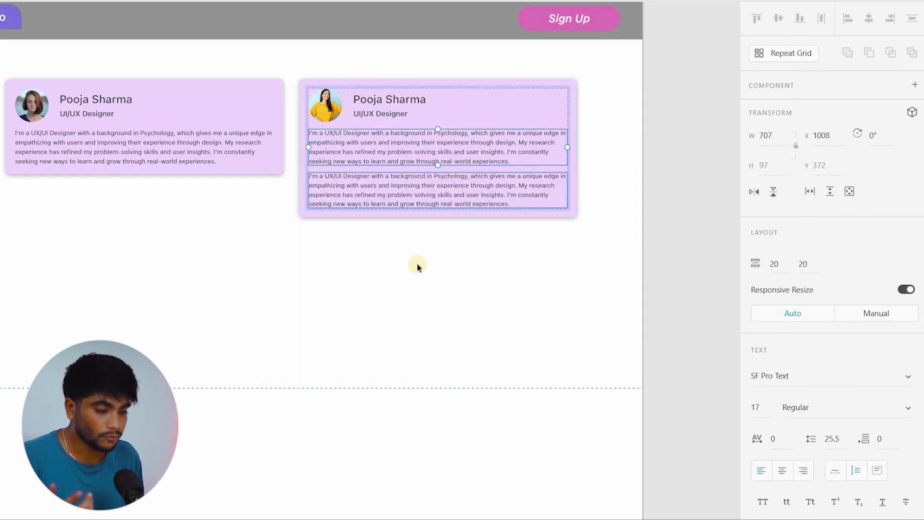
key(ctrl+z)
key(Escape)
key(Escape)
Duplicate the bio paragraph directly below itself inside the second card's Stack.
ctrl+click(411, 142)
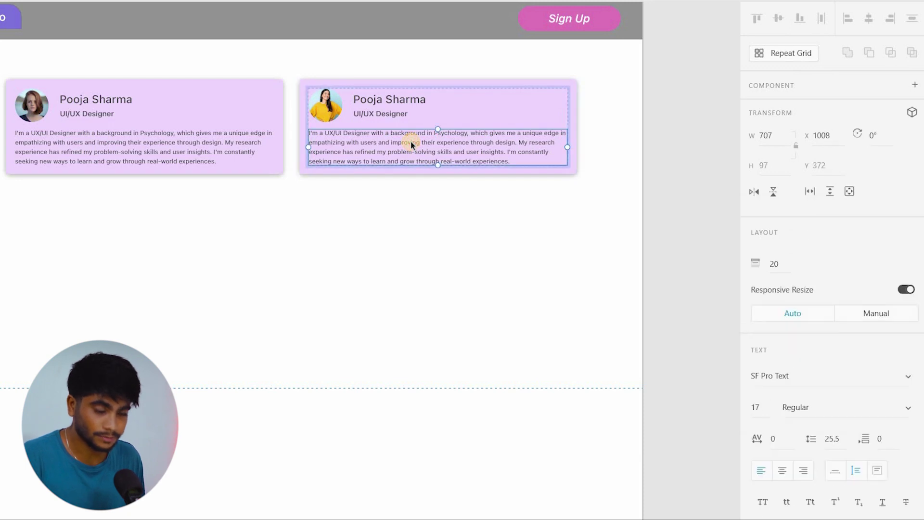
key(ctrl+d)
click(402, 194)
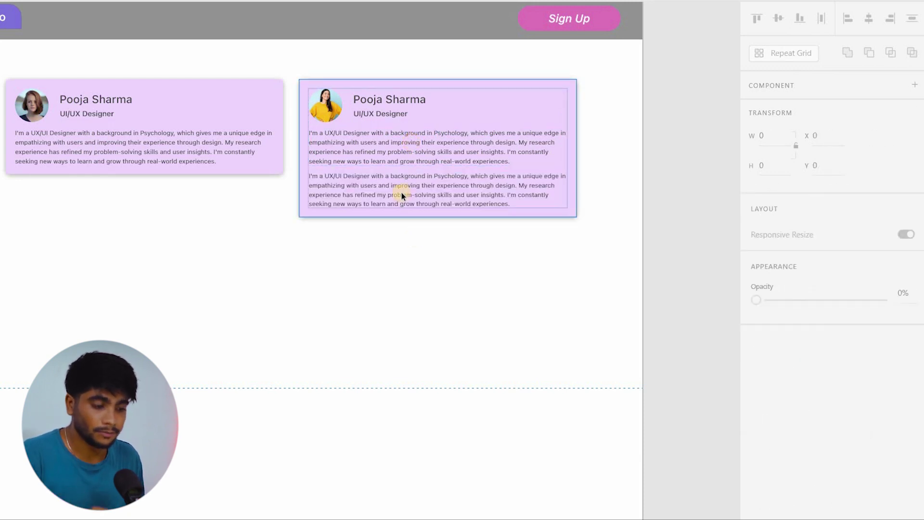
click(400, 192)
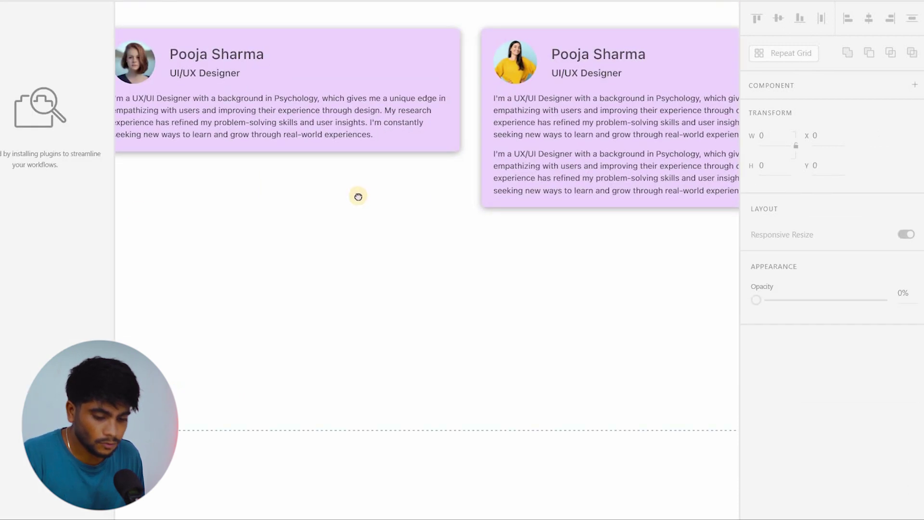
Duplicate the lower bio paragraph to give the second card a third one, and reselect the whole card.
scroll(359, 195, down, 3)
scroll(414, 219, up, 2)
double_click(454, 219)
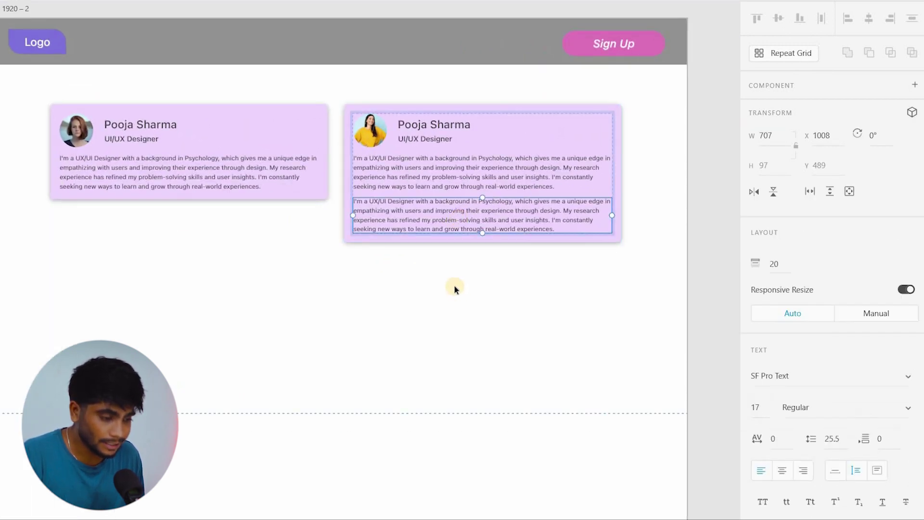
key(ctrl+d)
key(Escape)
key(Escape)
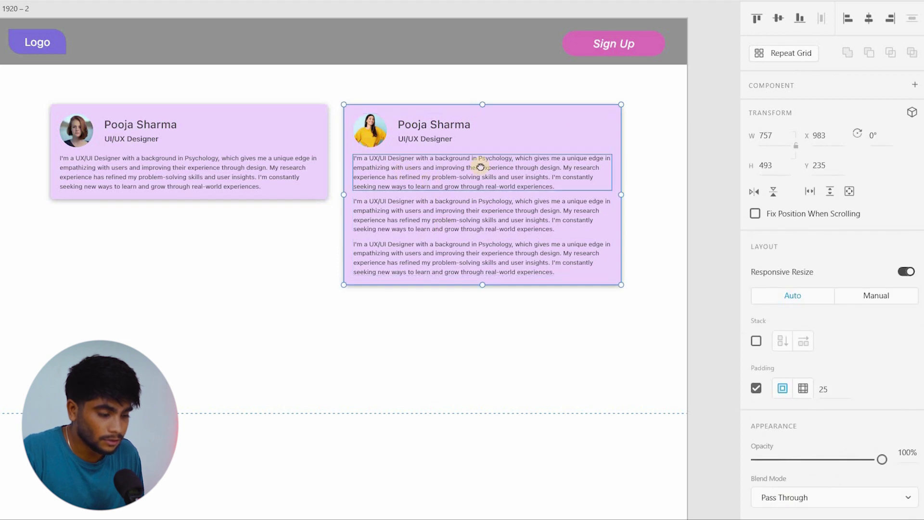
Duplicate the first profile card directly below itself at X 181, Y 531.
scroll(480, 165, up, 2)
drag(495, 137, 568, 122)
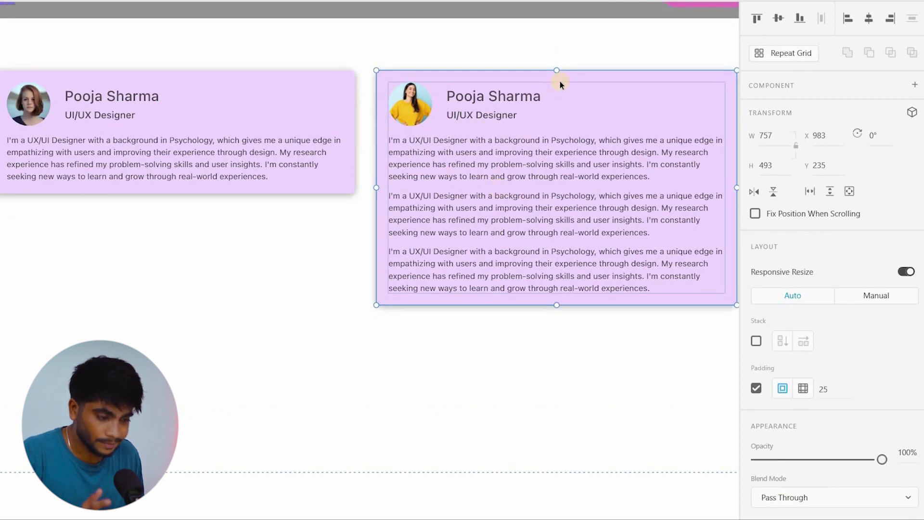
click(76, 159)
alt+drag(201, 102, 208, 239)
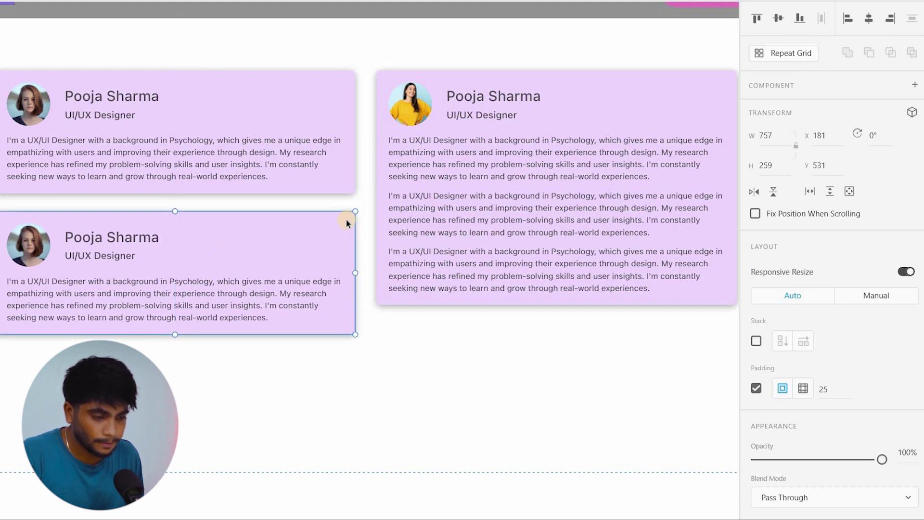
scroll(346, 221, down, 1)
scroll(293, 221, down, 2)
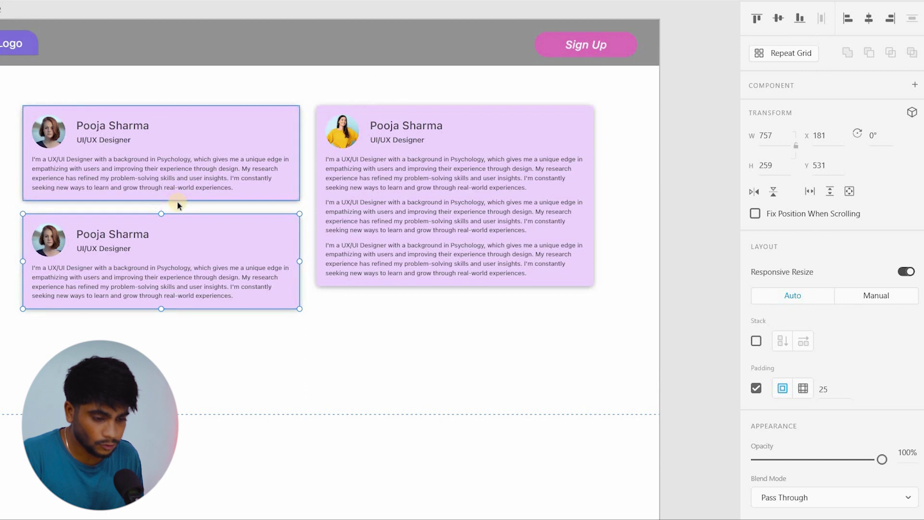
Nudge the lower left profile card up to leave a 35 px gap beneath the card above it.
scroll(177, 194, up, 3)
click(181, 219)
scroll(303, 212, left, 2)
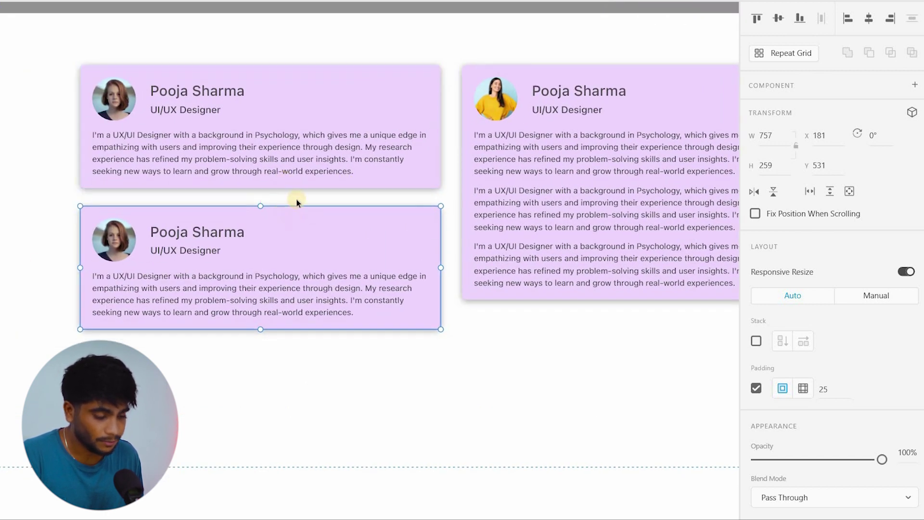
scroll(310, 179, down, 2)
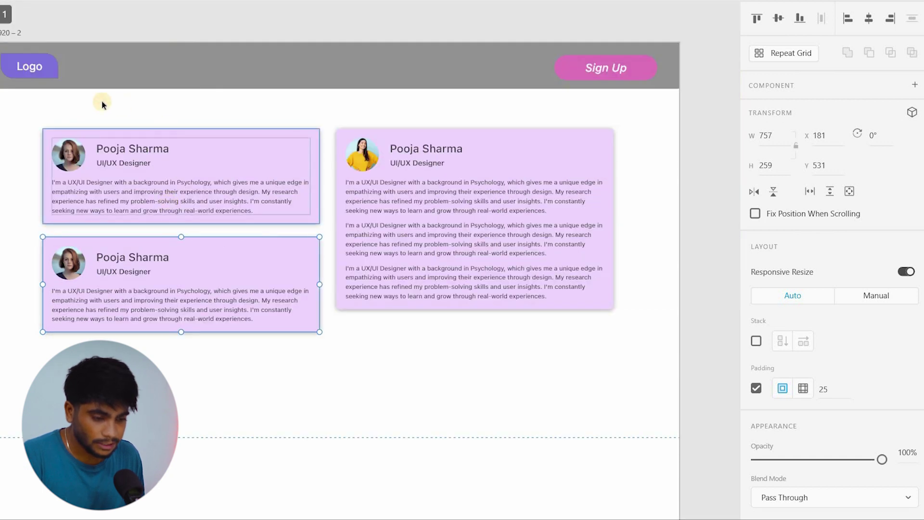
key(alt)
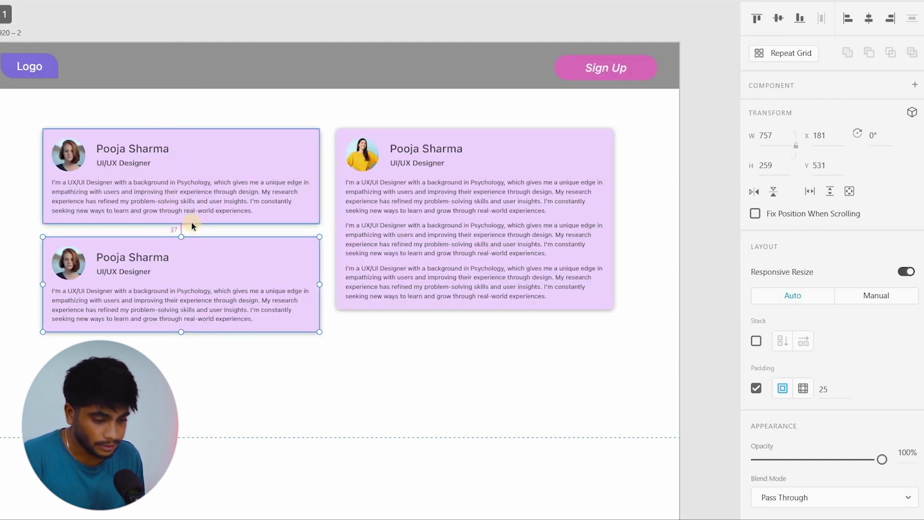
key(Up)
key(Up)
key(Up)
Put the two left profile cards into a vertical Stack with 35 spacing and 0 padding.
drag(20, 163, 122, 299)
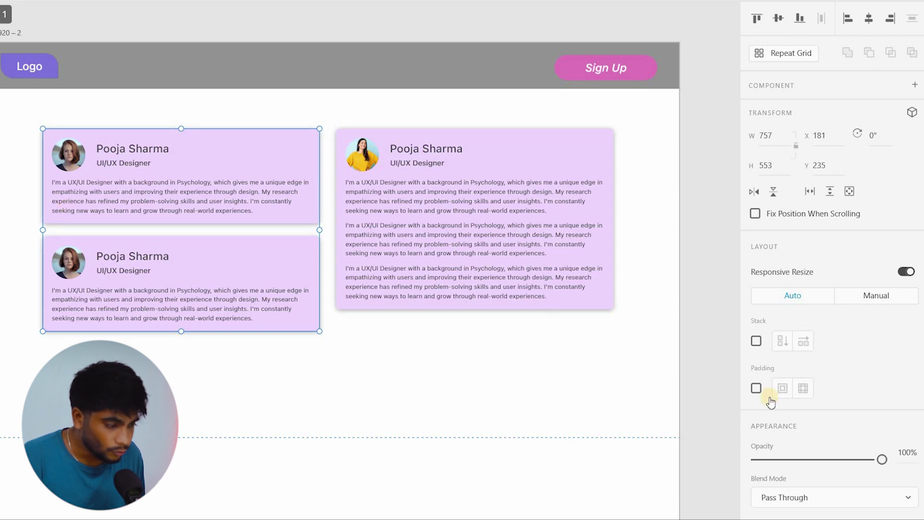
click(756, 388)
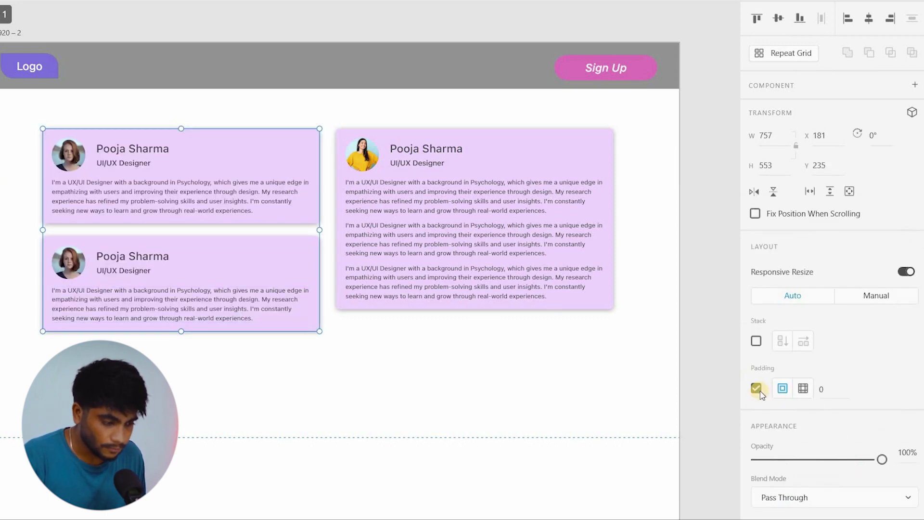
click(756, 341)
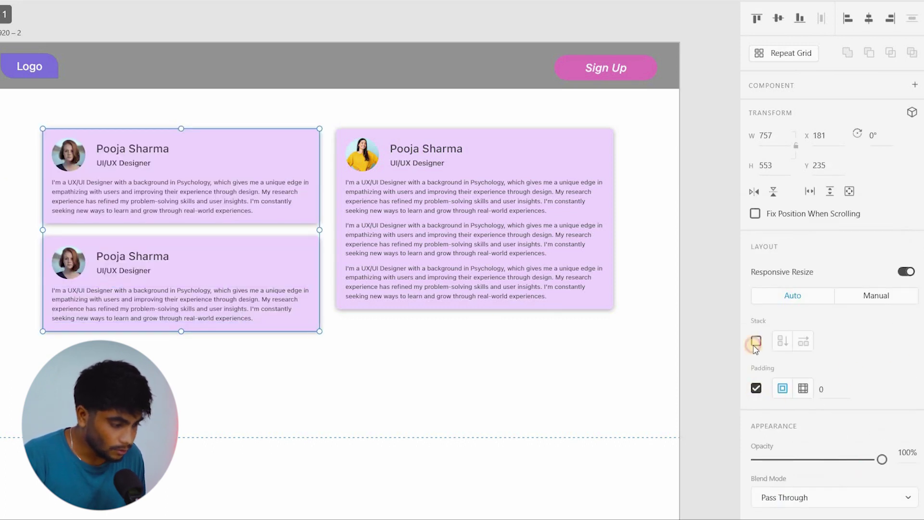
click(865, 346)
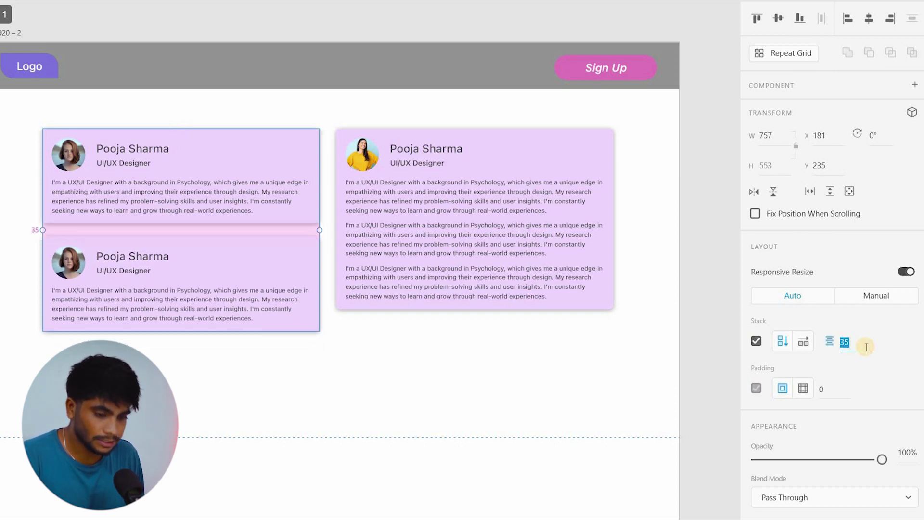
click(509, 364)
Duplicate the lowest bio paragraph in the right card's Stack to give it a fourth one.
click(409, 267)
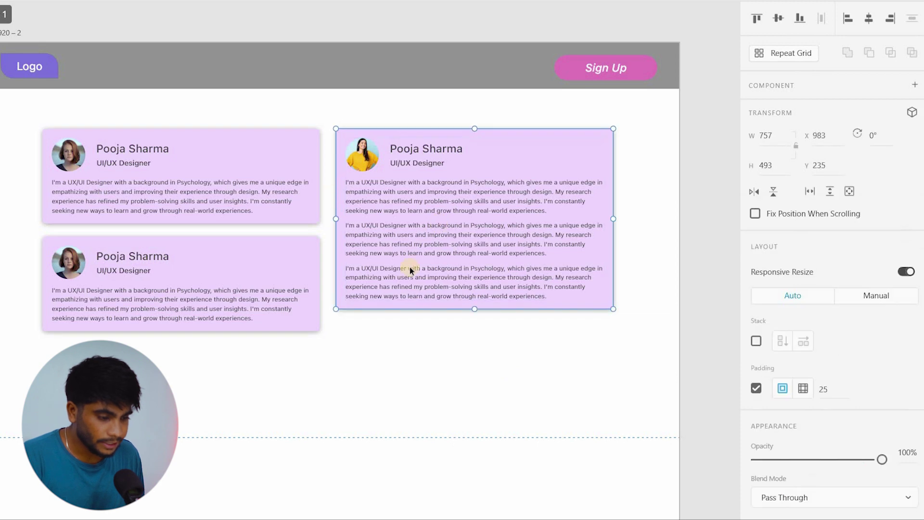
double_click(471, 276)
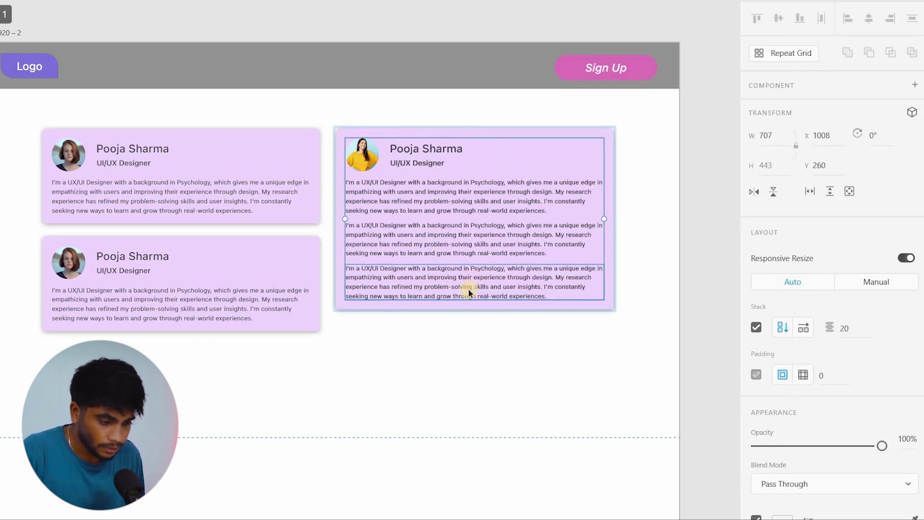
click(475, 300)
double_click(473, 296)
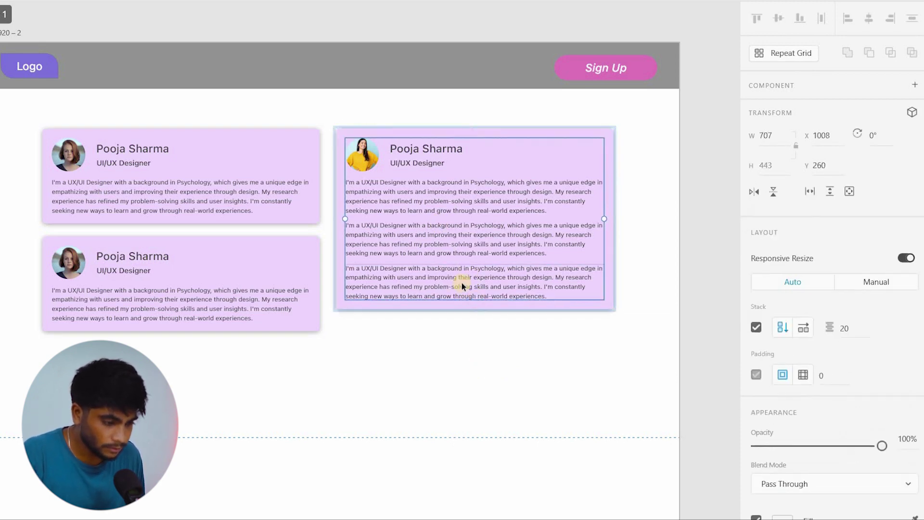
click(438, 279)
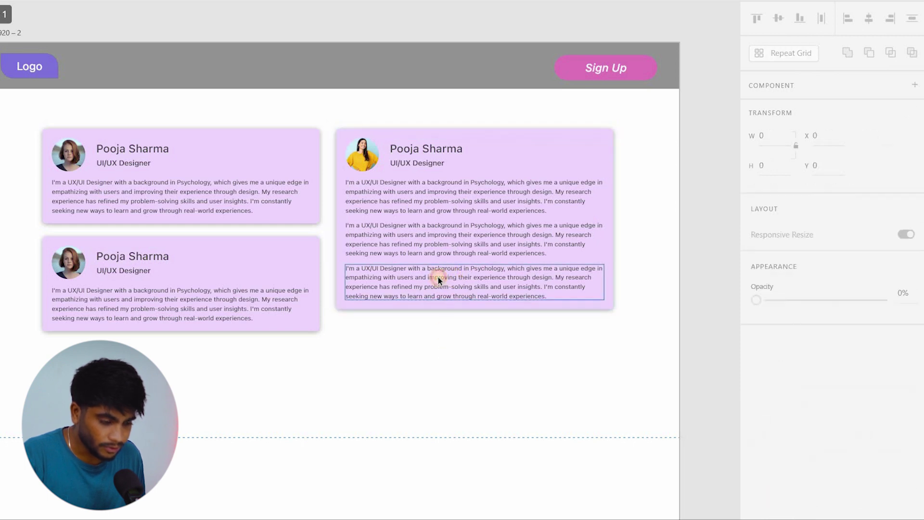
key(ctrl+d)
Trim the right card's fourth bio paragraph to its first line, deleting the remaining text and the empty line.
click(452, 339)
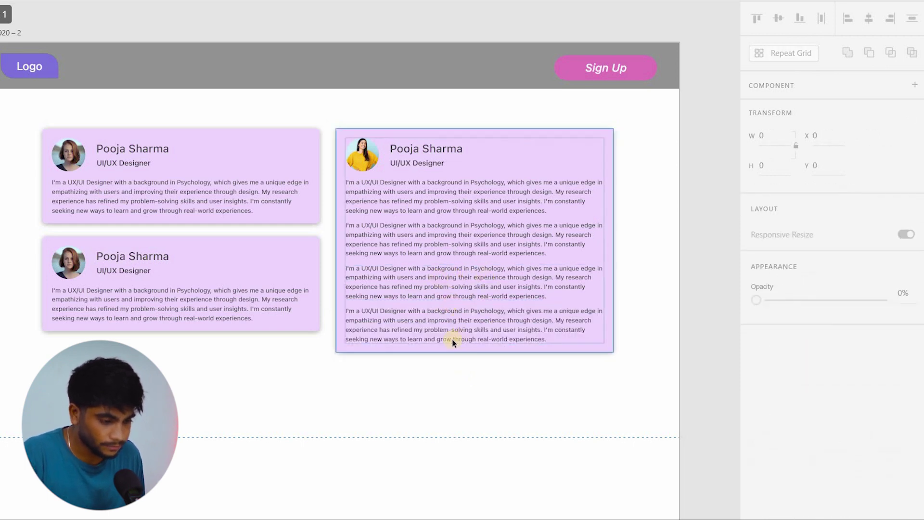
scroll(452, 339, up, 2)
click(485, 341)
double_click(485, 341)
double_click(580, 348)
drag(580, 348, 315, 331)
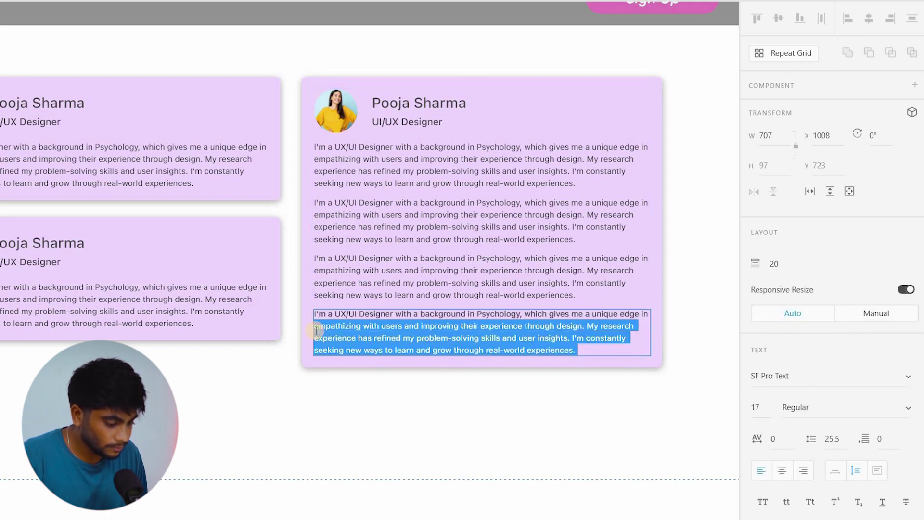
key(BackSpace)
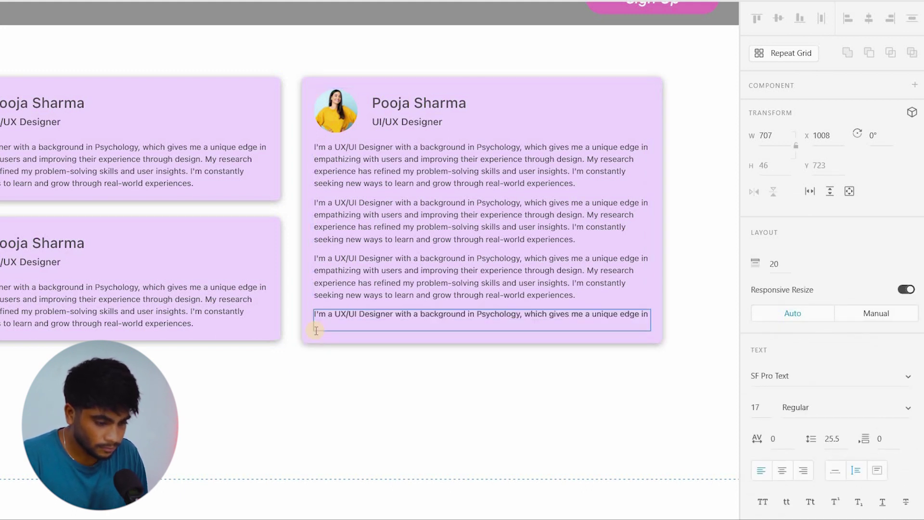
key(BackSpace)
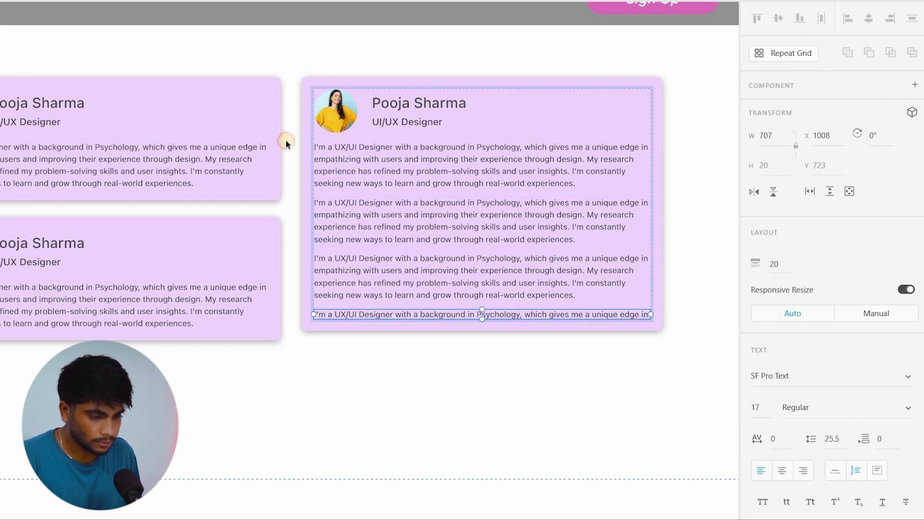
click(285, 141)
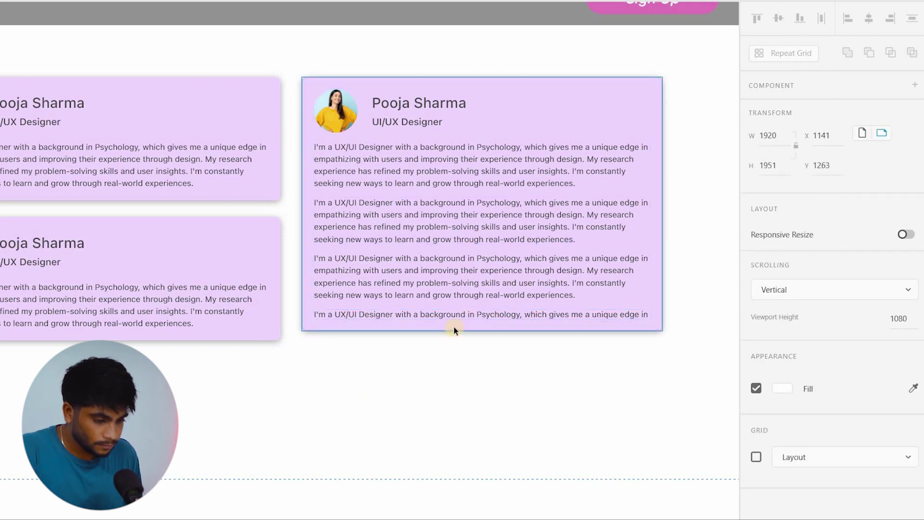
Add a horizontal artboard guide at Y 788 along the lower edge of the left card Stack.
click(454, 282)
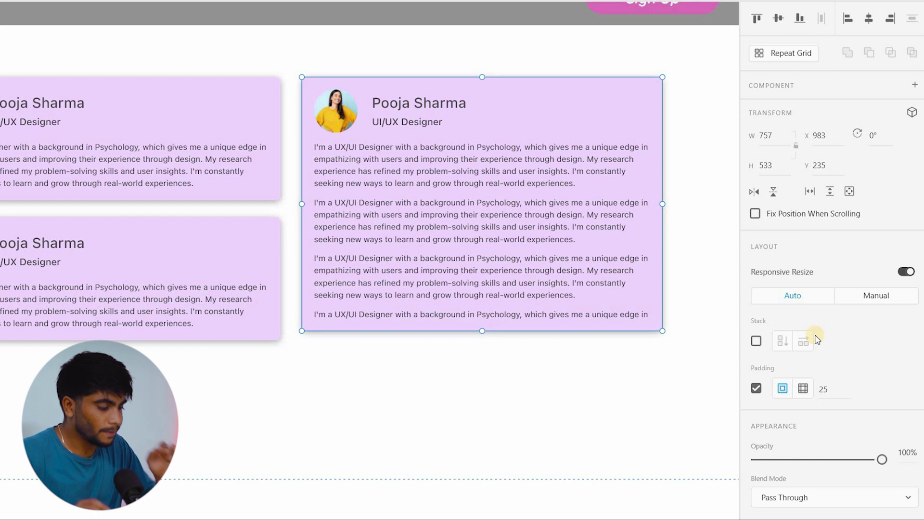
click(277, 330)
scroll(279, 330, down, 3)
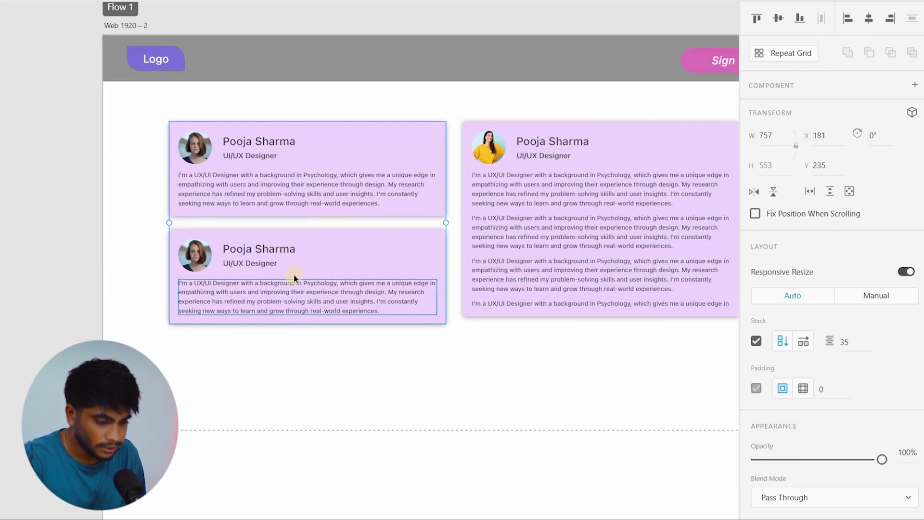
scroll(366, 129, up, 2)
scroll(366, 128, left, 2)
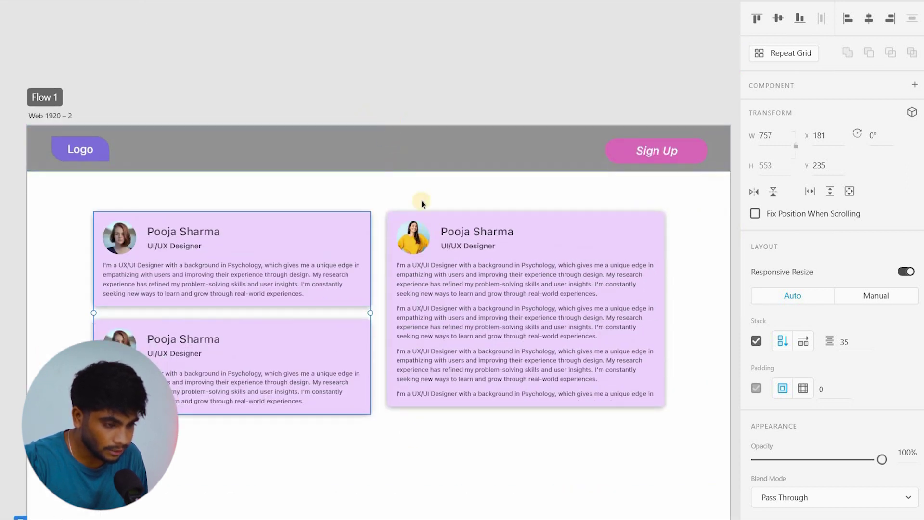
scroll(386, 321, down, 3)
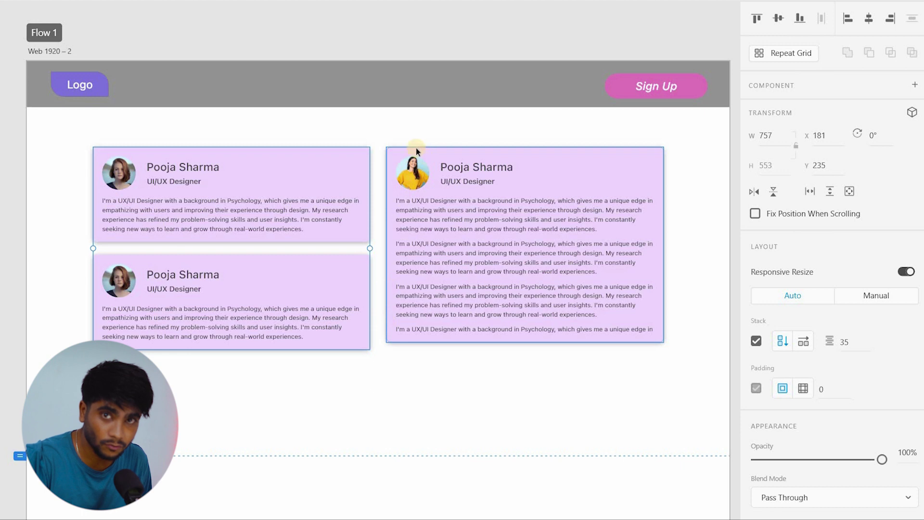
click(388, 57)
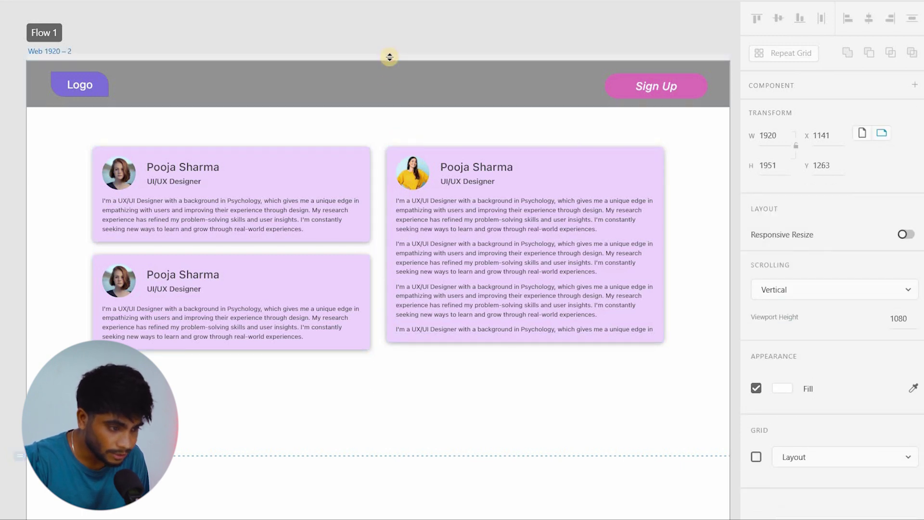
mouse_move(390, 58)
mouse_down()
mouse_move(392, 74)
mouse_move(393, 52)
mouse_up()
key(ctrl+z)
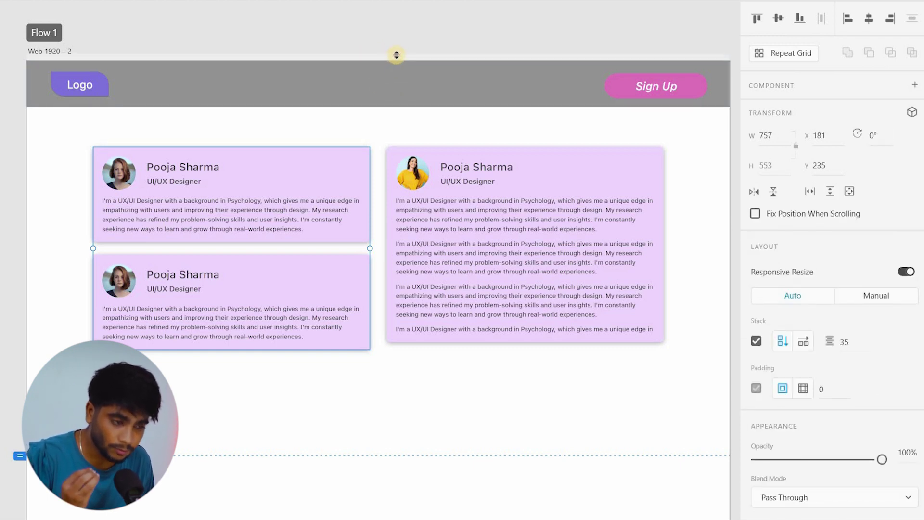
drag(396, 55, 420, 352)
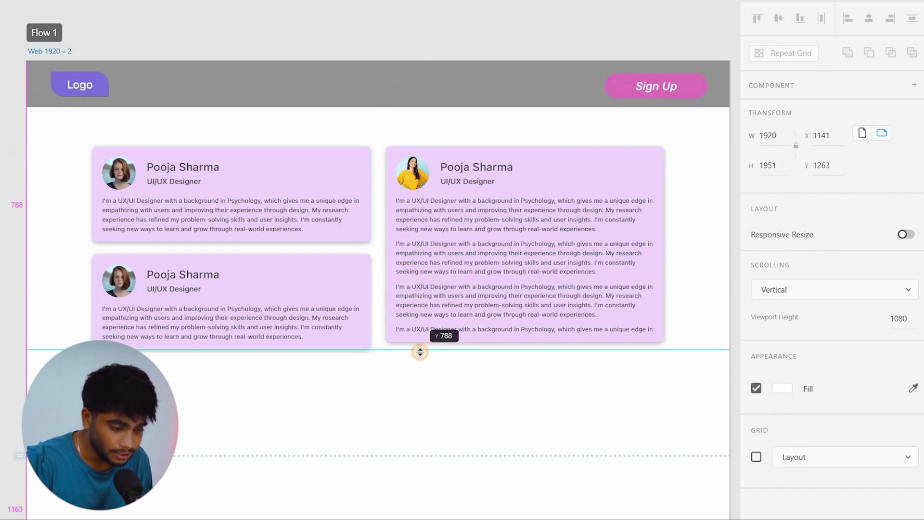
click(305, 329)
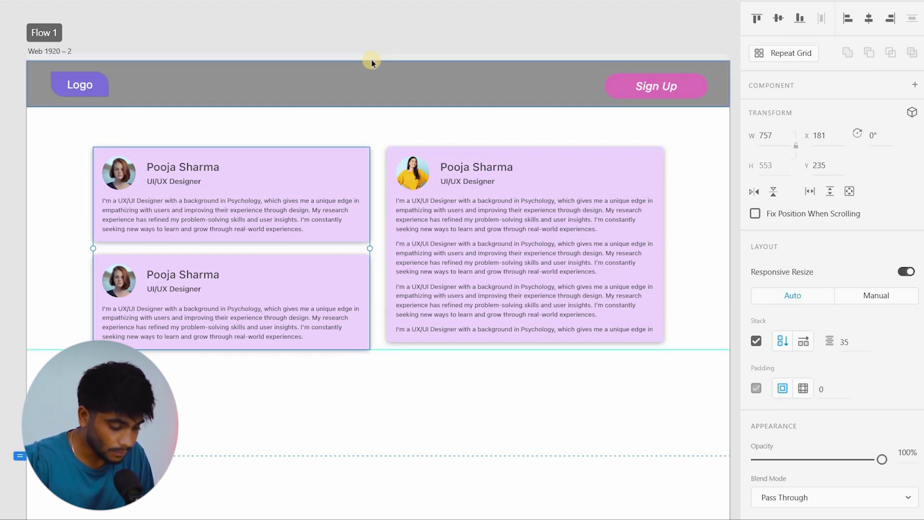
Try stretching the right card's background down to the guide at a height of 553, and undo the resize.
scroll(384, 281, up, 1)
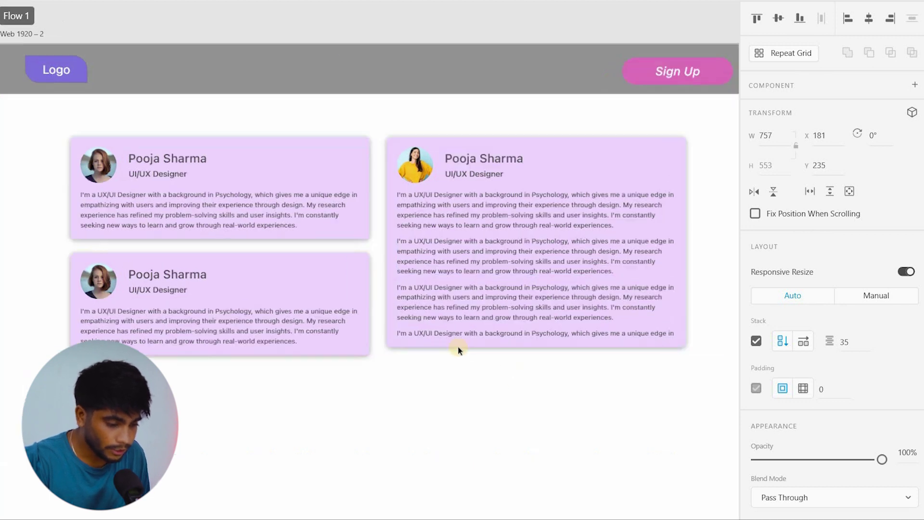
scroll(458, 350, up, 5)
click(415, 227)
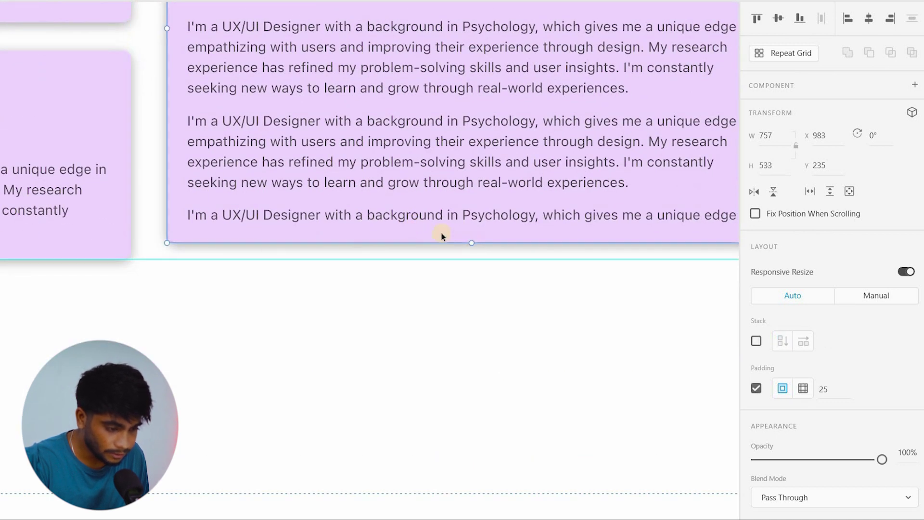
drag(471, 243, 472, 255)
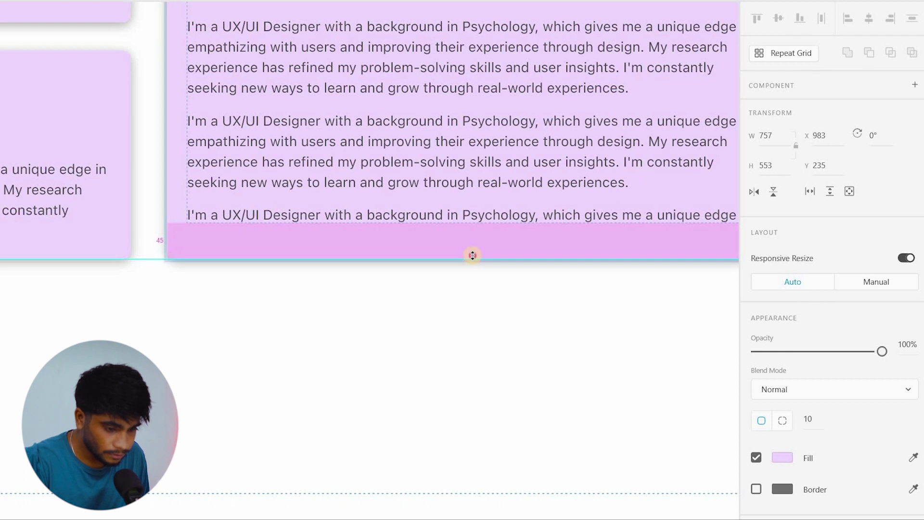
key(ctrl+z)
scroll(355, 291, down, 5)
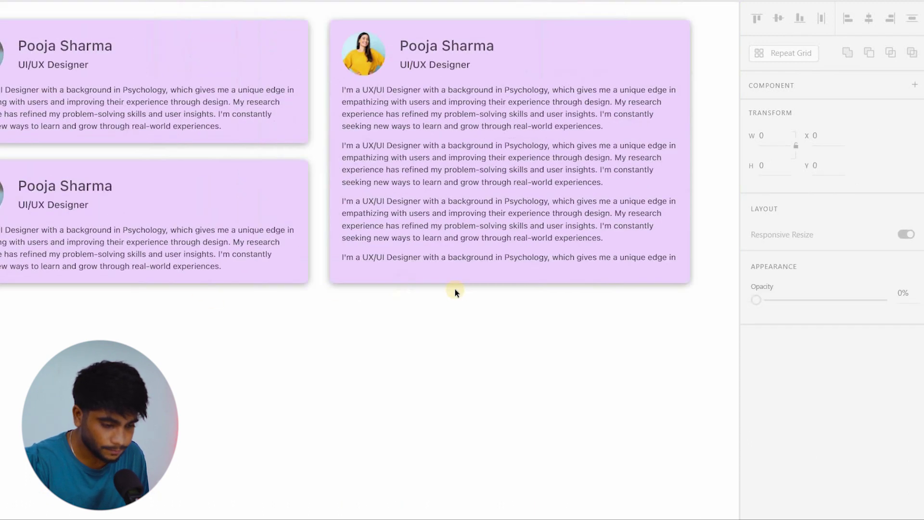
scroll(482, 295, up, 3)
drag(452, 282, 366, 315)
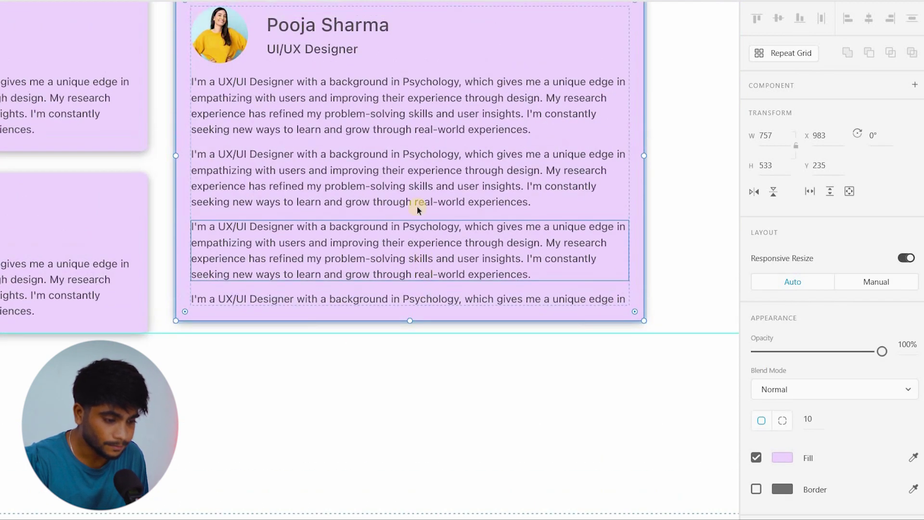
Try increasing only the bottom padding of the tall profile card, using a separate padding value for each side.
scroll(419, 208, down, 3)
key(Return)
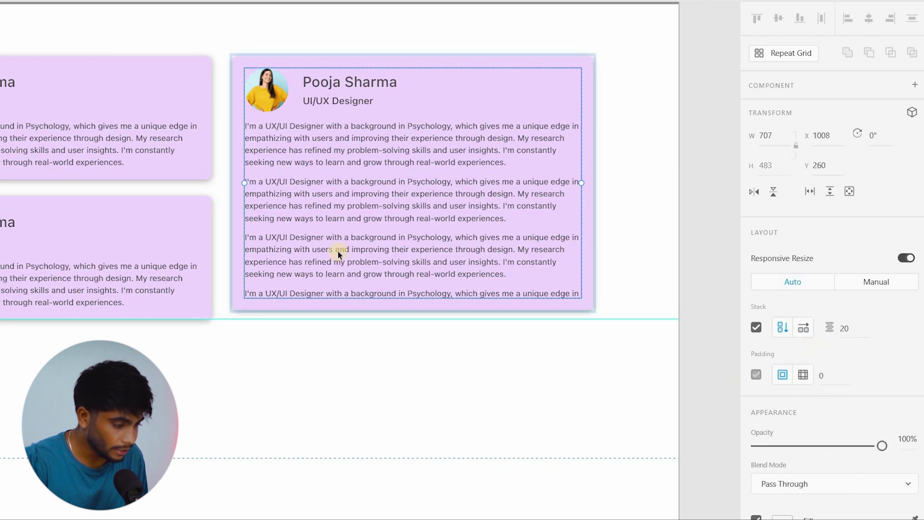
key(Escape)
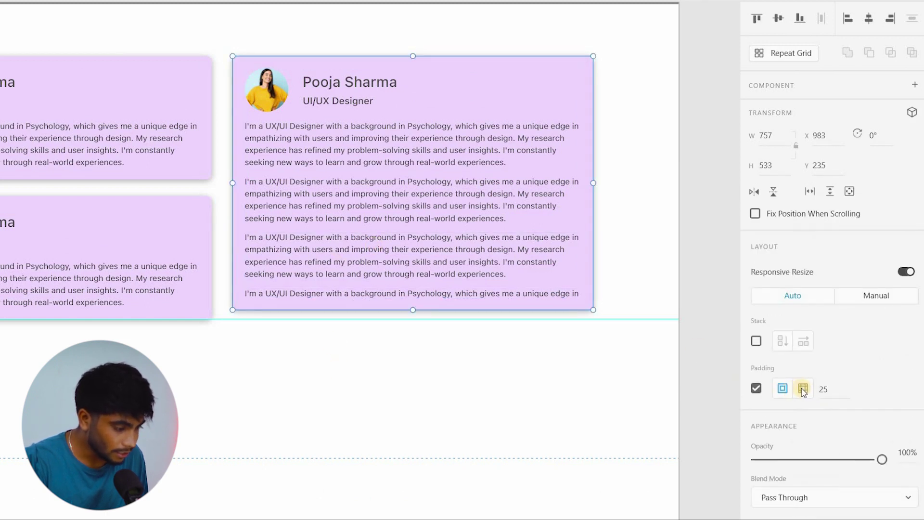
click(803, 387)
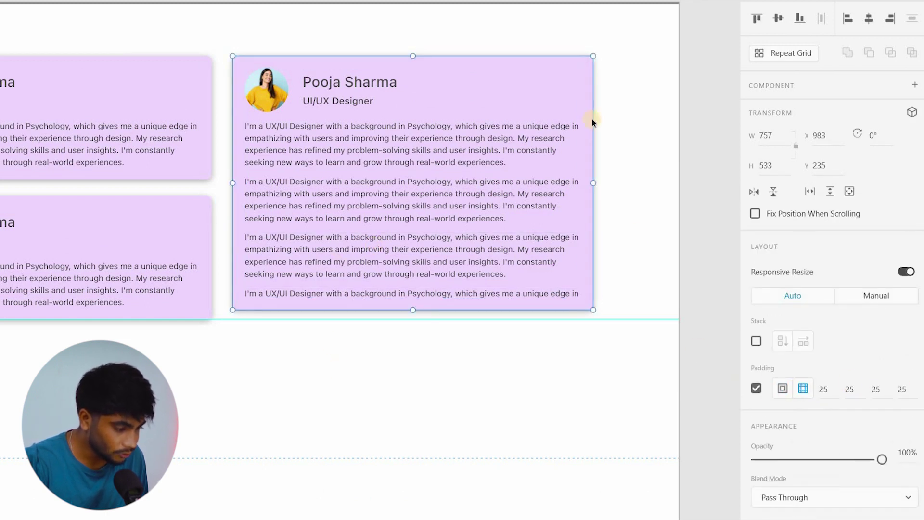
click(883, 392)
key(Up)
key(Up)
key(Up)
key(Up)
key(Up)
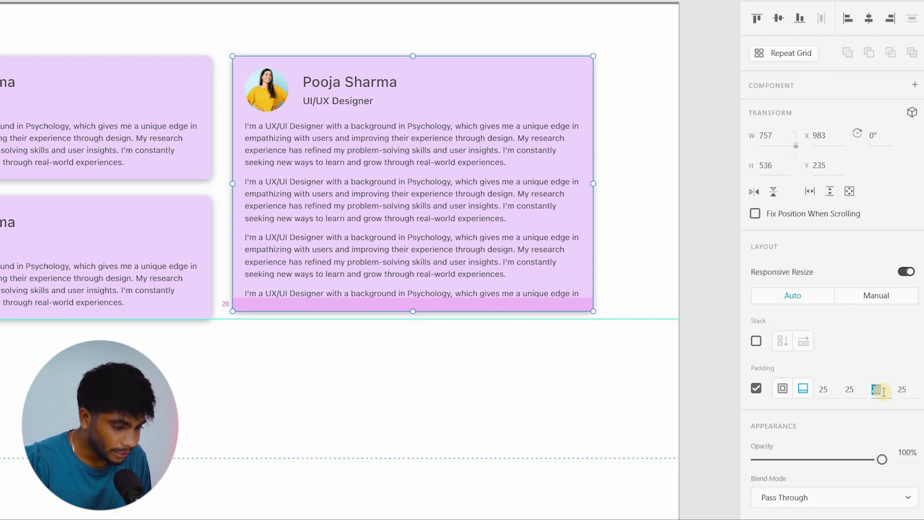
key(ctrl+z)
click(390, 323)
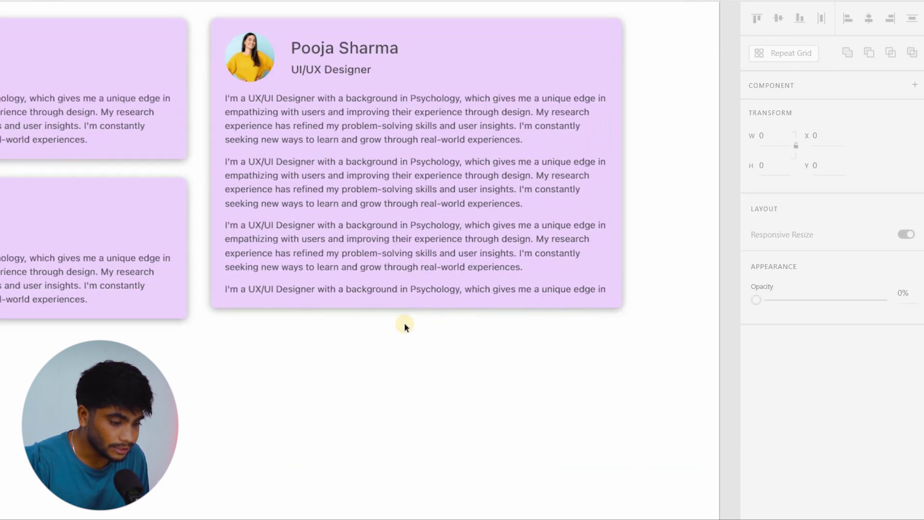
Extend the tall card's background down to a height of 553 so its bottom edge aligns with the lower small card.
scroll(404, 324, up, 3)
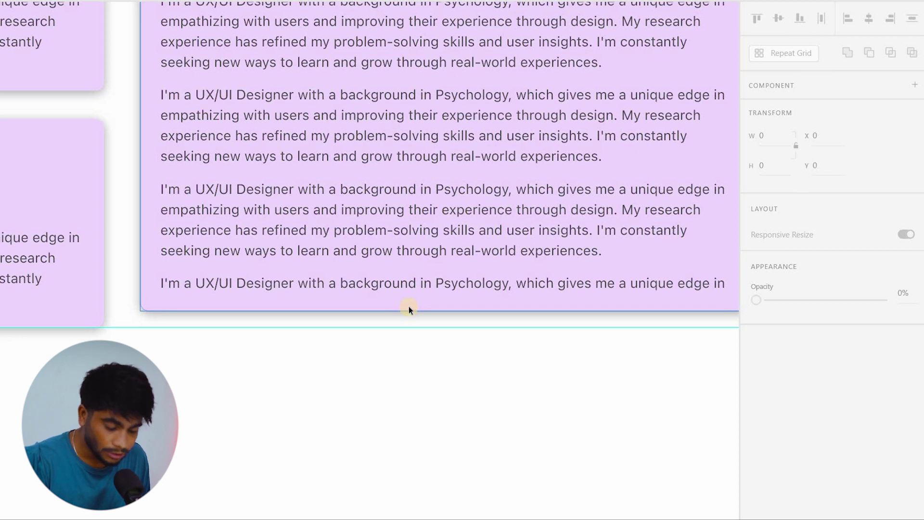
click(408, 307)
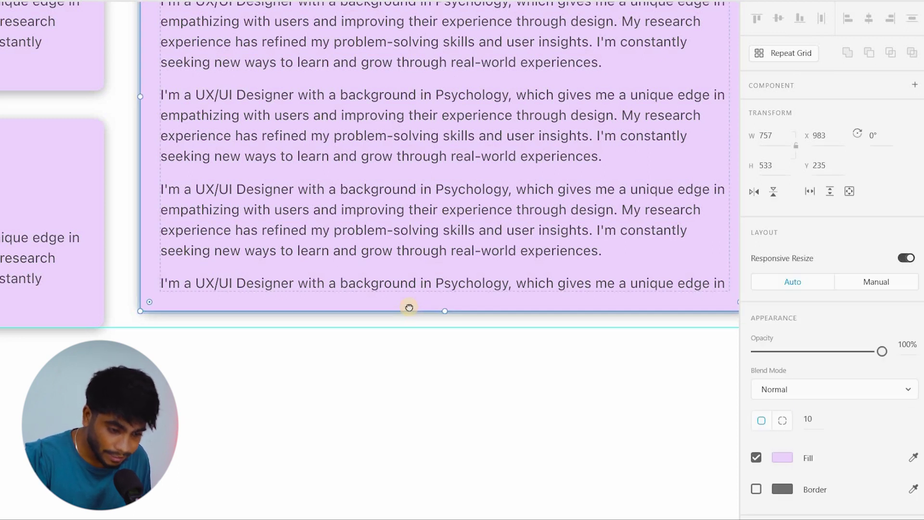
scroll(425, 472, up, 2)
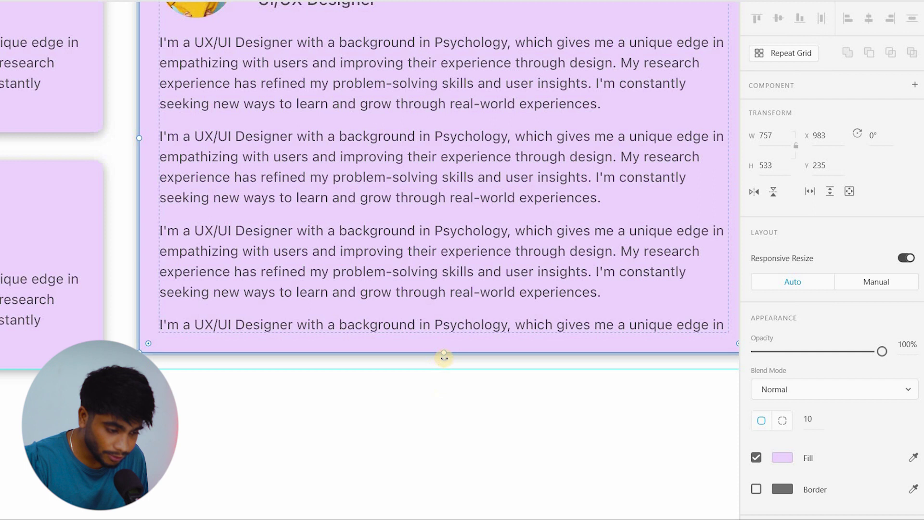
drag(443, 367, 443, 369)
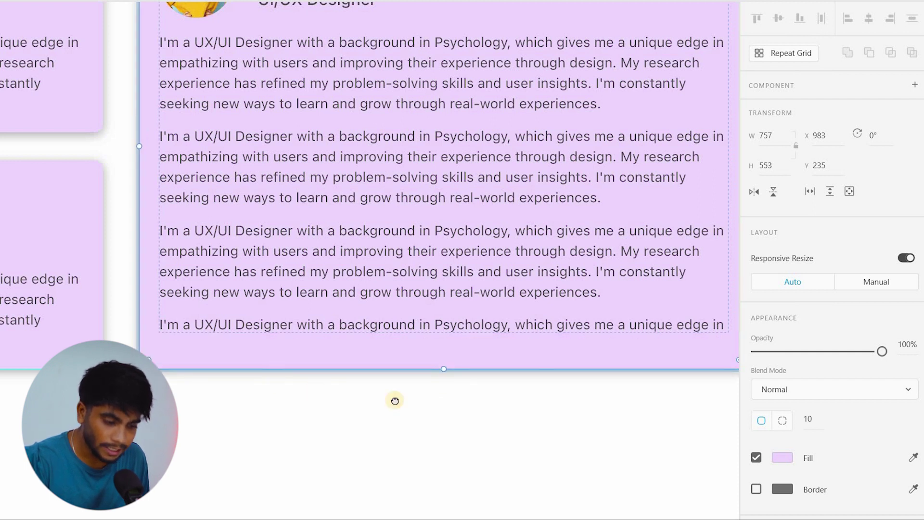
scroll(394, 397, down, 3)
click(331, 414)
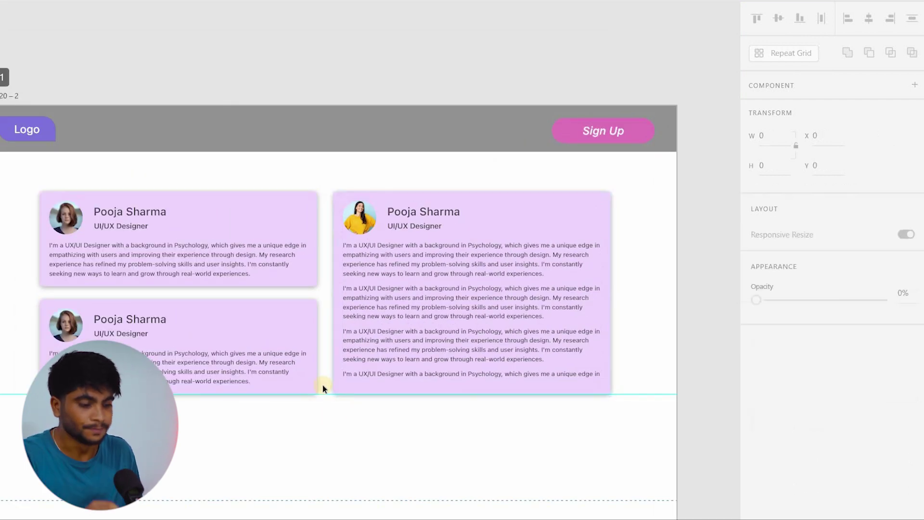
Group the column of two small cards with the tall card and stack them horizontally with a spacing of 35.
scroll(322, 384, down, 2)
scroll(357, 311, down, 2)
scroll(249, 178, up, 2)
click(249, 176)
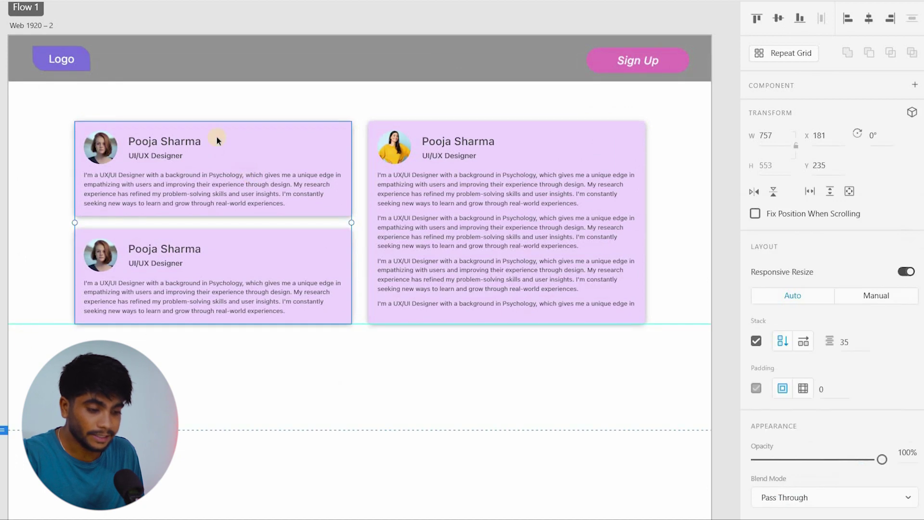
shift+click(460, 180)
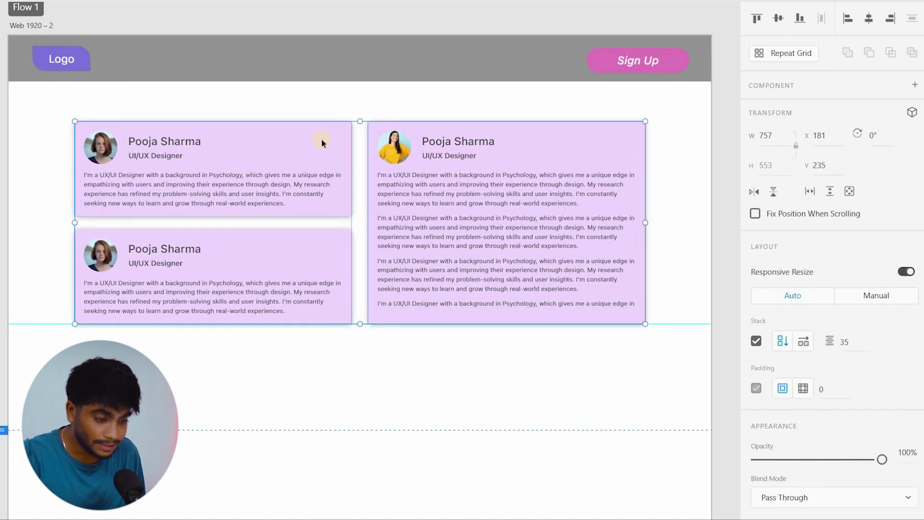
click(756, 340)
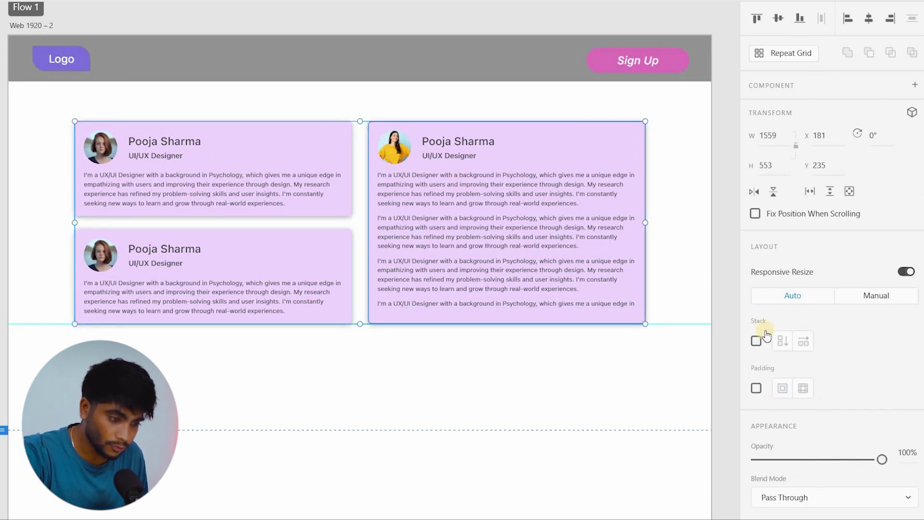
click(756, 342)
click(864, 342)
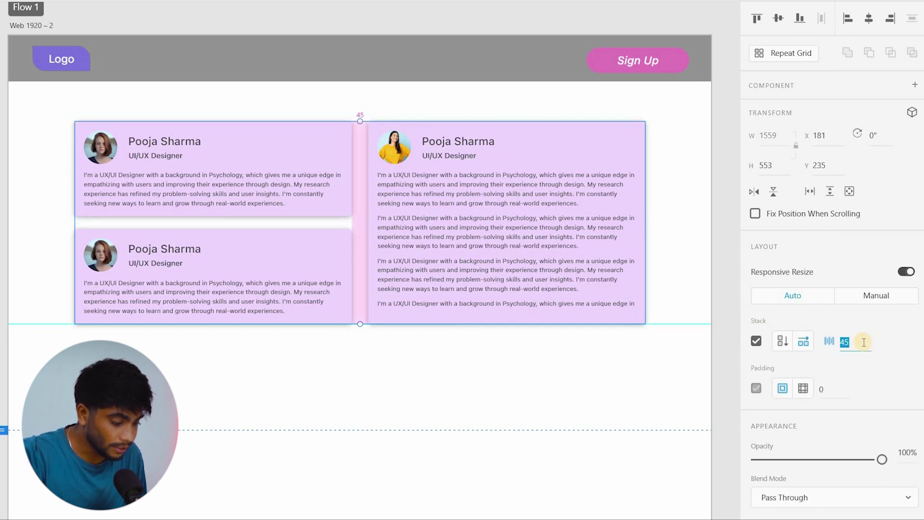
text(35)
key(Return)
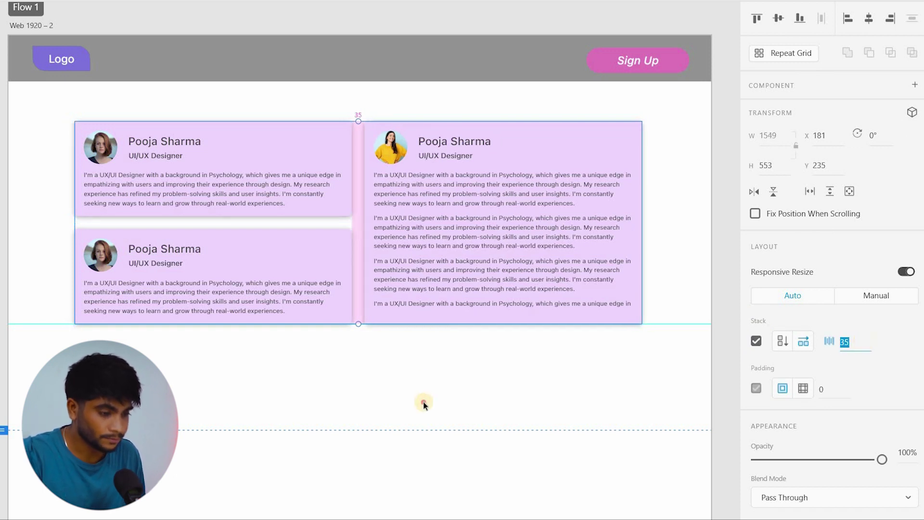
Examine the layout settings of the horizontal stack, the tall card's bottom padding and the small-card column.
scroll(362, 160, down, 3)
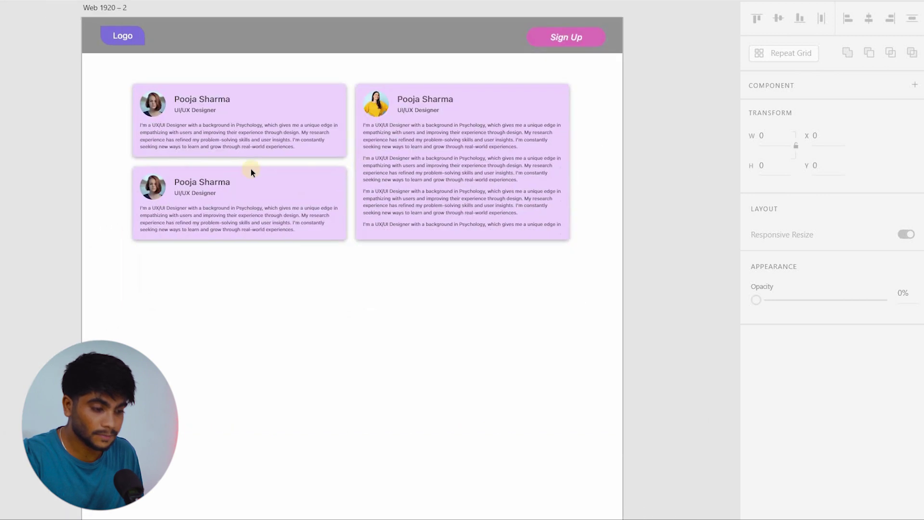
scroll(250, 169, up, 3)
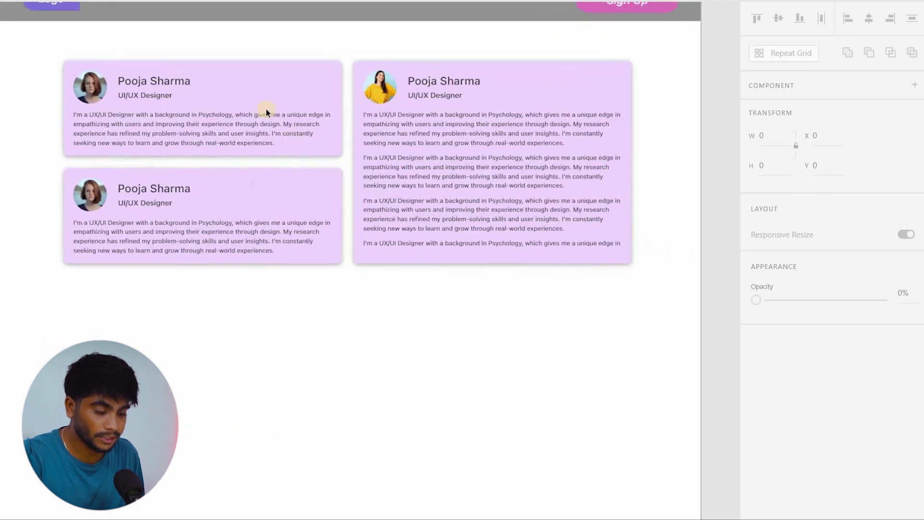
double_click(255, 178)
key(Escape)
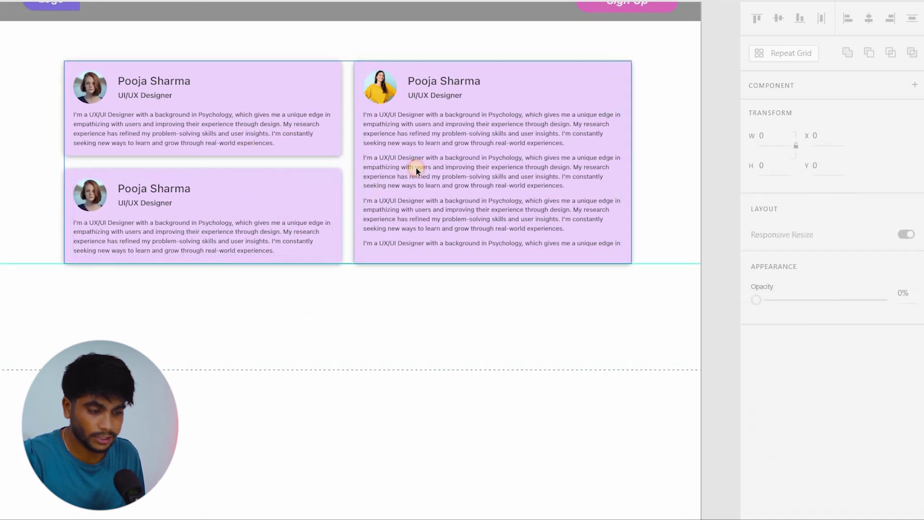
click(415, 168)
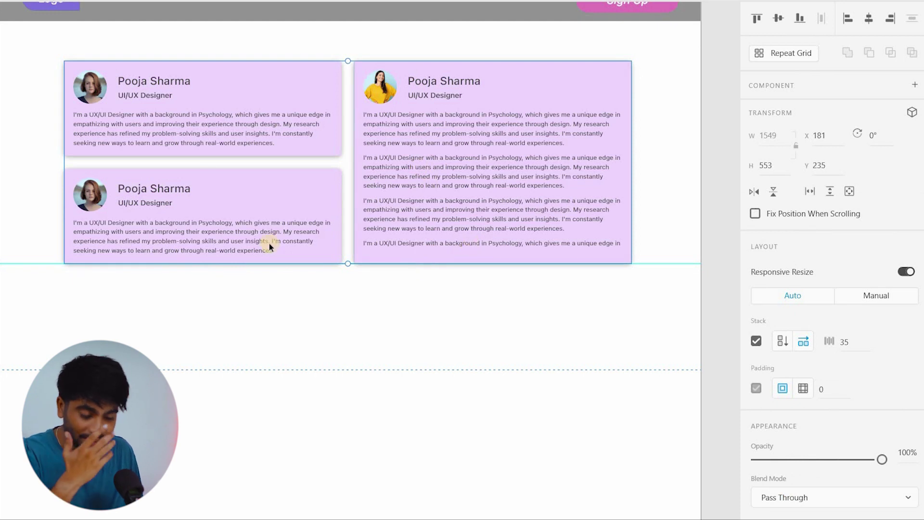
click(343, 240)
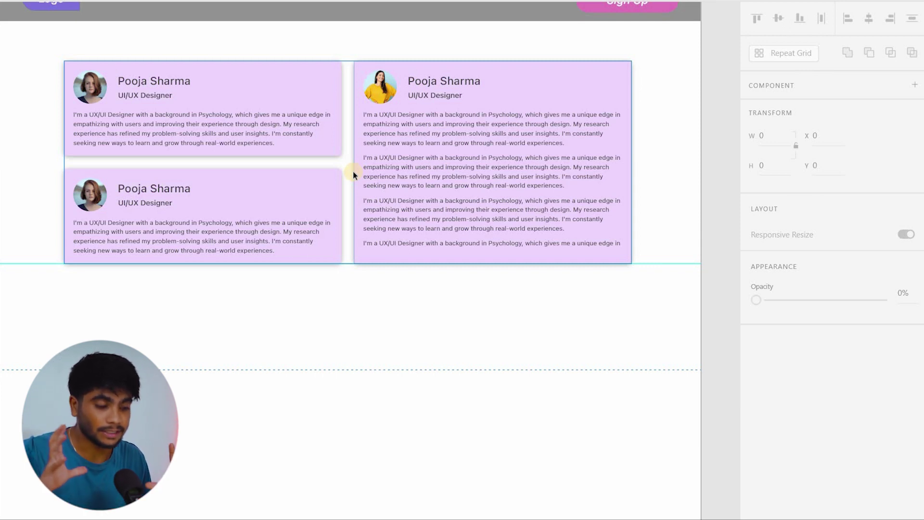
double_click(437, 200)
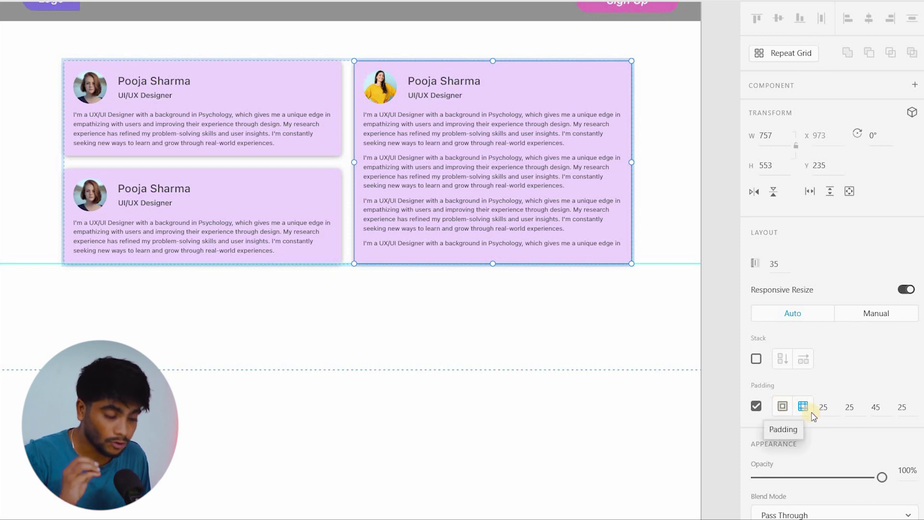
click(877, 407)
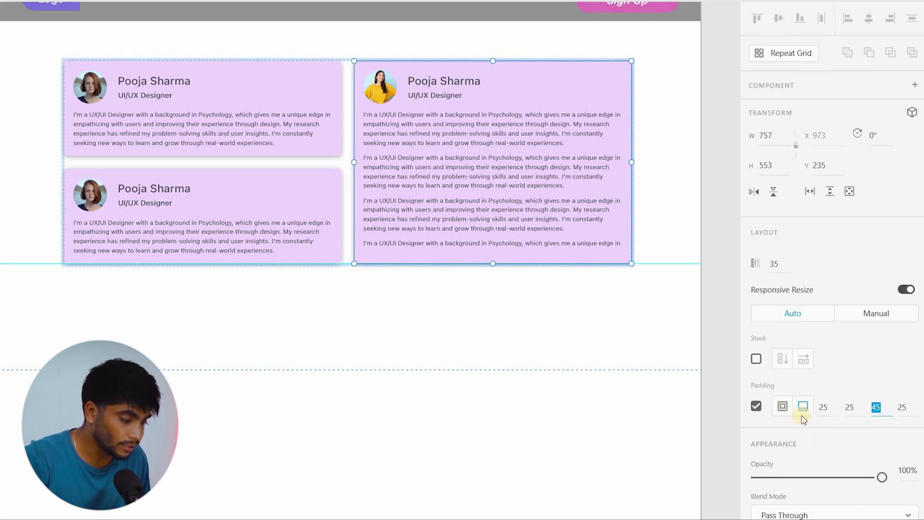
click(489, 339)
click(209, 208)
click(210, 208)
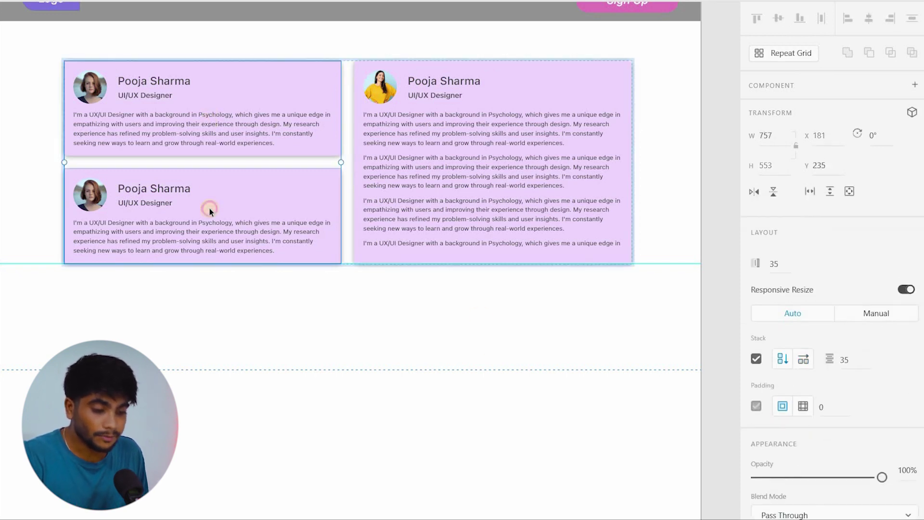
Try duplicating the tall card inside the horizontal stack.
click(483, 138)
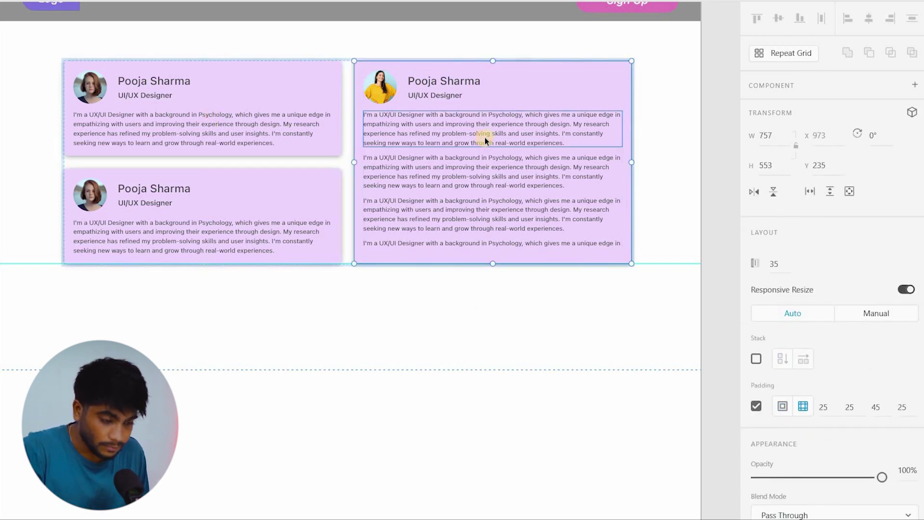
key(ctrl+d)
scroll(485, 150, down, 1)
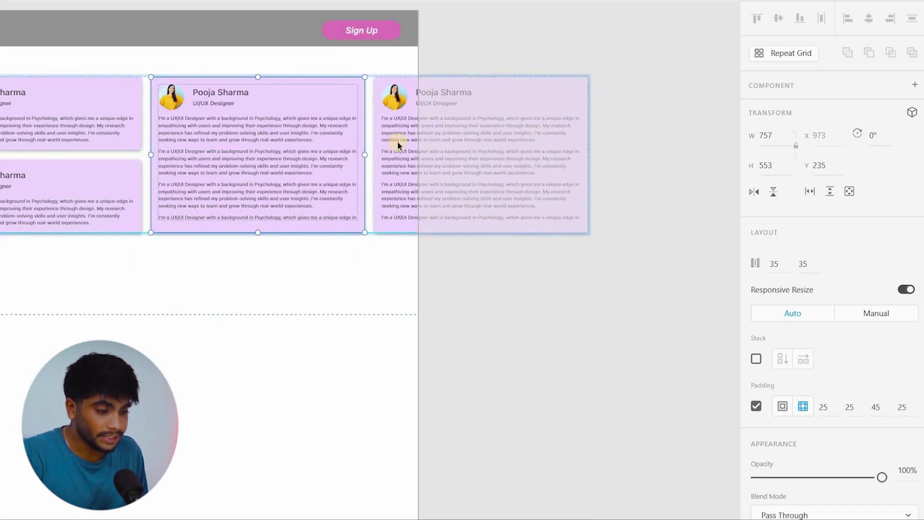
drag(514, 267, 720, 262)
key(Escape)
Copy the tall card into the small-card column as its third card, aligned with the cards above at X 181.
double_click(414, 124)
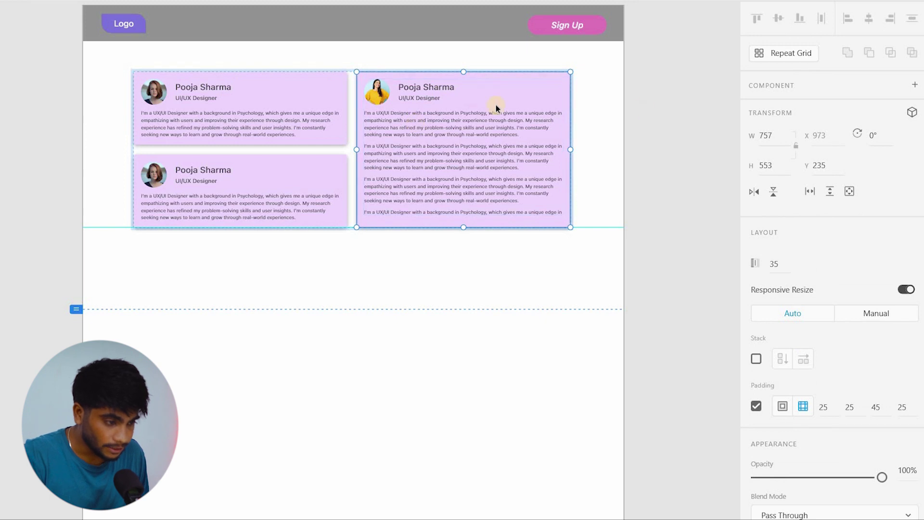
key(Escape)
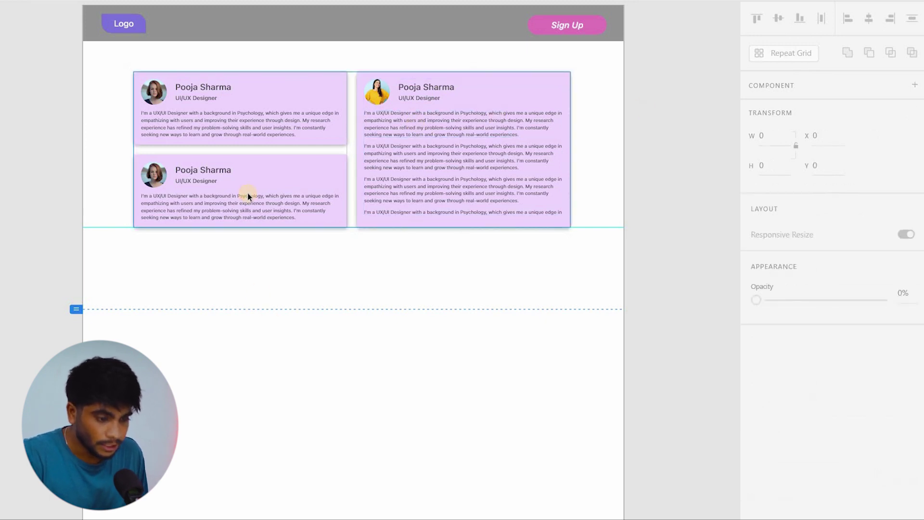
click(250, 193)
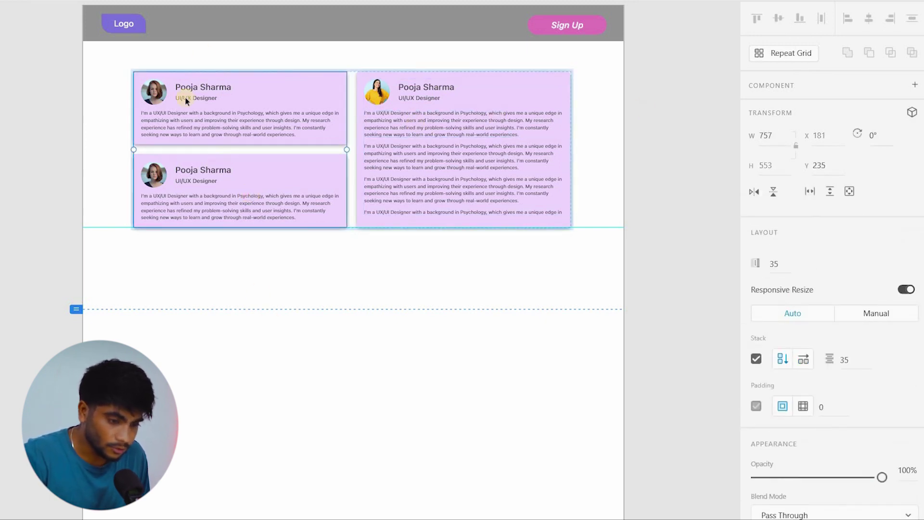
double_click(287, 184)
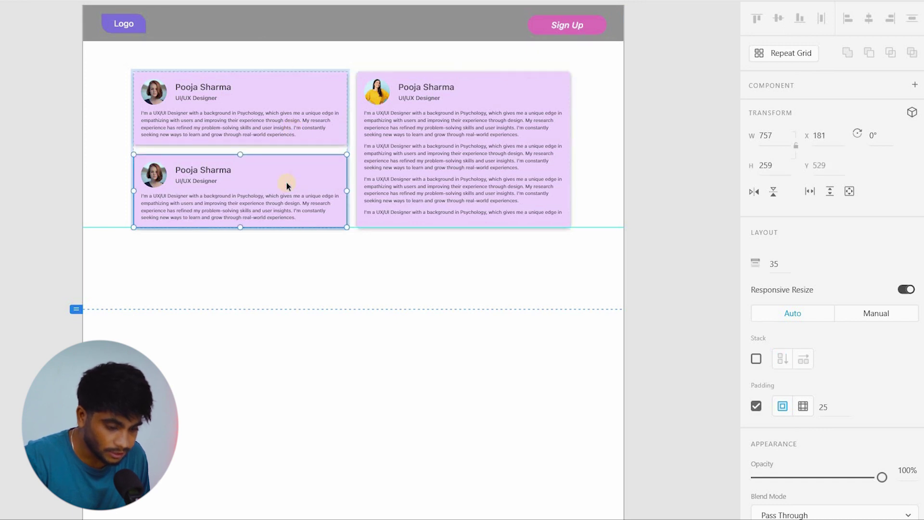
key(ctrl+v)
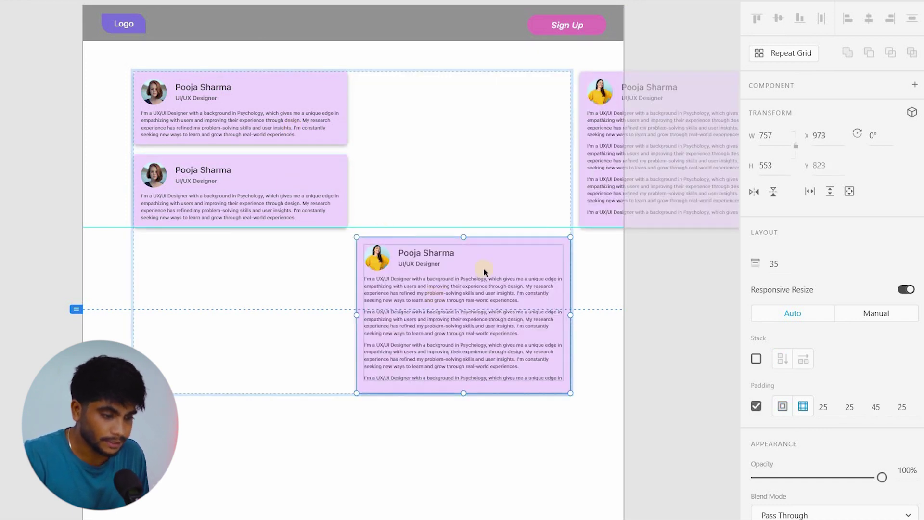
drag(271, 263, 251, 265)
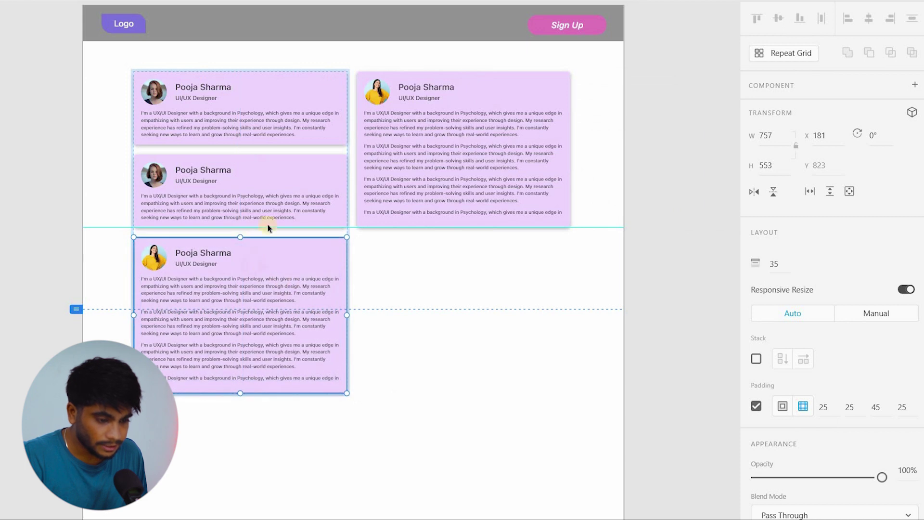
click(413, 256)
scroll(386, 223, up, 2)
Try moving the original tall card to another position in the stack and undo the move.
double_click(191, 153)
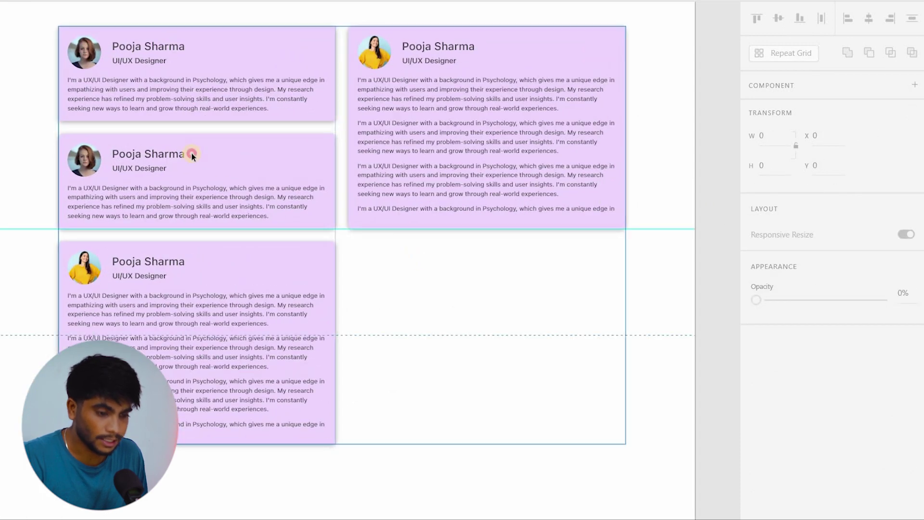
click(433, 77)
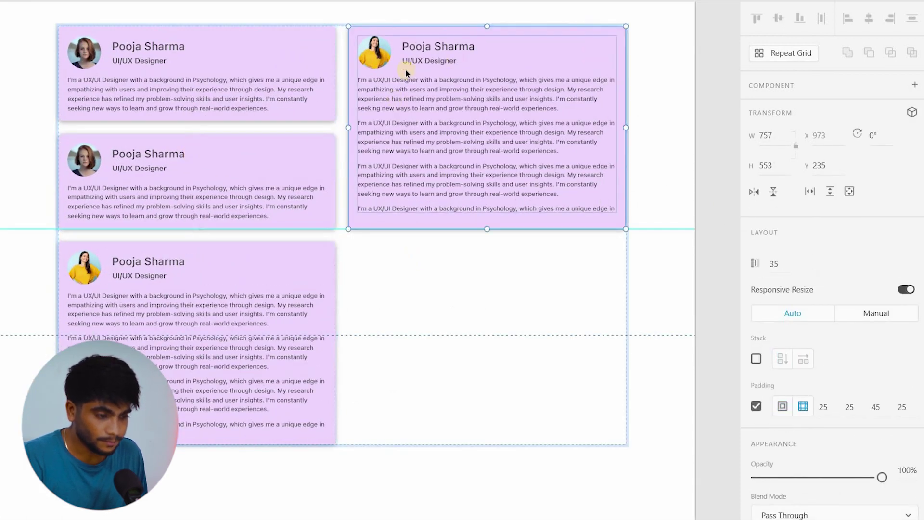
drag(456, 83, 433, 142)
key(ctrl+z)
Try moving the first small card into the empty area below the tall card and undo the move.
click(274, 154)
click(274, 154)
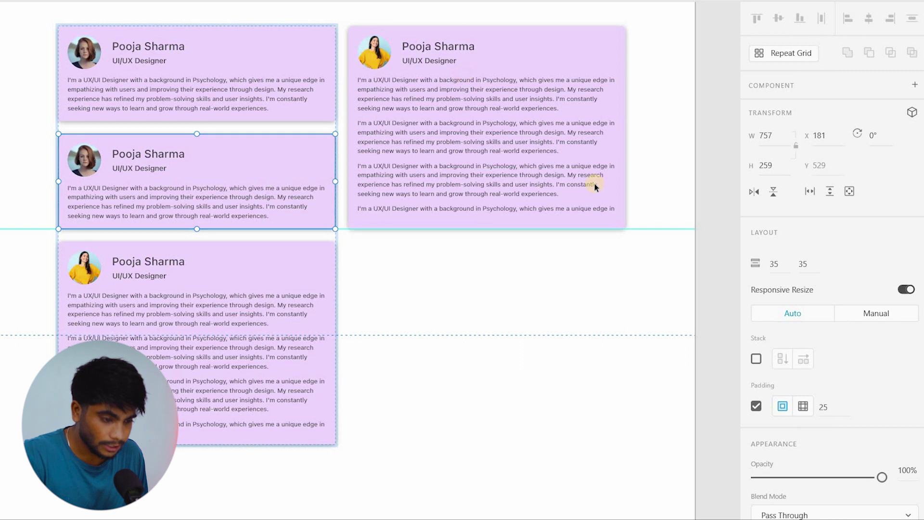
key(Escape)
click(476, 149)
click(171, 57)
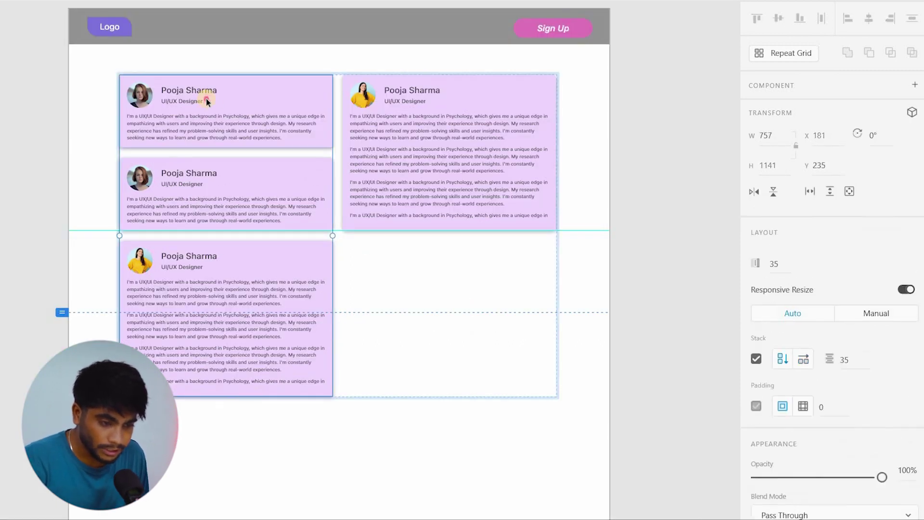
drag(206, 98, 480, 273)
key(ctrl+z)
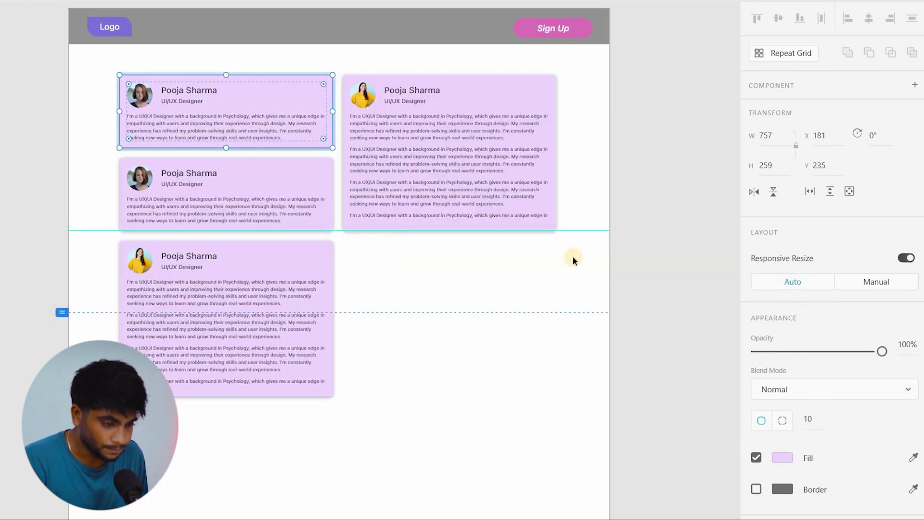
scroll(426, 293, down, 2)
scroll(291, 200, up, 2)
scroll(291, 200, down, 2)
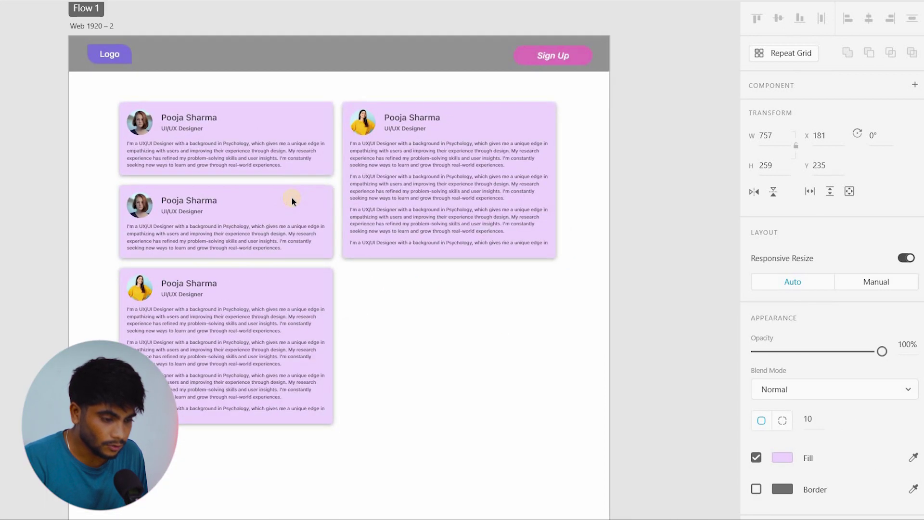
click(290, 200)
click(404, 274)
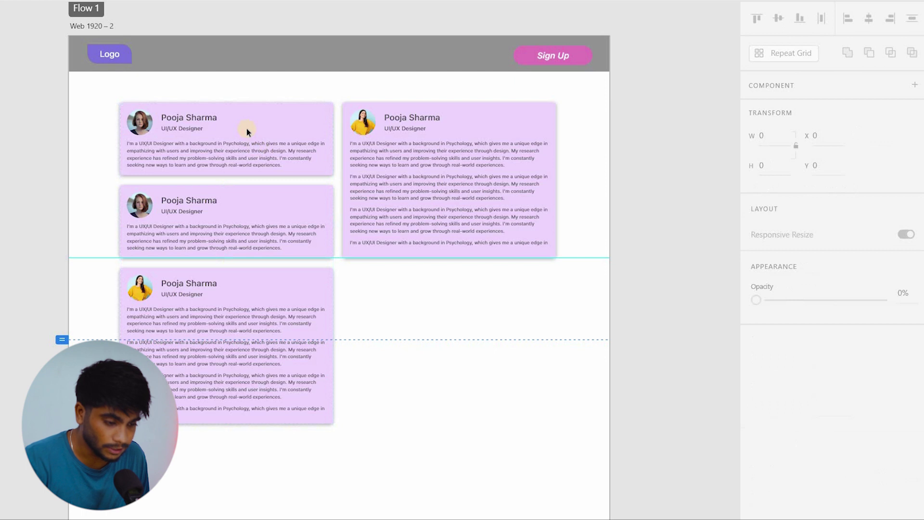
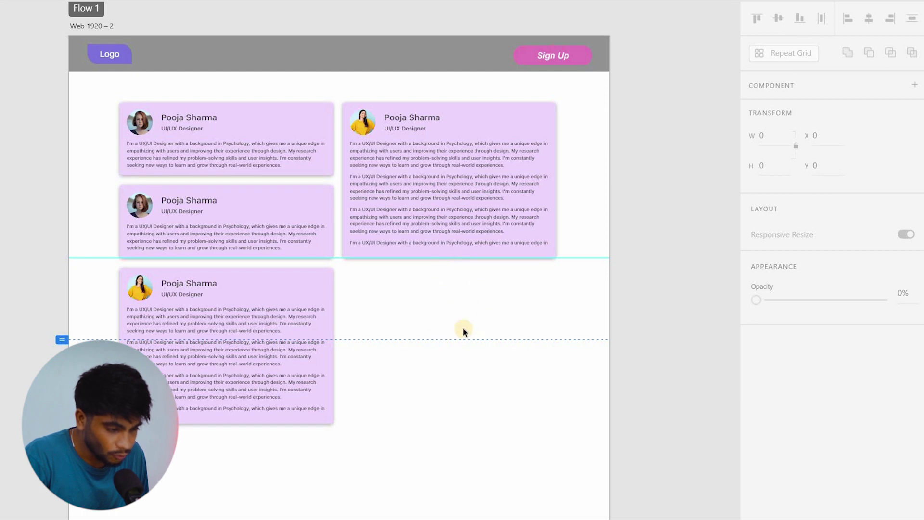
Duplicate the three-card column inside the horizontal stack and remove the separate tall card beyond the page edge.
scroll(311, 204, up, 2)
scroll(308, 165, down, 2)
click(200, 259)
click(200, 259)
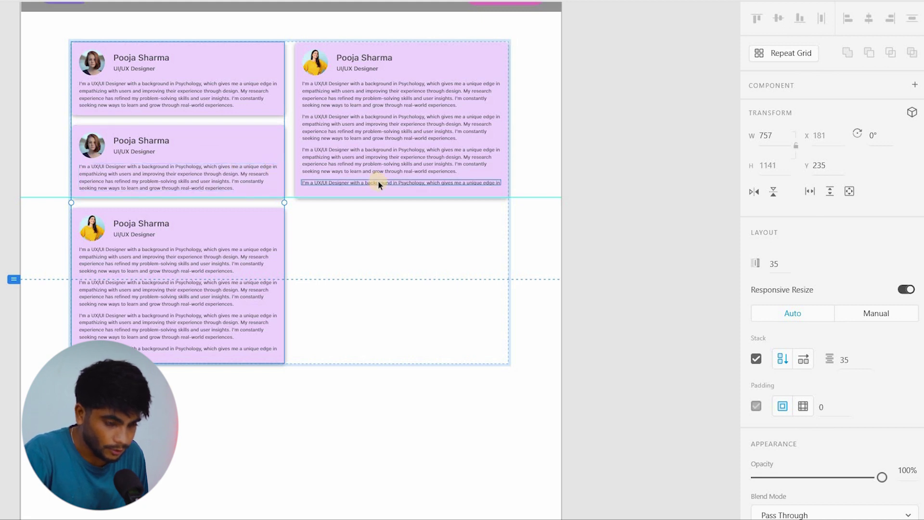
key(ctrl+d)
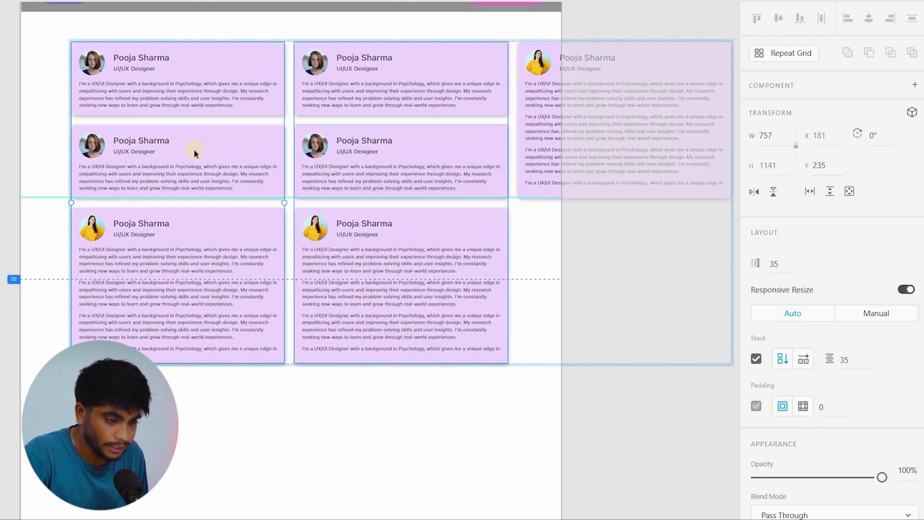
click(561, 128)
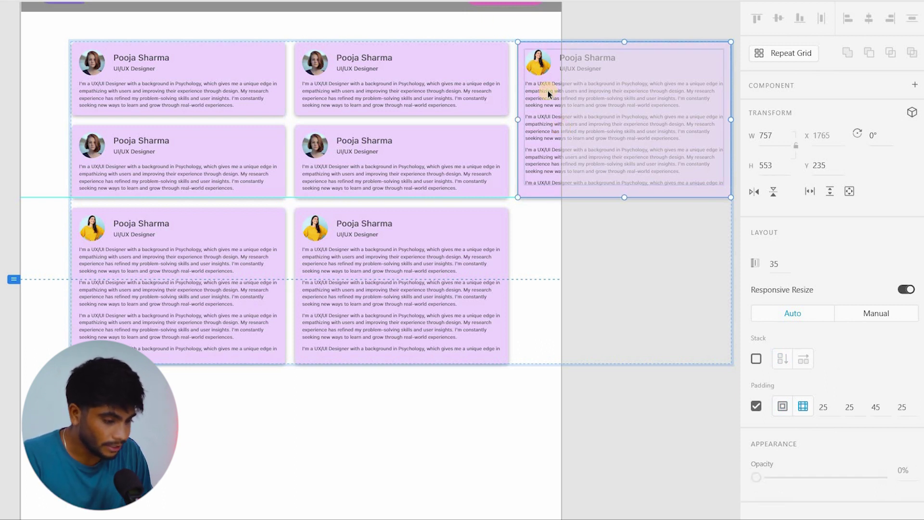
key(ctrl+z)
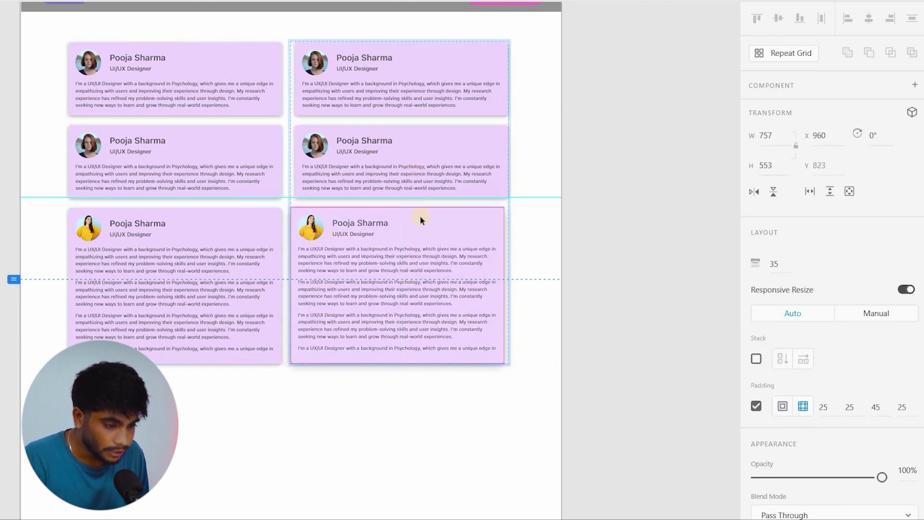
Move the tall card in the second column up to the middle position, between the two small cards.
drag(416, 237, 415, 149)
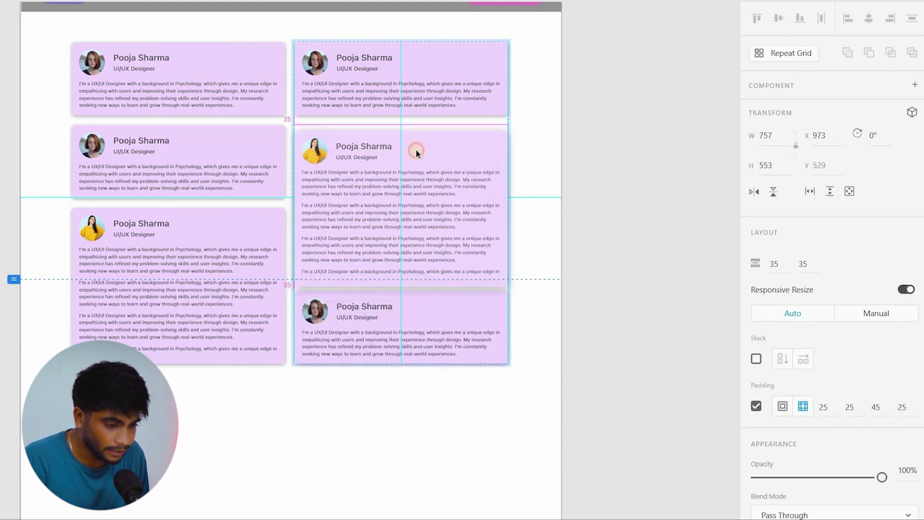
click(608, 220)
scroll(276, 166, up, 3)
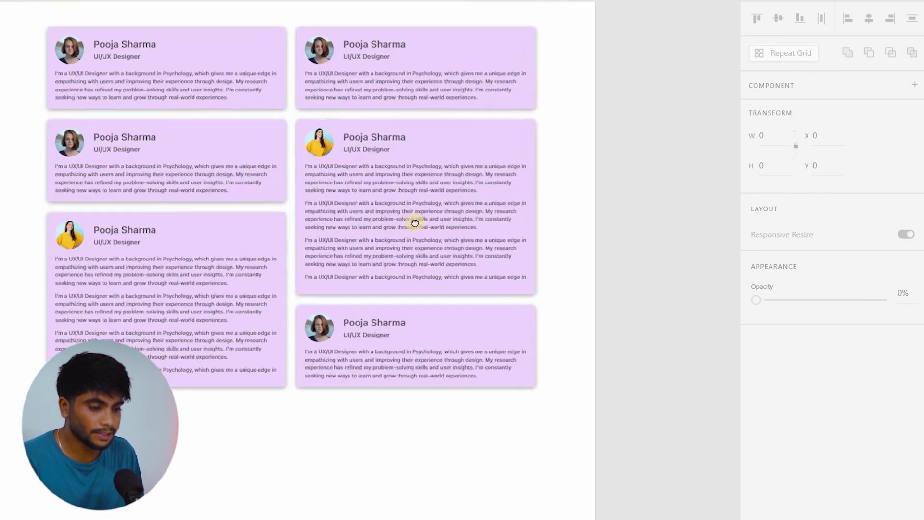
mouse_move(476, 253)
mouse_down()
mouse_move(463, 247)
mouse_move(444, 278)
mouse_move(469, 259)
mouse_up()
scroll(451, 231, down, 3)
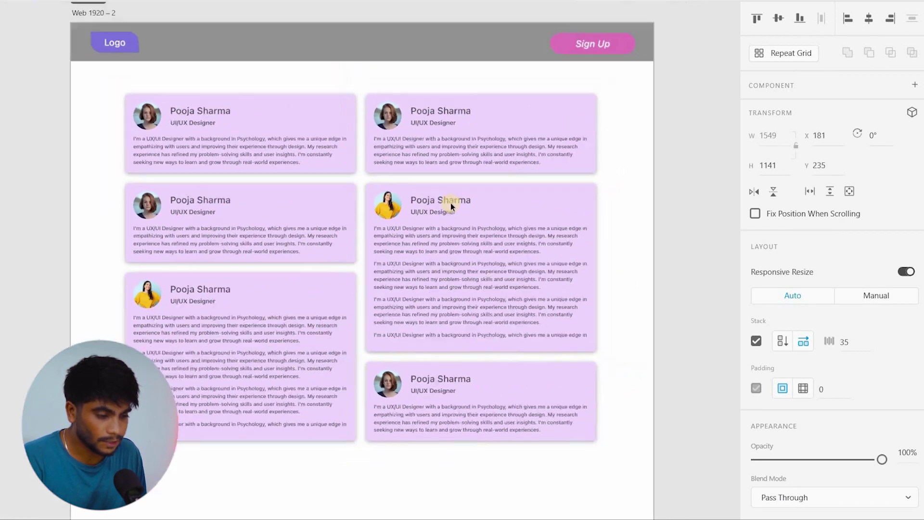
Duplicate the bio paragraph inside the top card of the second column.
scroll(428, 139, down, 2)
scroll(408, 162, up, 3)
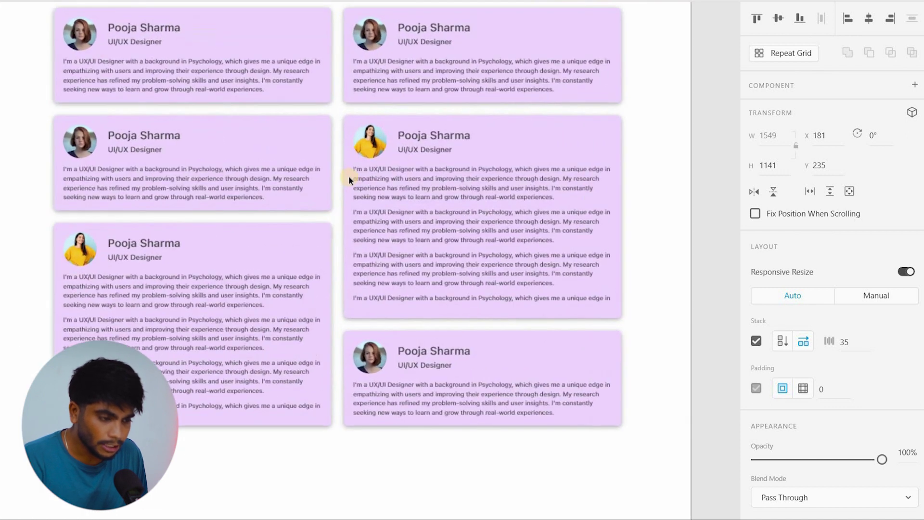
double_click(449, 77)
click(439, 137)
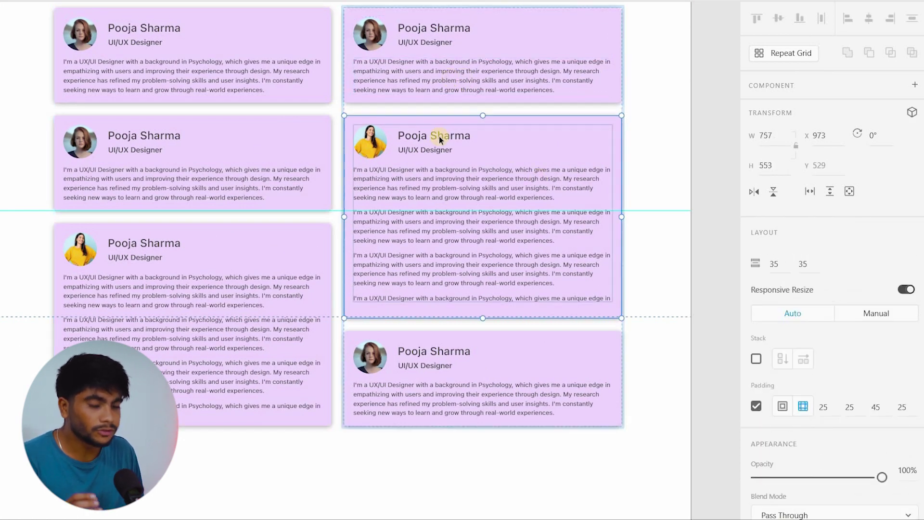
double_click(504, 69)
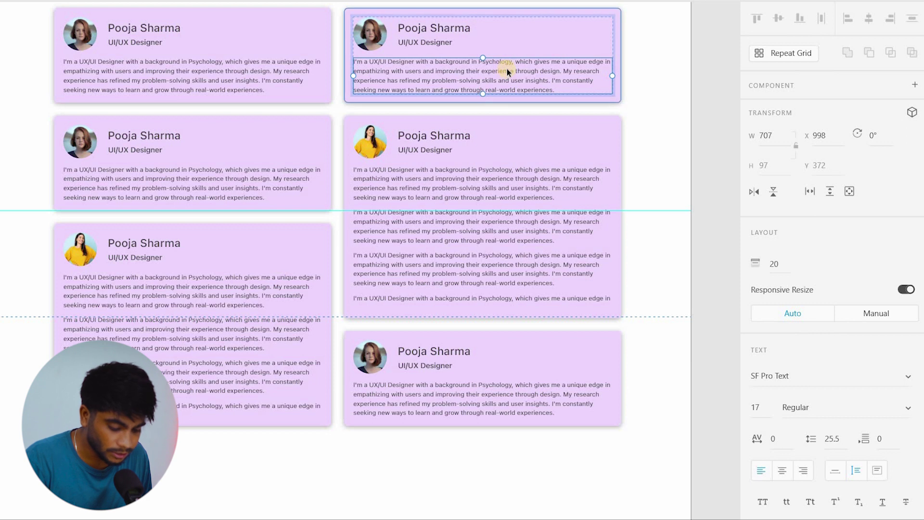
key(ctrl+d)
click(664, 163)
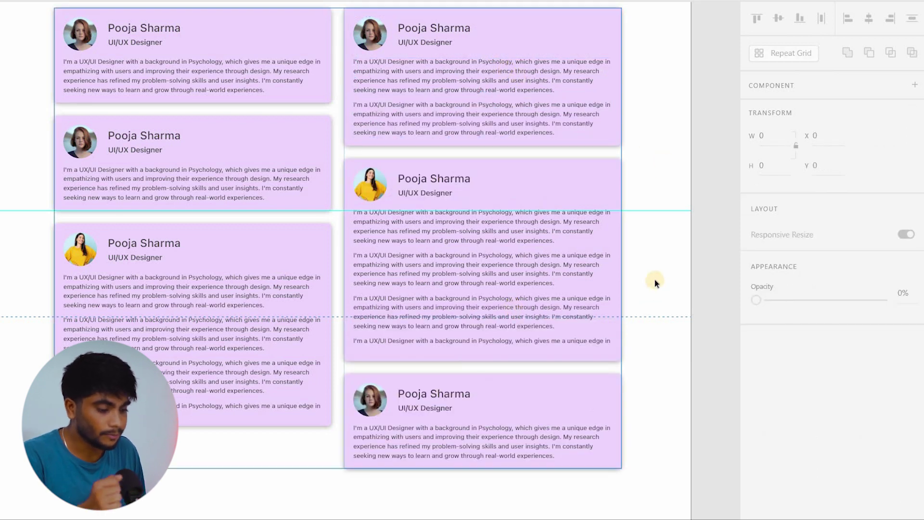
Duplicate the bio paragraph inside the middle card of the first column.
double_click(177, 180)
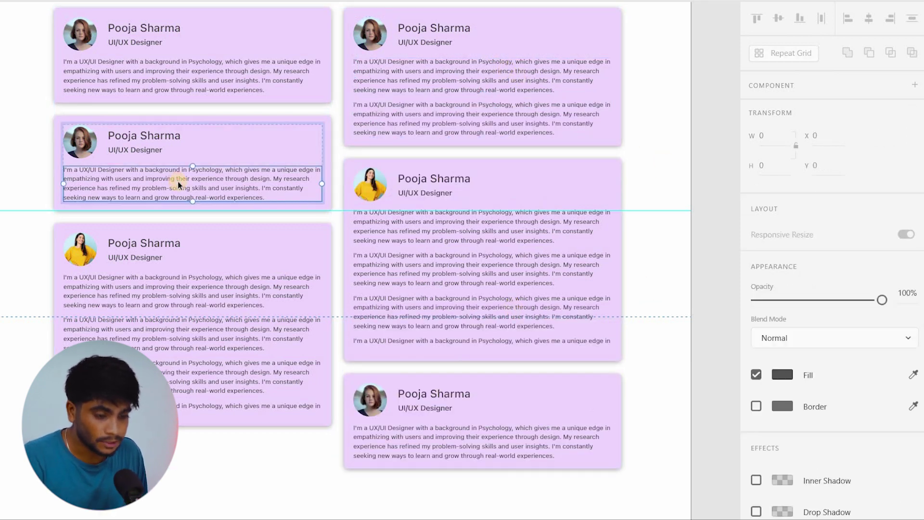
text(I'm a UX/UI Designer with a background in Psychology, which gives me a unique edge in empathizing with users and improving their experience through design. My research experience has refined my problem-solving skills and user insights. I'm constantly seeking new ways to learn and grow through real-world experiences.)
key(Escape)
key(Escape)
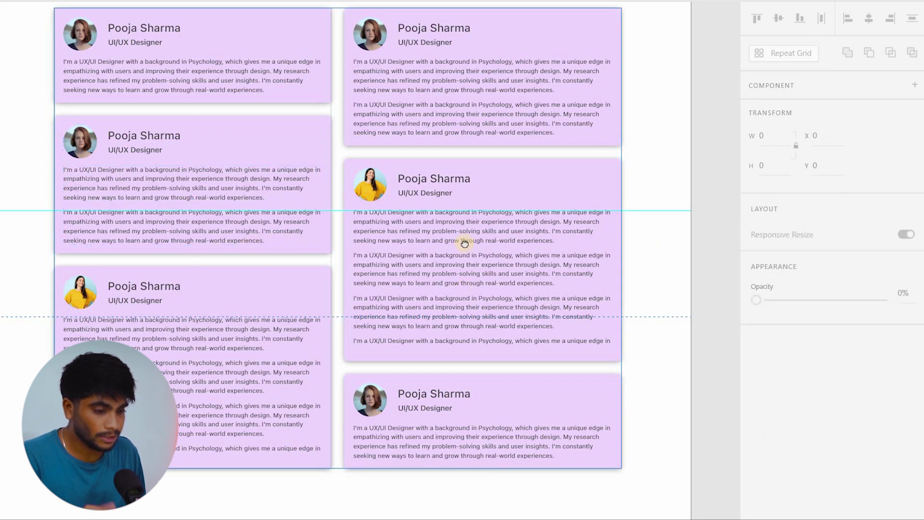
Try stretching the first column's tall card downward and undo the resize.
scroll(377, 412, down, 3)
double_click(302, 386)
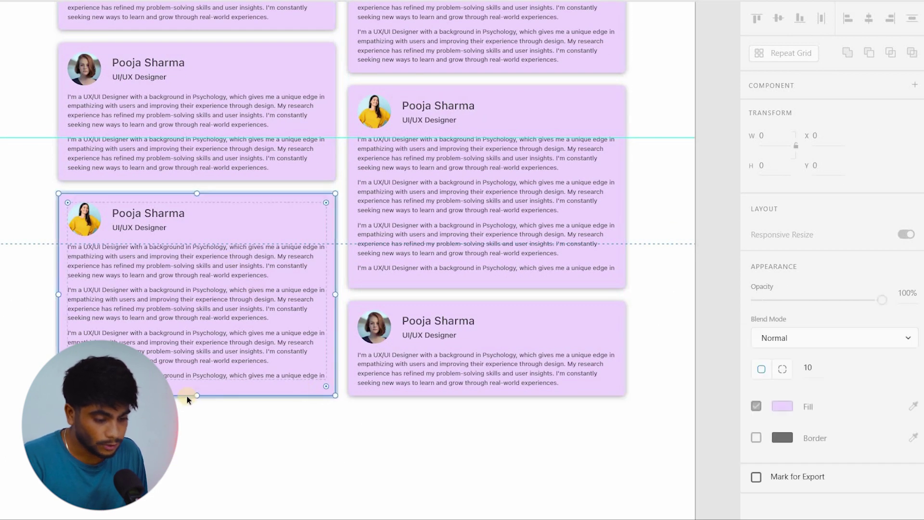
drag(196, 396, 197, 451)
key(ctrl+z)
key(Escape)
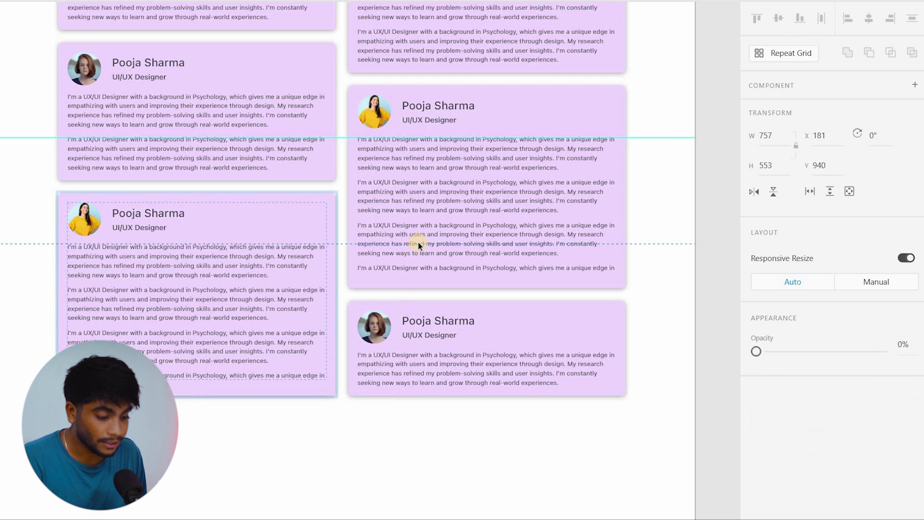
Duplicate the profile header in the second column's top card and place the copy between the two bio paragraphs.
scroll(432, 276, down, 4)
scroll(423, 233, down, 1)
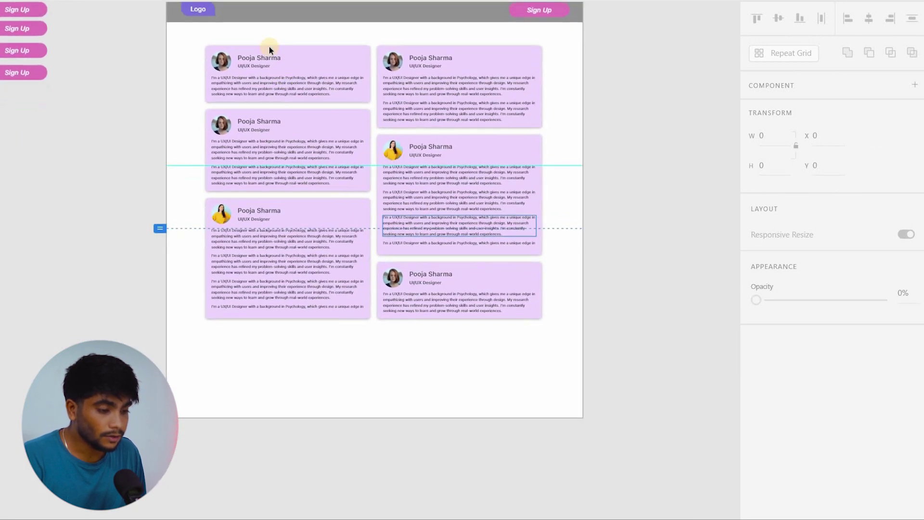
scroll(304, 157, up, 2)
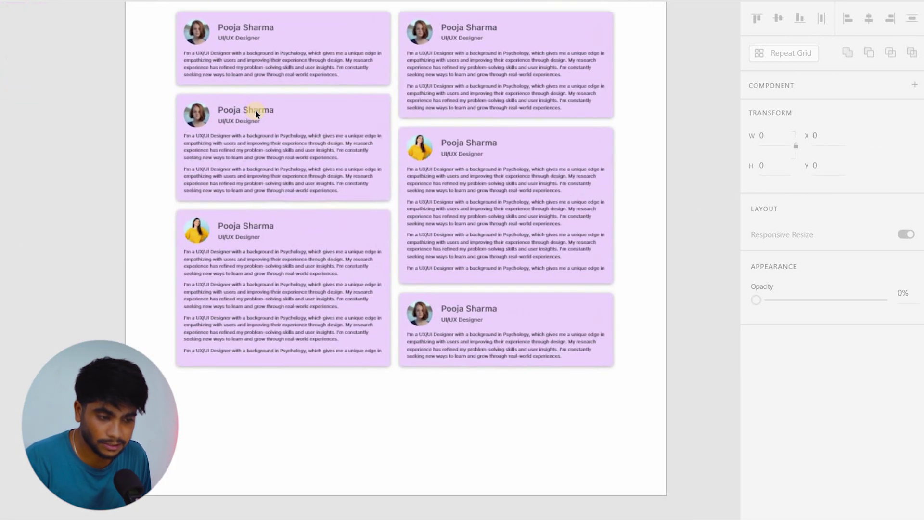
scroll(258, 117, up, 2)
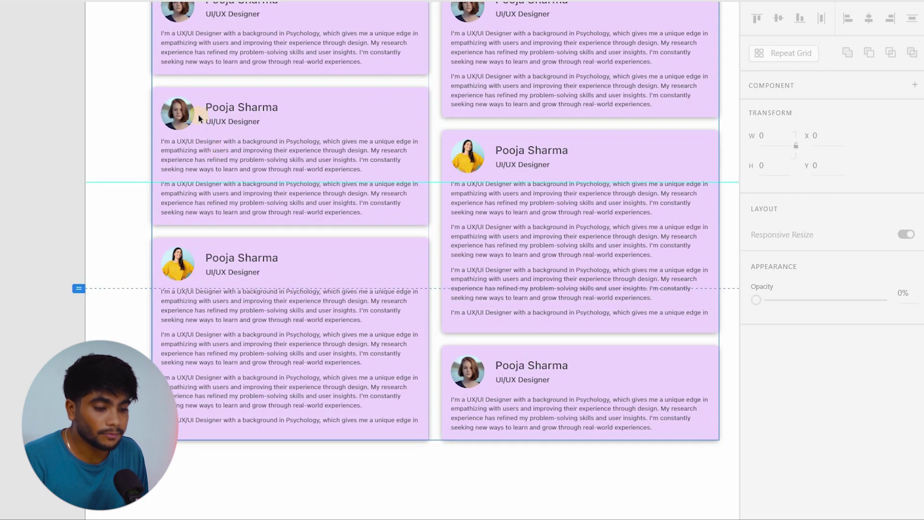
scroll(440, 273, right, 5)
scroll(439, 272, up, 4)
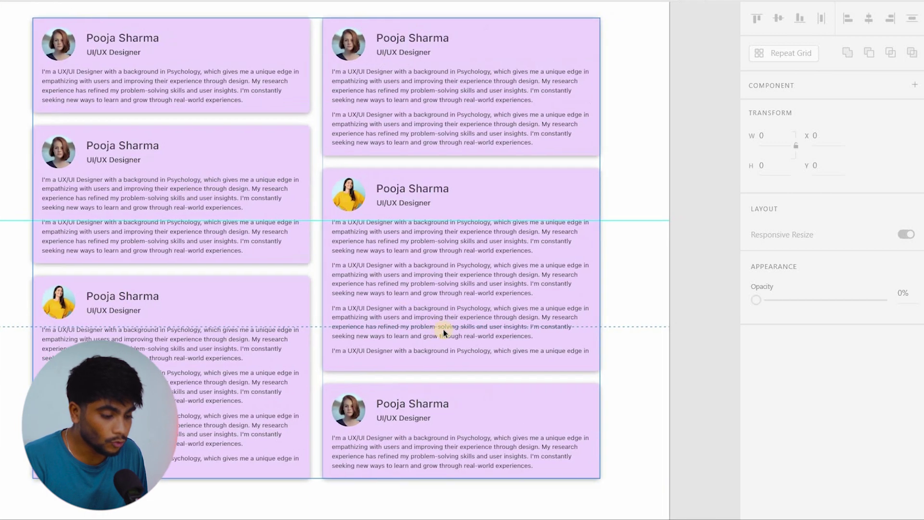
click(402, 97)
double_click(402, 97)
double_click(402, 97)
double_click(425, 109)
drag(414, 143, 413, 216)
scroll(500, 91, down, 2)
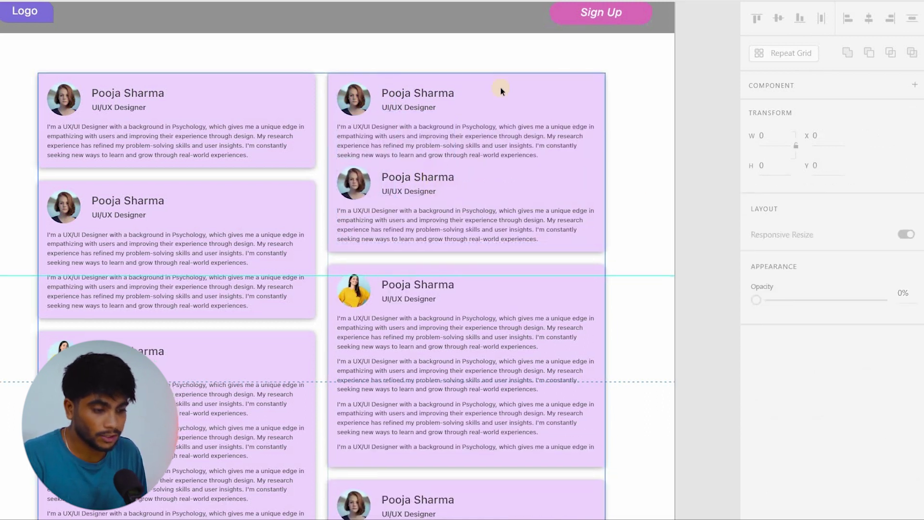
Align the copied profile header to the right edge of the card's content, at X 1385.
click(340, 138)
double_click(339, 138)
double_click(340, 138)
double_click(347, 138)
double_click(359, 139)
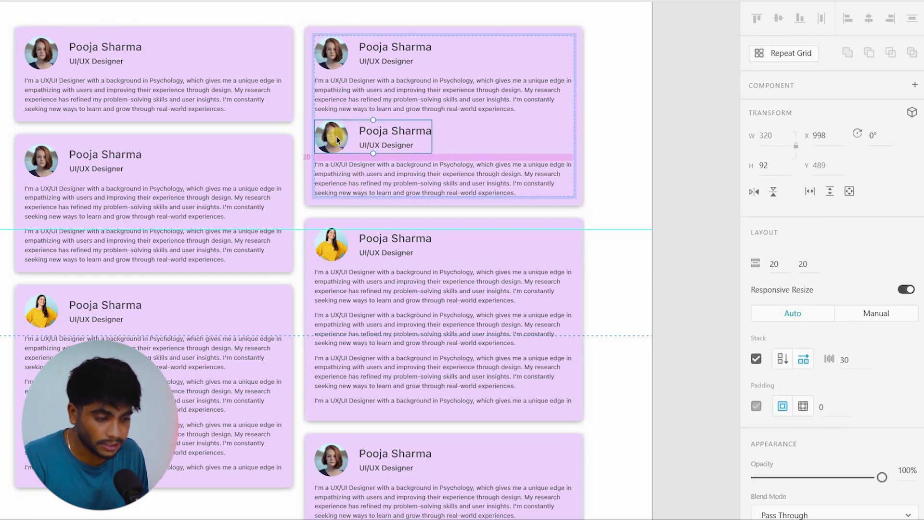
shift+click(349, 176)
click(888, 19)
click(546, 208)
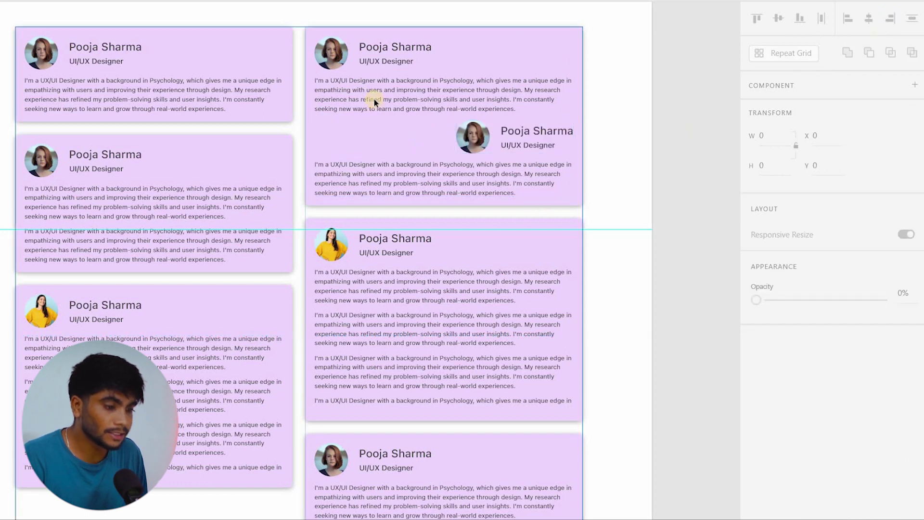
Reorder the copied header's horizontal stack so the avatar sits to the right of the name and job title.
double_click(526, 129)
double_click(528, 129)
double_click(528, 129)
scroll(532, 132, up, 1)
scroll(532, 131, up, 1)
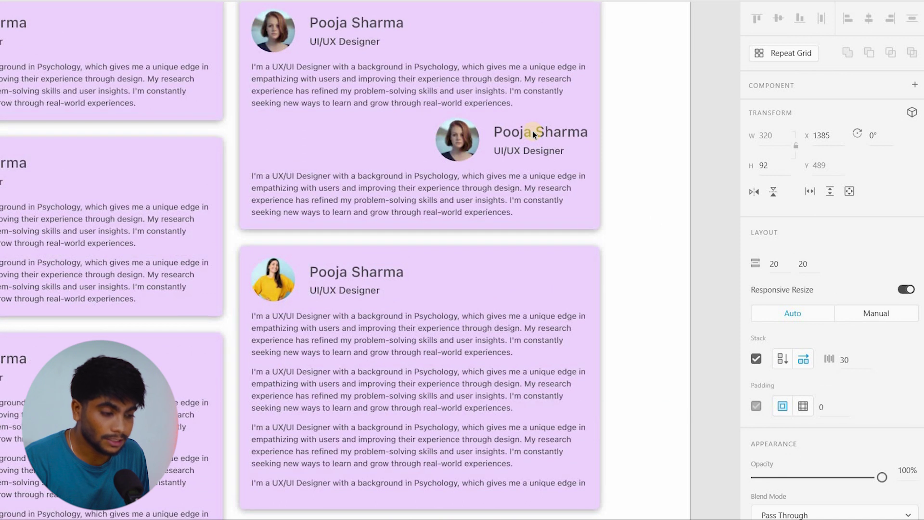
double_click(476, 147)
drag(459, 143, 567, 140)
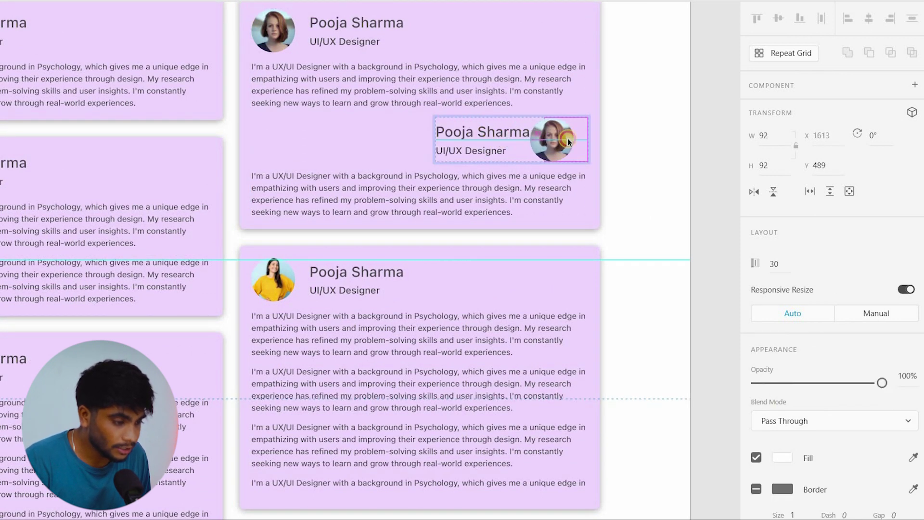
Right-align the name and job title within the copied header's text stack.
click(501, 163)
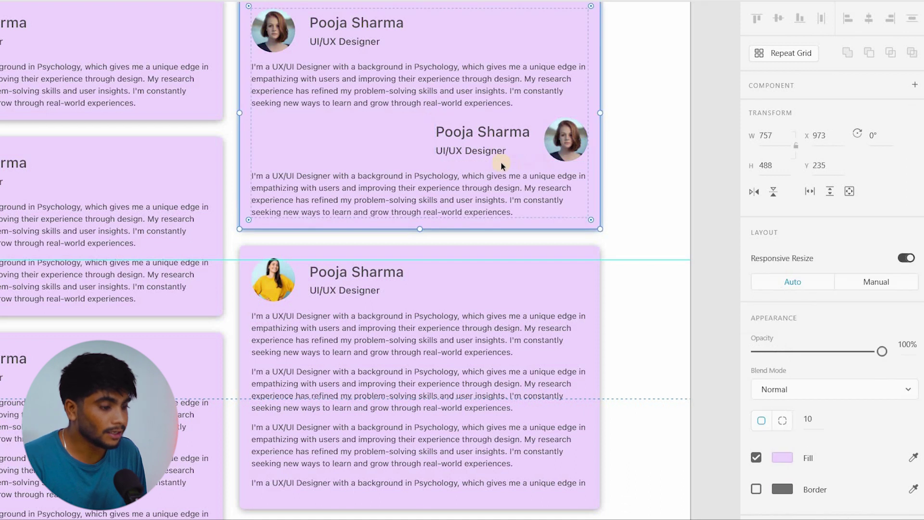
double_click(478, 139)
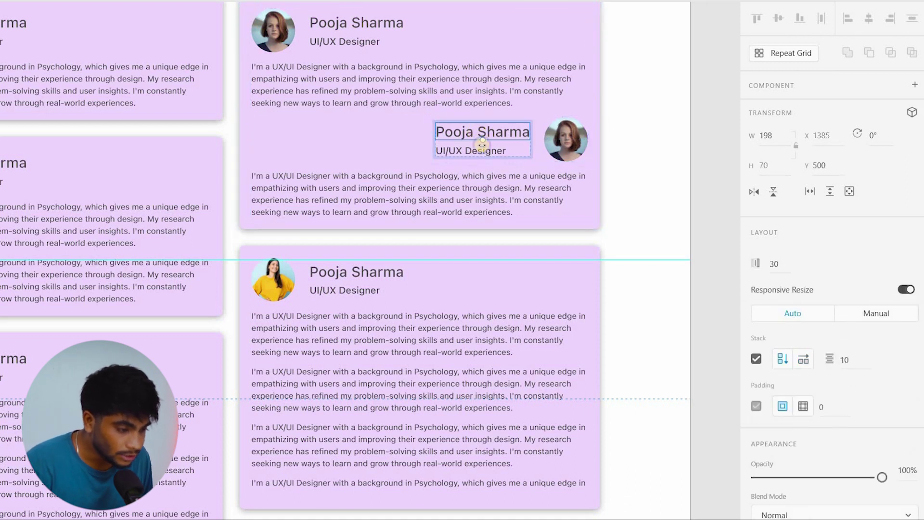
shift+click(482, 152)
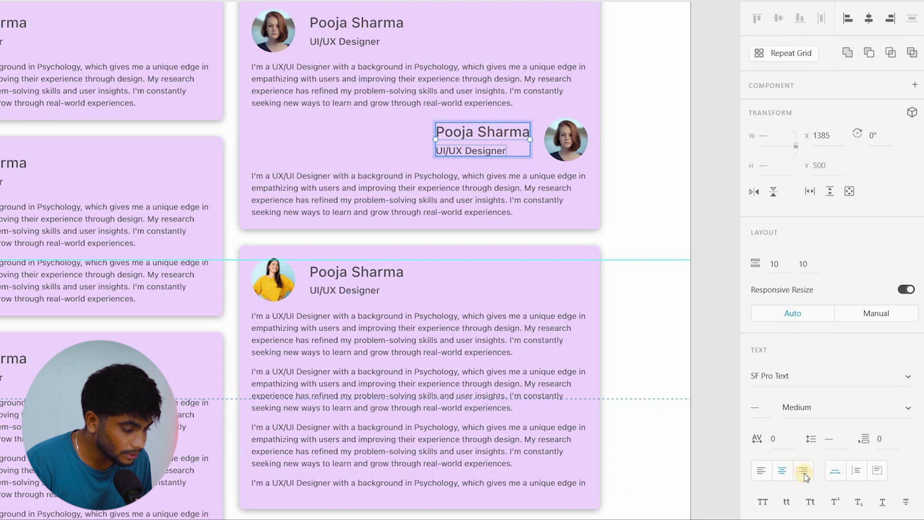
click(482, 151)
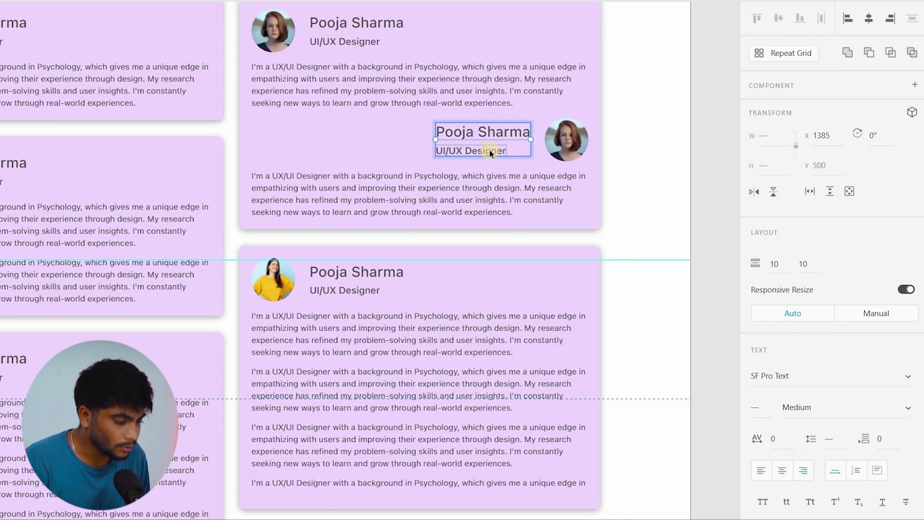
click(893, 19)
key(Escape)
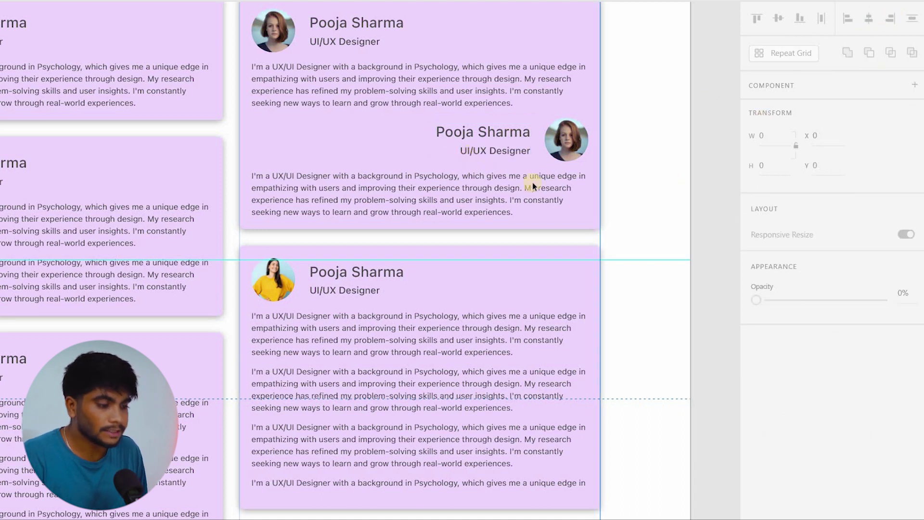
Try right-aligning the lower bio paragraph in the second column's top card, and restore its left alignment.
scroll(568, 176, down, 3)
scroll(554, 159, down, 2)
scroll(461, 144, up, 5)
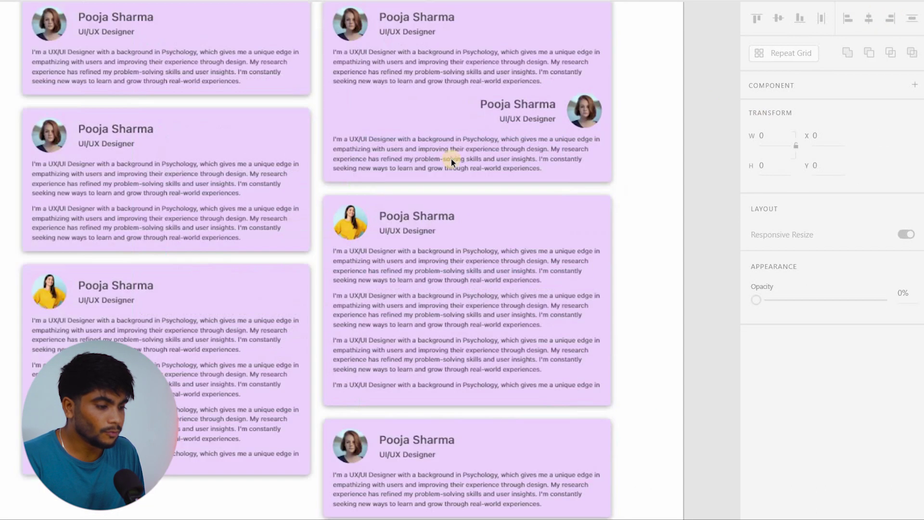
click(453, 160)
click(802, 470)
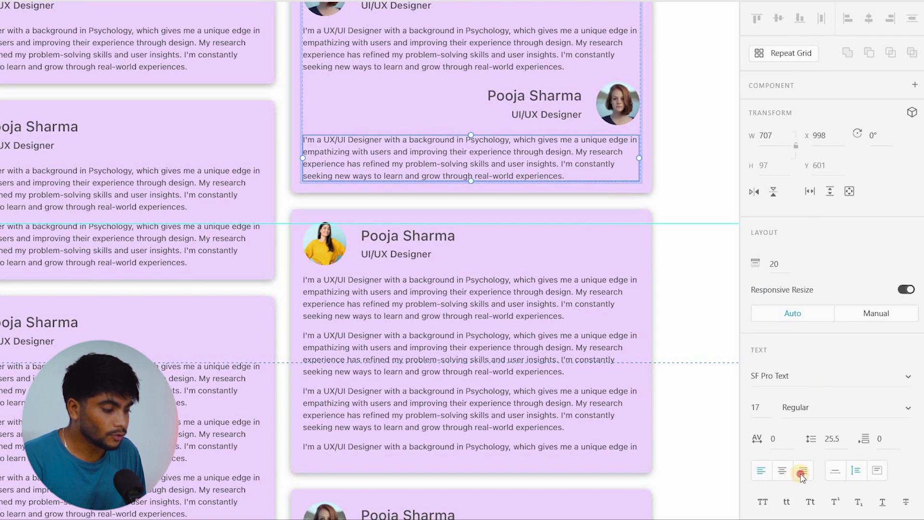
scroll(624, 215, down, 4)
click(761, 471)
click(617, 224)
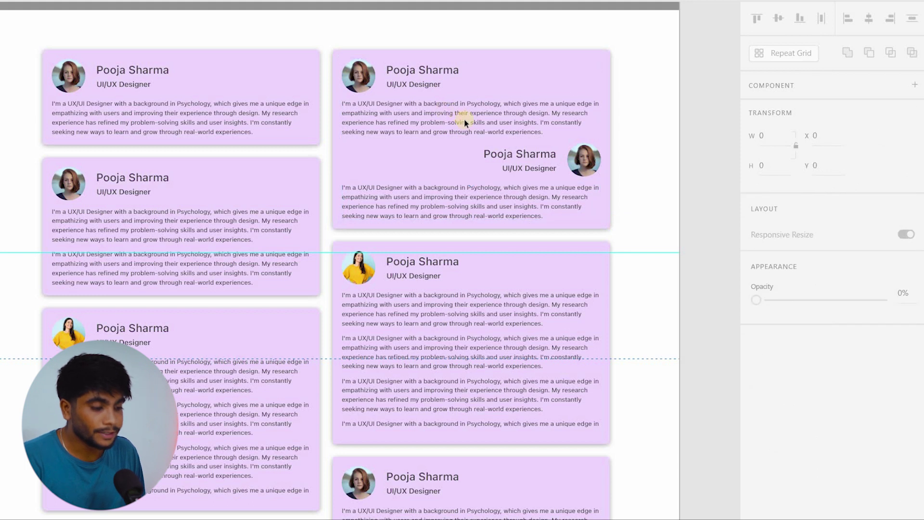
Narrow the lower bio paragraph from its left edge to about 313 wide, beneath the right-aligned header.
scroll(466, 123, up, 3)
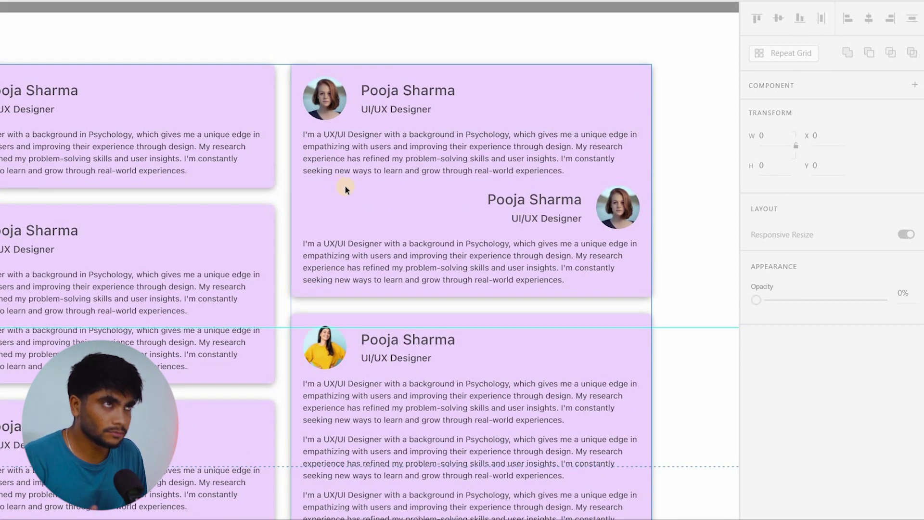
double_click(380, 161)
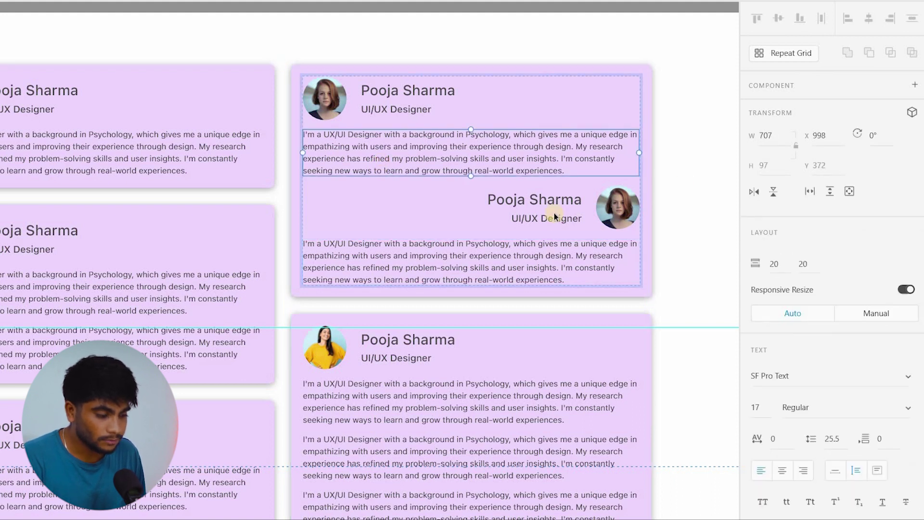
click(515, 204)
click(425, 262)
scroll(438, 233, down, 3)
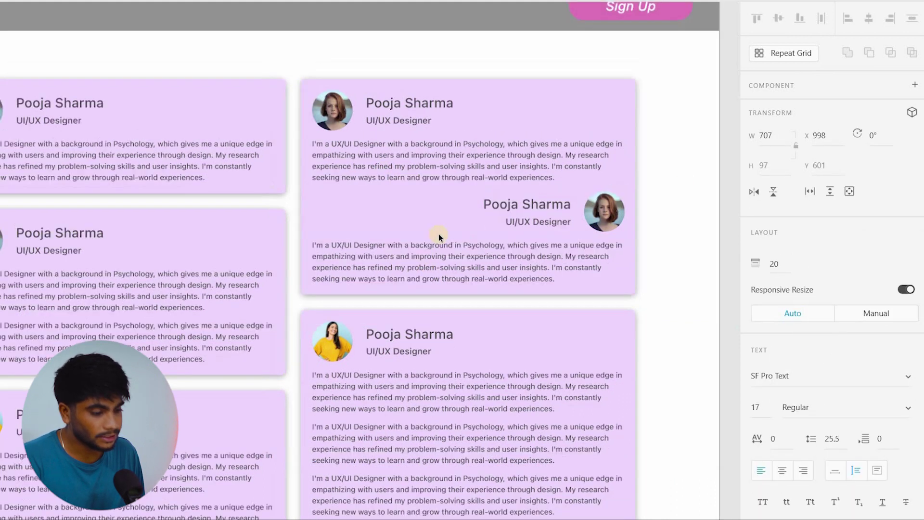
drag(345, 234, 489, 227)
click(568, 233)
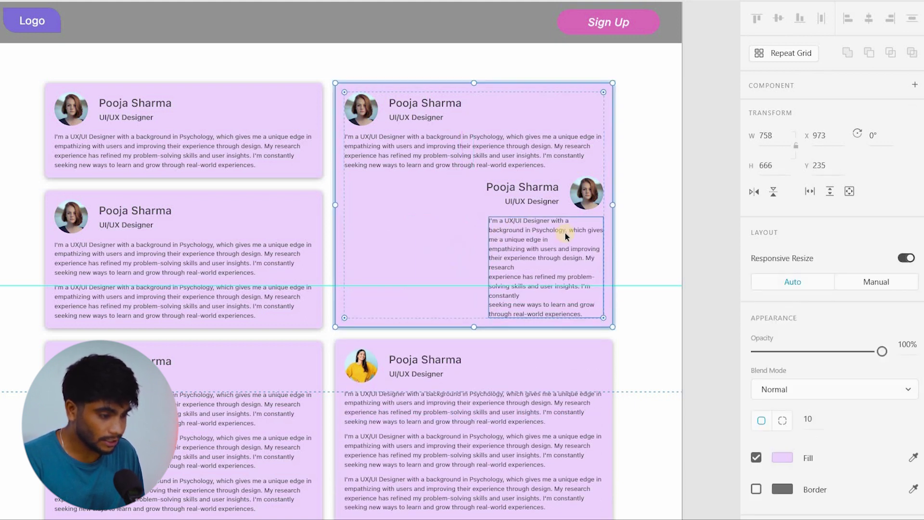
Try duplicating the right-aligned header and narrow bio together into the empty space beside them, and undo the attempt.
scroll(568, 233, up, 2)
double_click(597, 179)
double_click(595, 180)
shift+click(562, 252)
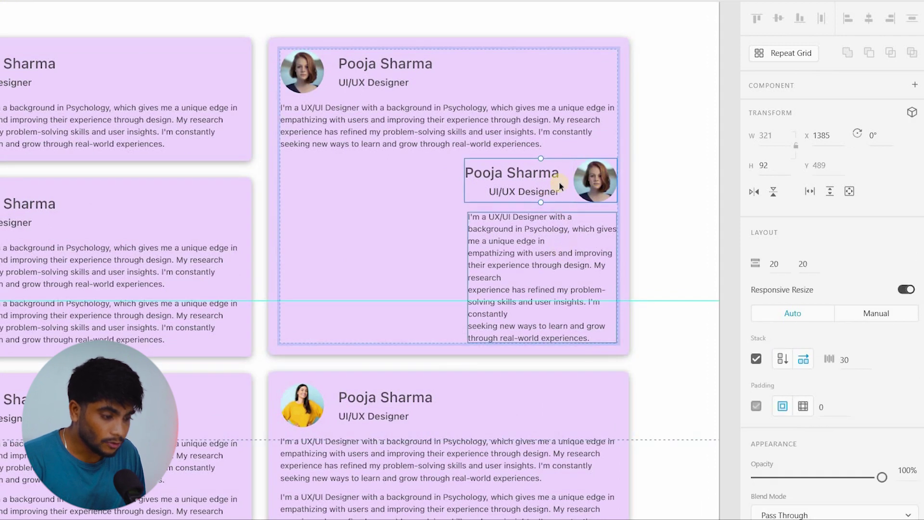
alt+drag(595, 181, 430, 205)
scroll(515, 221, down, 2)
key(ctrl+z)
key(ctrl+z)
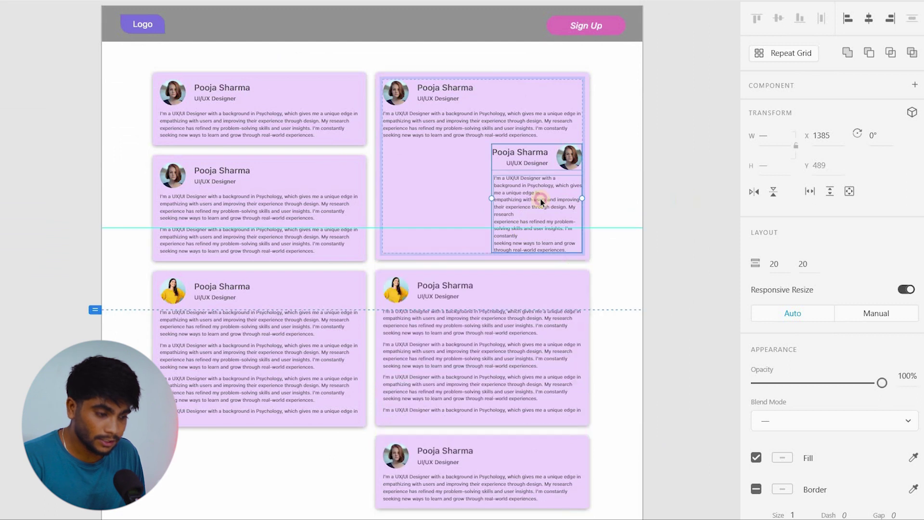
Widen the narrow bio paragraph to 320 so its left edge lines up with the header above at X 1385.
scroll(518, 131, up, 5)
click(518, 130)
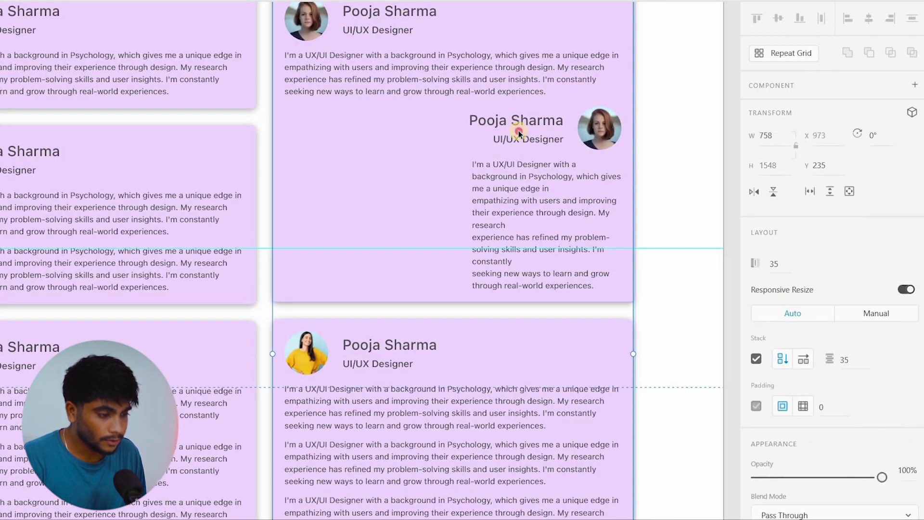
double_click(518, 122)
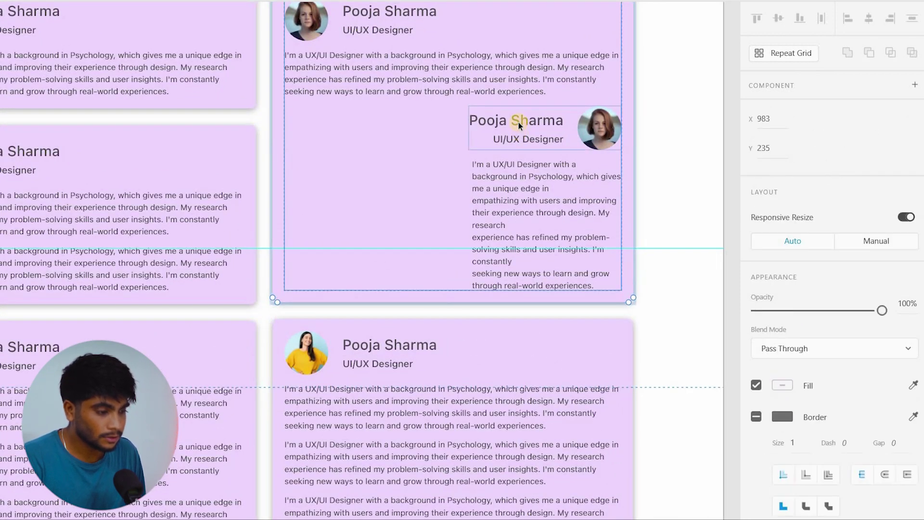
click(518, 122)
scroll(457, 107, up, 3)
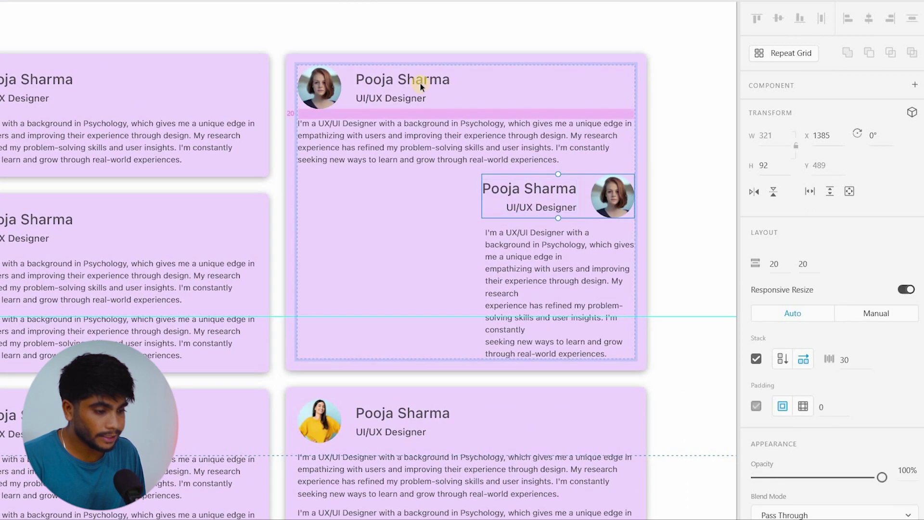
click(525, 276)
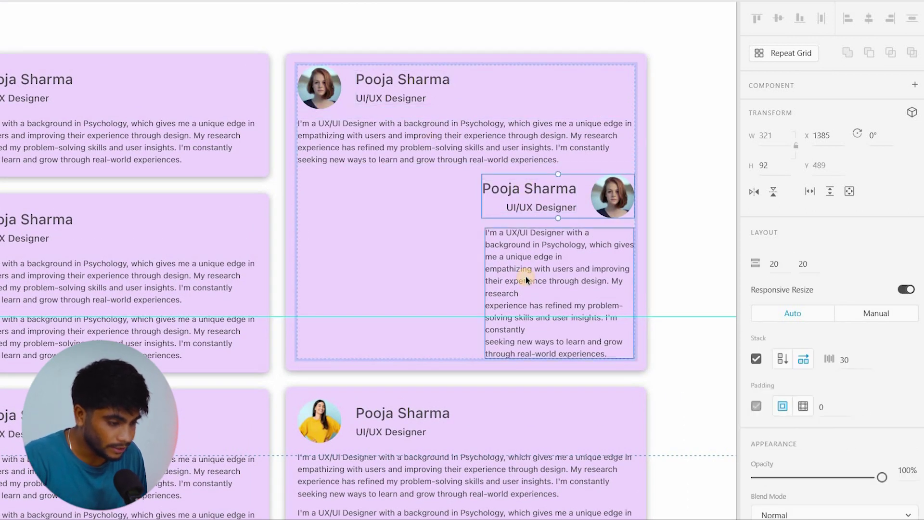
click(530, 195)
click(394, 82)
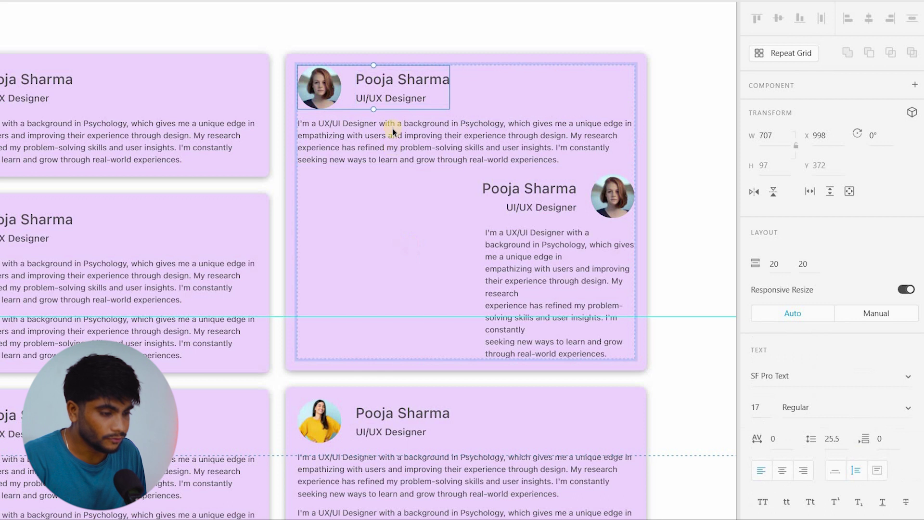
click(537, 196)
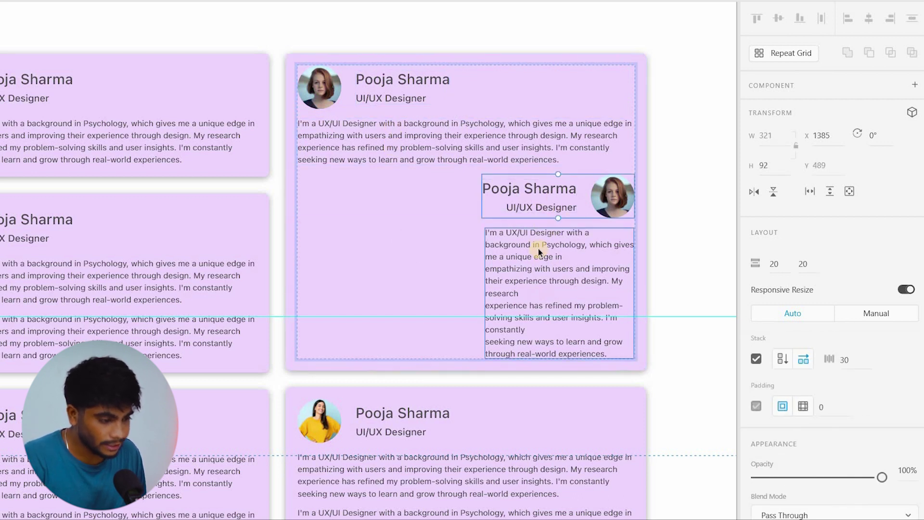
click(506, 251)
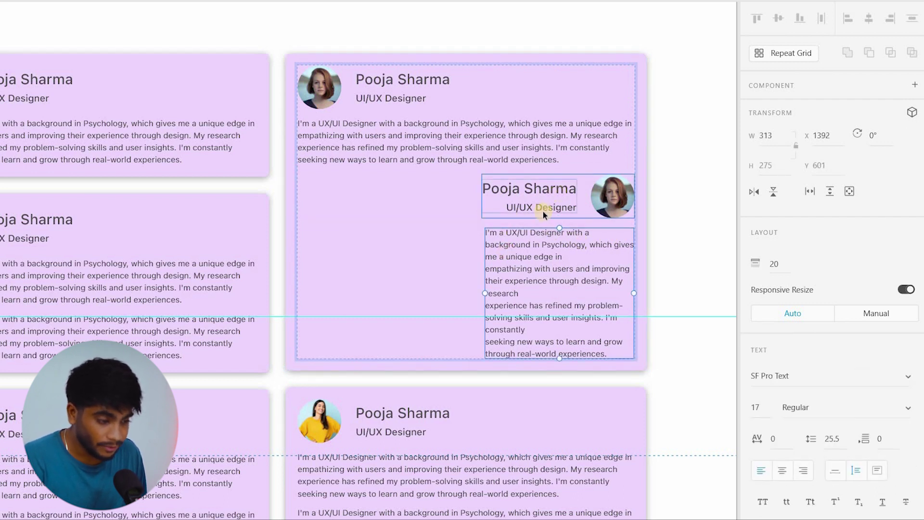
drag(487, 280, 482, 280)
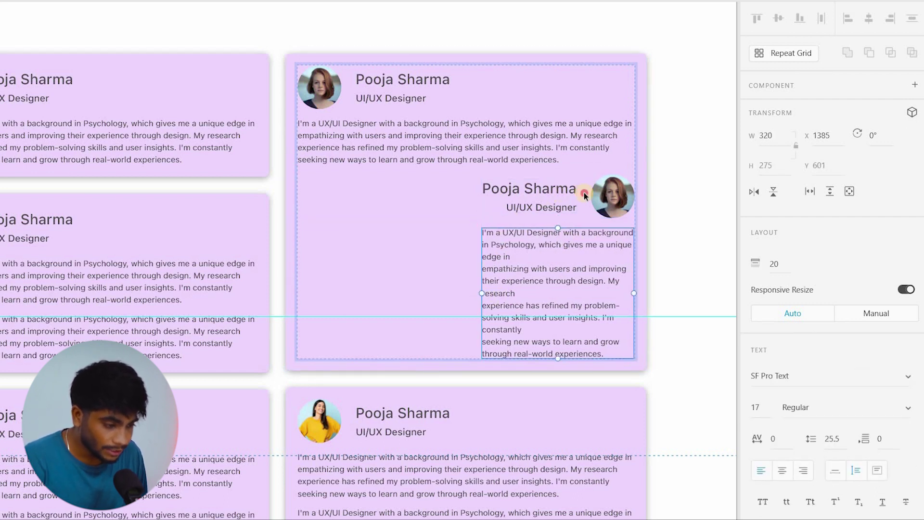
Group the right-aligned header with the narrow bio paragraph beneath it.
click(584, 192)
double_click(547, 192)
shift+click(573, 247)
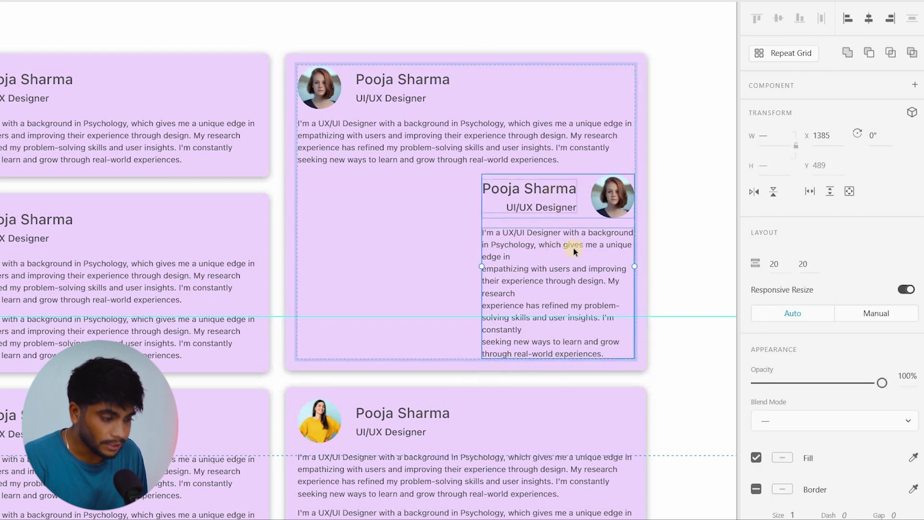
key(ctrl+g)
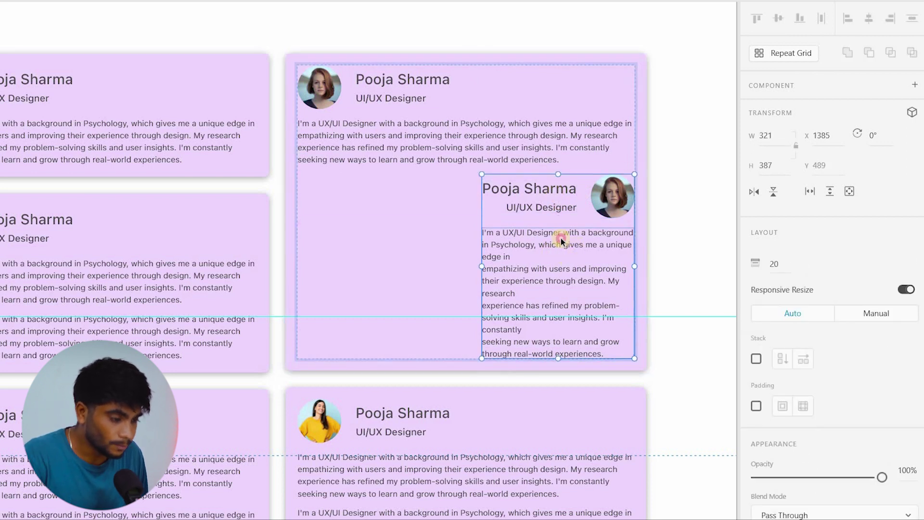
Duplicate the grouped header and bio directly below the original, and group both copies together.
drag(588, 235, 531, 388)
shift+click(537, 235)
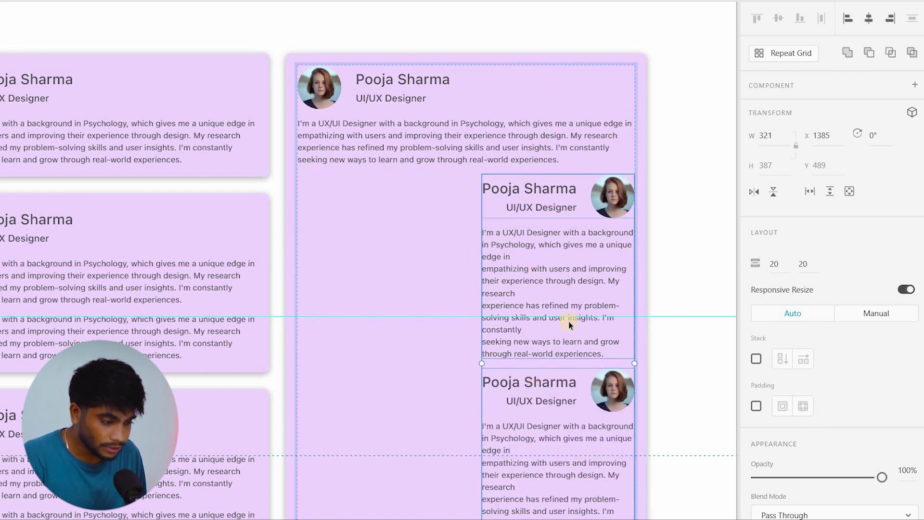
key(ctrl+g)
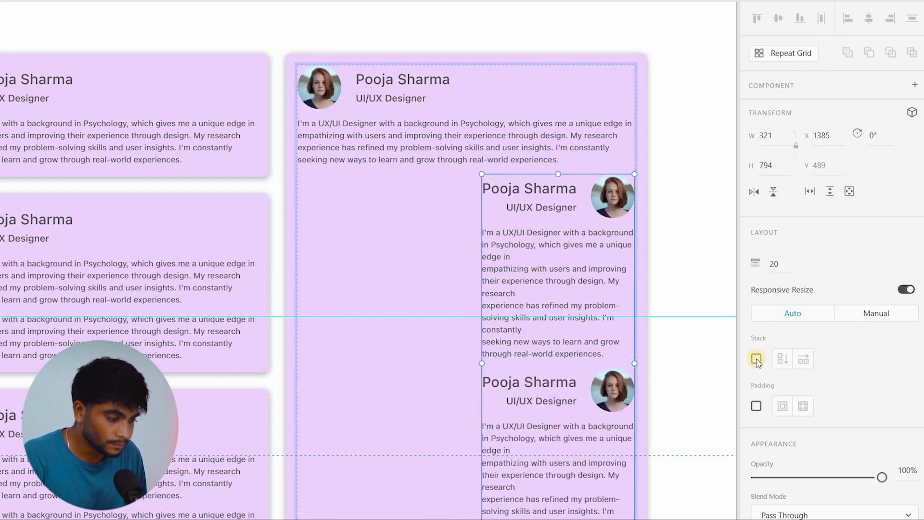
Turn the new group into a horizontal stack and move it to the left edge of the card's content, at X 998.
click(760, 358)
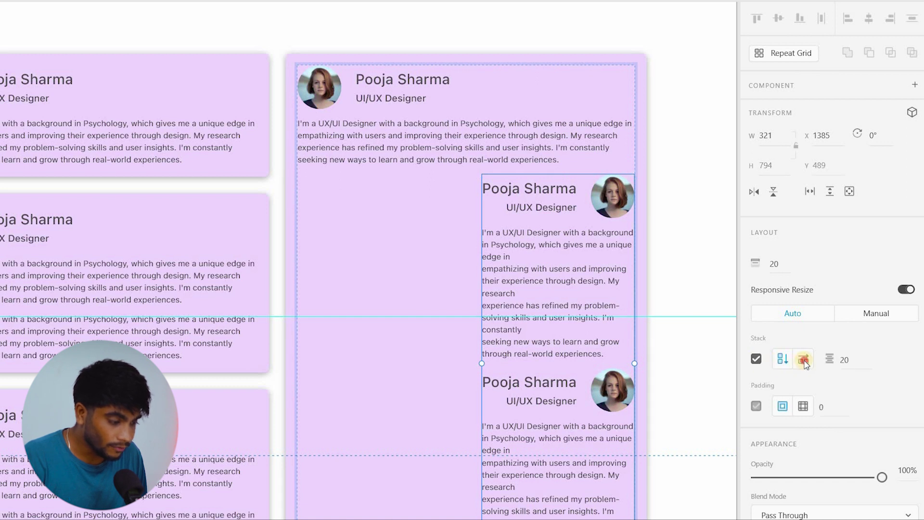
click(803, 360)
drag(553, 199, 372, 182)
click(620, 239)
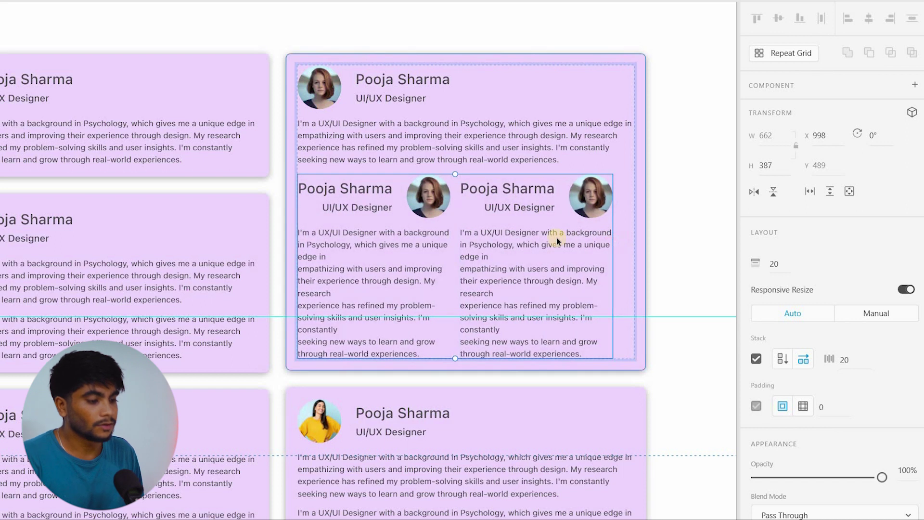
Set the spacing between the two side-by-side profile blocks in the horizontal stack to 64.
double_click(553, 235)
double_click(533, 244)
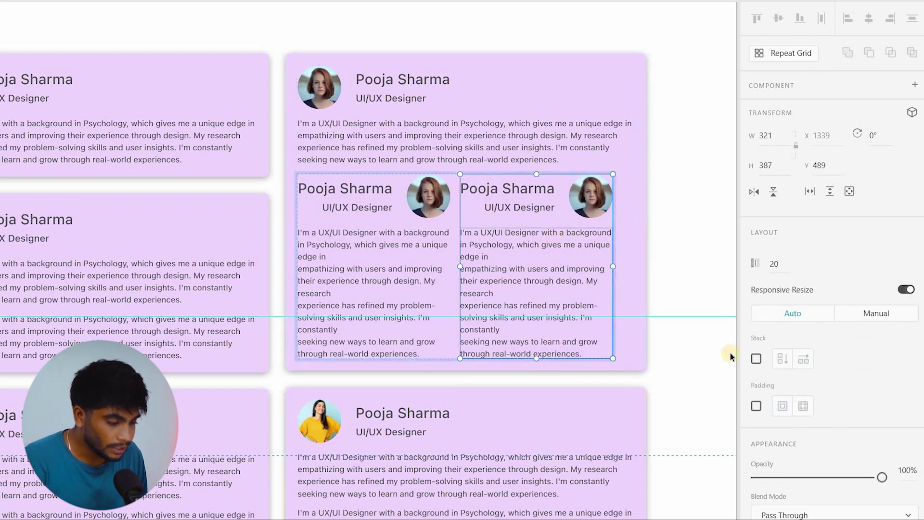
click(495, 236)
double_click(495, 236)
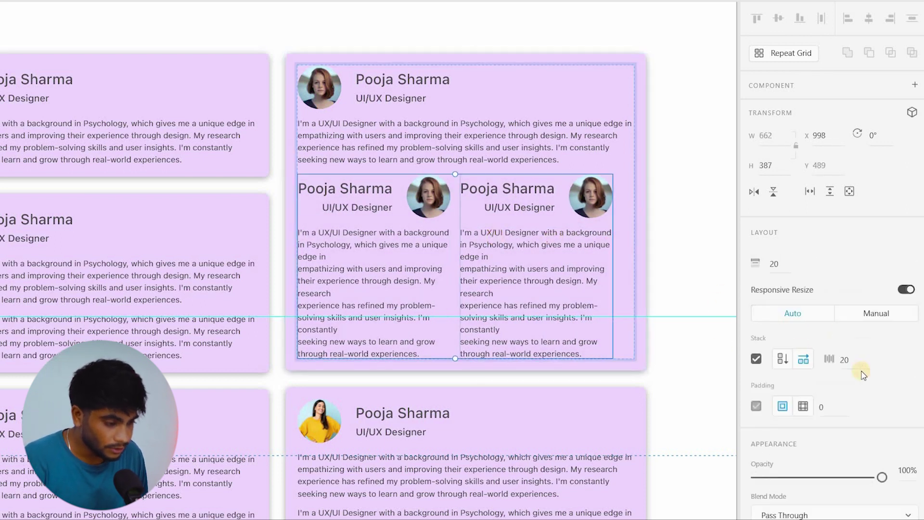
click(846, 359)
key(shift+Up)
key(shift+Up)
key(shift+Up)
key(shift+Up)
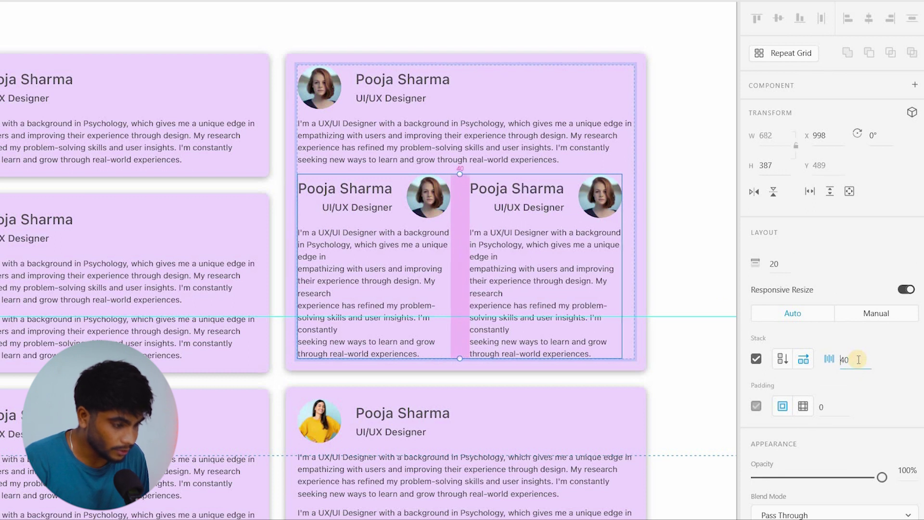
key(Up)
key(Up)
key(Up)
key(Up)
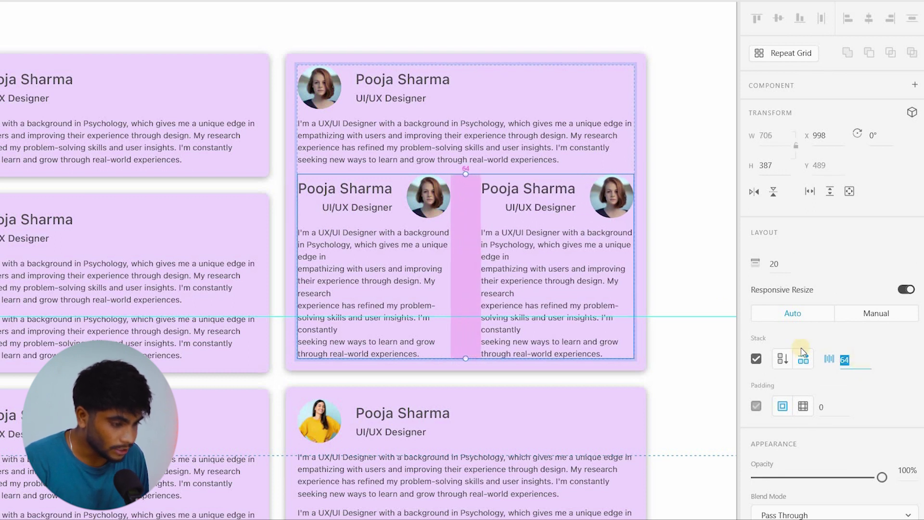
key(Escape)
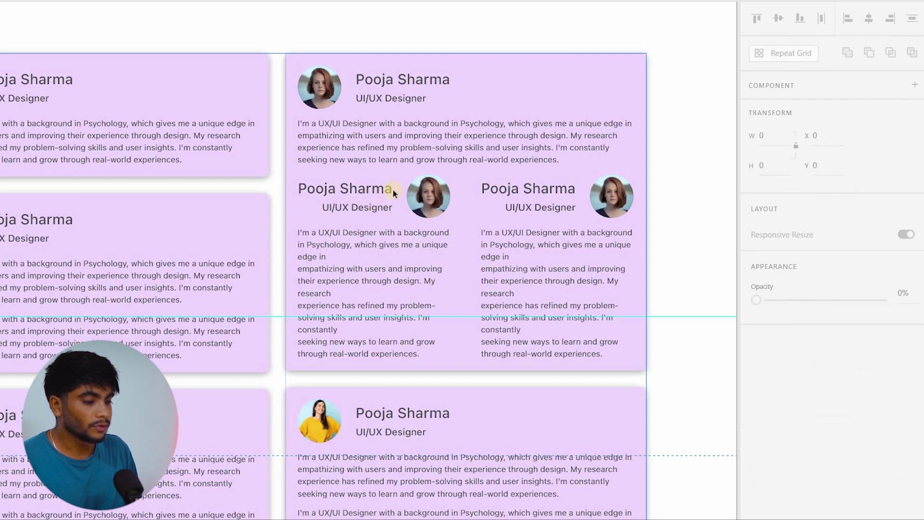
Try moving the avatar before the name and job title in the left profile block, and undo the move.
click(426, 193)
click(426, 193)
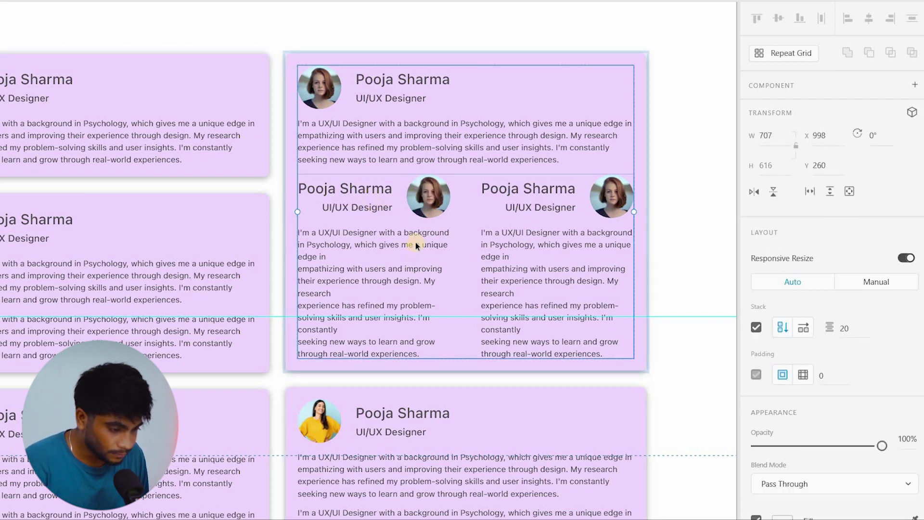
drag(428, 195, 336, 192)
click(465, 238)
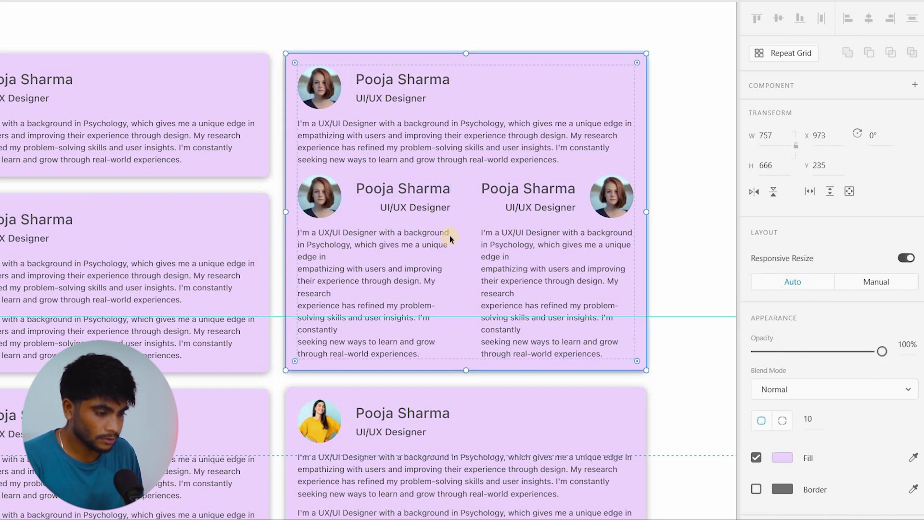
key(ctrl+z)
Select the left profile block's bio paragraph and examine its Auto Width text sizing option.
click(337, 263)
scroll(337, 264, up, 2)
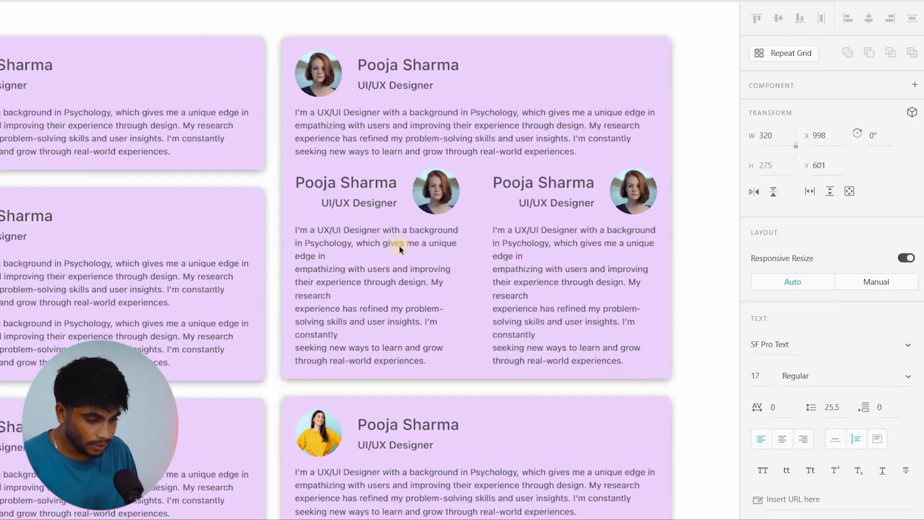
click(357, 242)
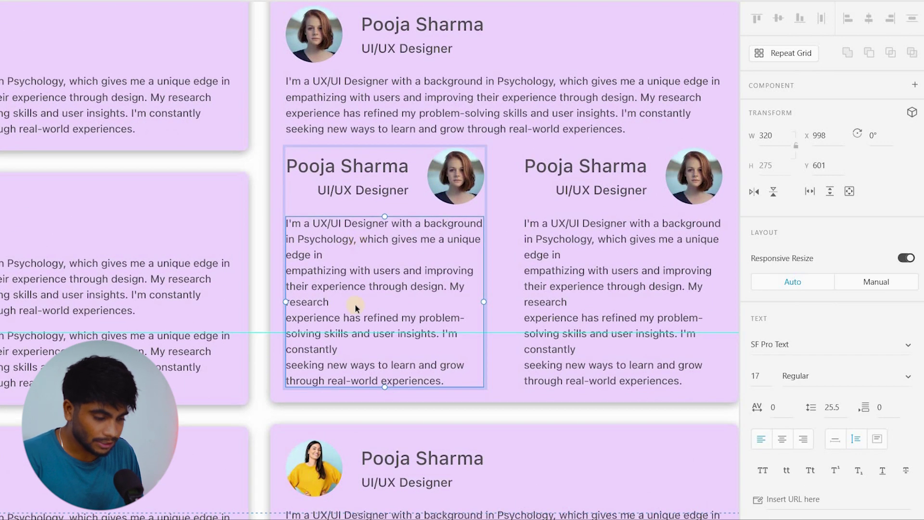
click(835, 439)
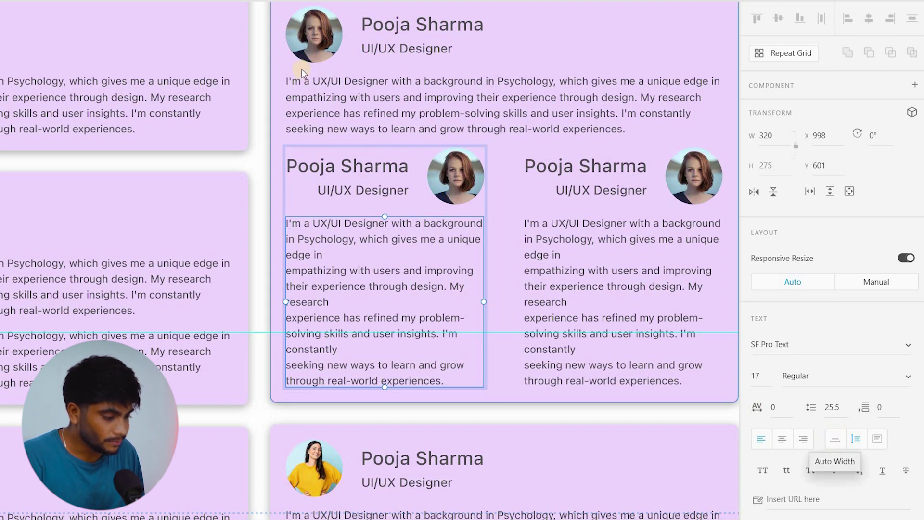
Replace the left profile block's bio paragraph with the continuous UX/UI designer bio copied from the web search result.
key(alt+Tab)
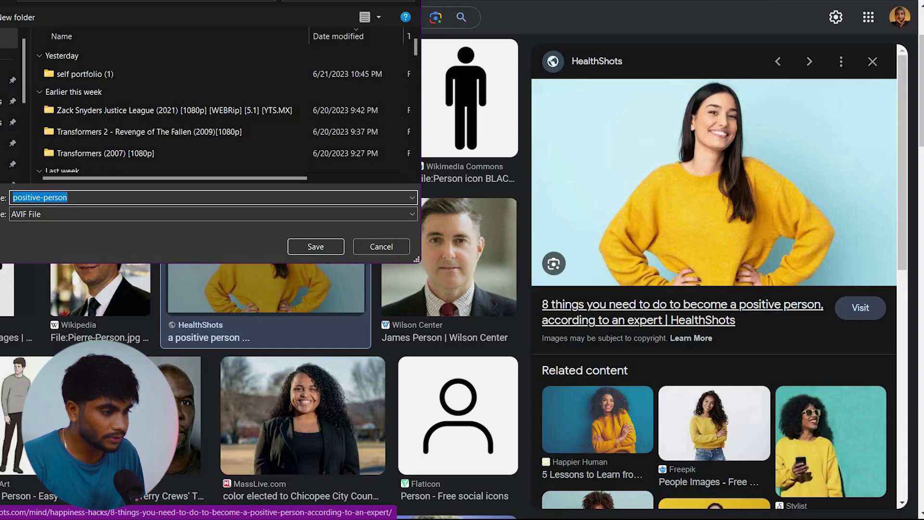
key(Escape)
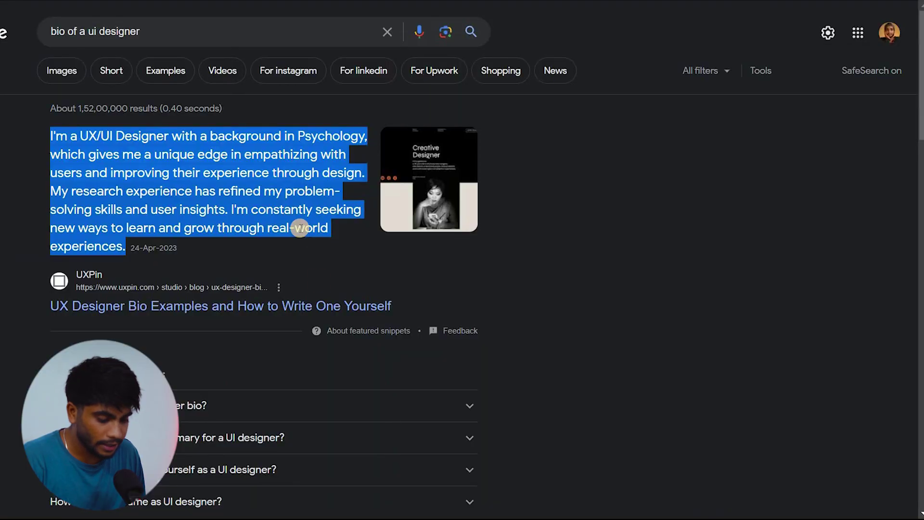
key(alt+Tab)
key(ctrl+a)
text(I'm a UX/UI Designer with a background in Psychology, which gives me a unique edge in empathizing with users and improving their experience through design. My research experience has refined my problem-solving skills and user insights. I'm constantly seeking new ways to learn and grow through real-world experiences.)
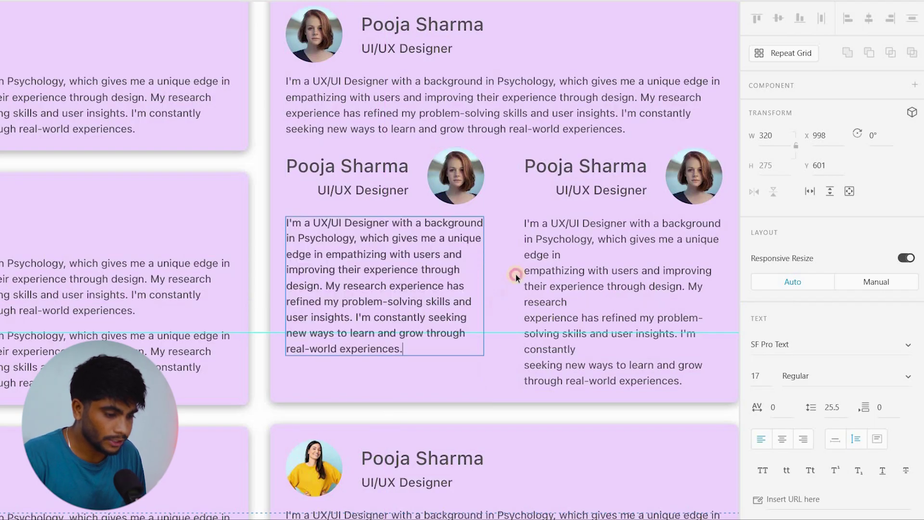
click(510, 263)
Extend the Web 1920 – 2 artboard downward to a height of about 2899.
scroll(510, 263, down, 5)
scroll(484, 182, up, 3)
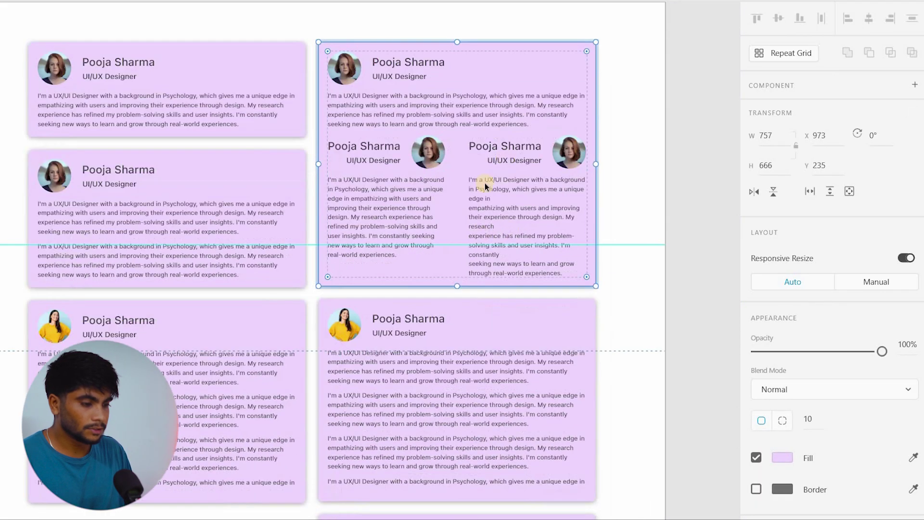
scroll(443, 237, down, 3)
scroll(442, 238, down, 3)
scroll(397, 201, up, 2)
scroll(331, 236, down, 3)
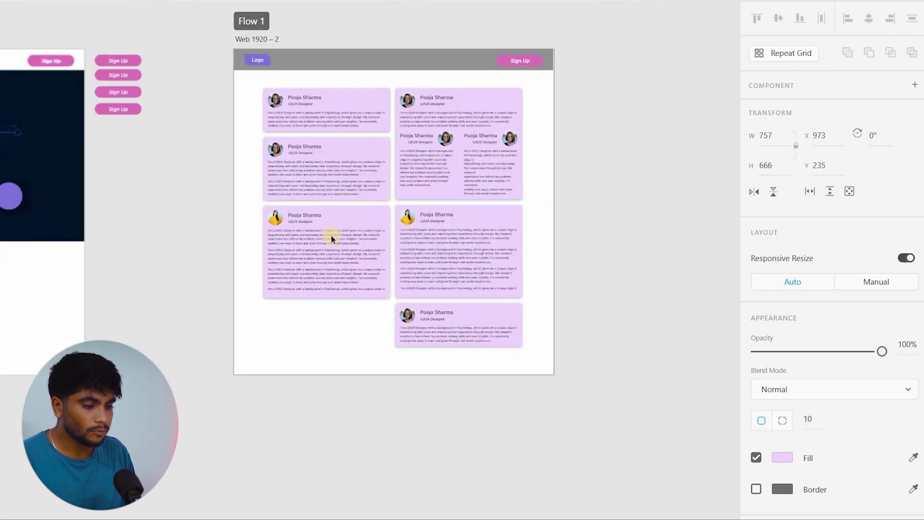
click(395, 373)
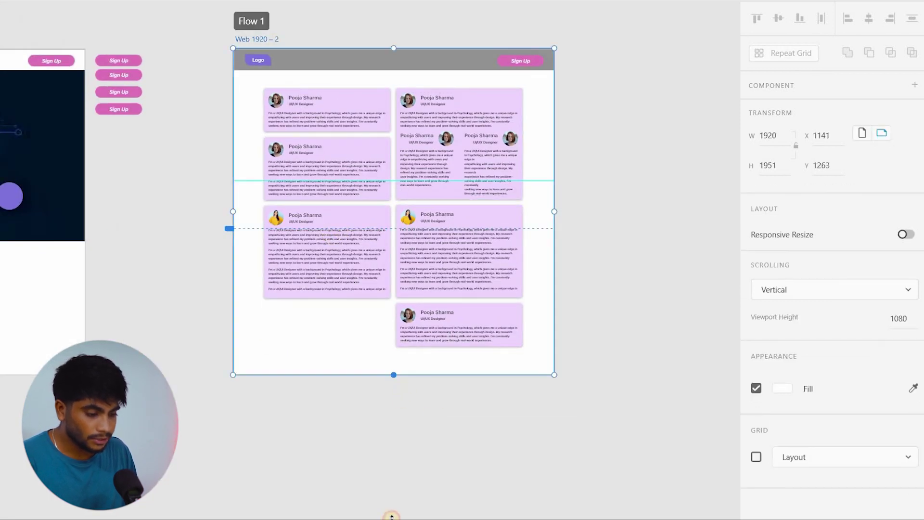
drag(392, 517, 392, 519)
Move a spare Sign Up button to the empty area below the left column of cards, around X 301, Y 1776, and cut it.
scroll(383, 330, up, 3)
scroll(383, 330, down, 3)
scroll(209, 120, up, 3)
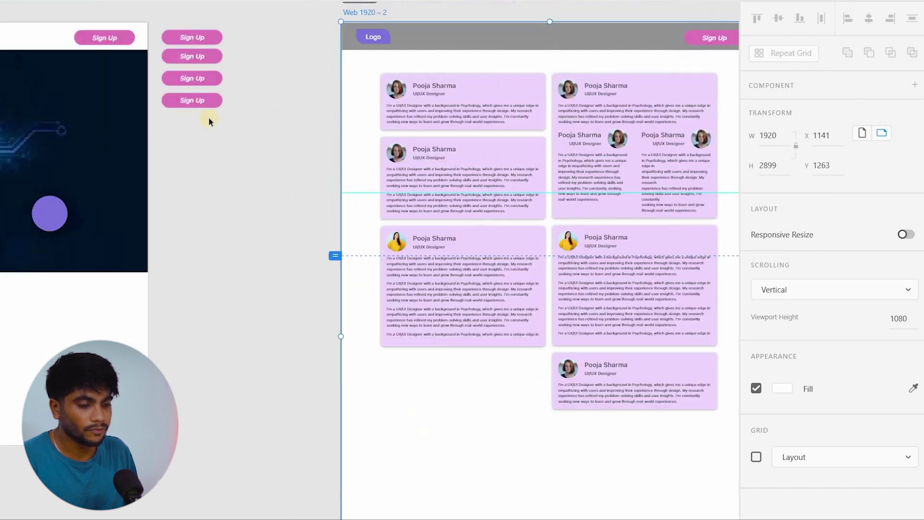
drag(198, 107, 542, 451)
drag(444, 443, 280, 361)
scroll(443, 451, up, 3)
scroll(303, 348, down, 2)
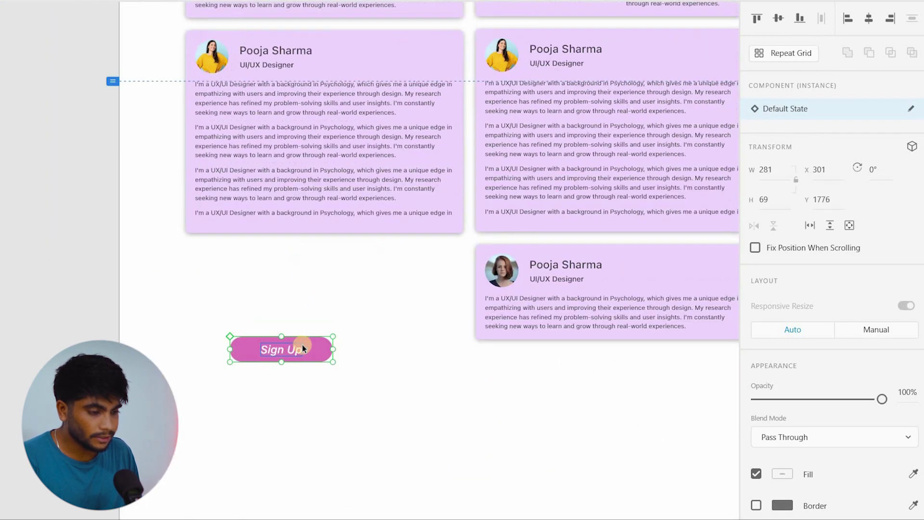
key(Delete)
Paste the Sign Up button into the first card's content stack, below the bio paragraph.
scroll(337, 337, down, 4)
scroll(317, 146, up, 3)
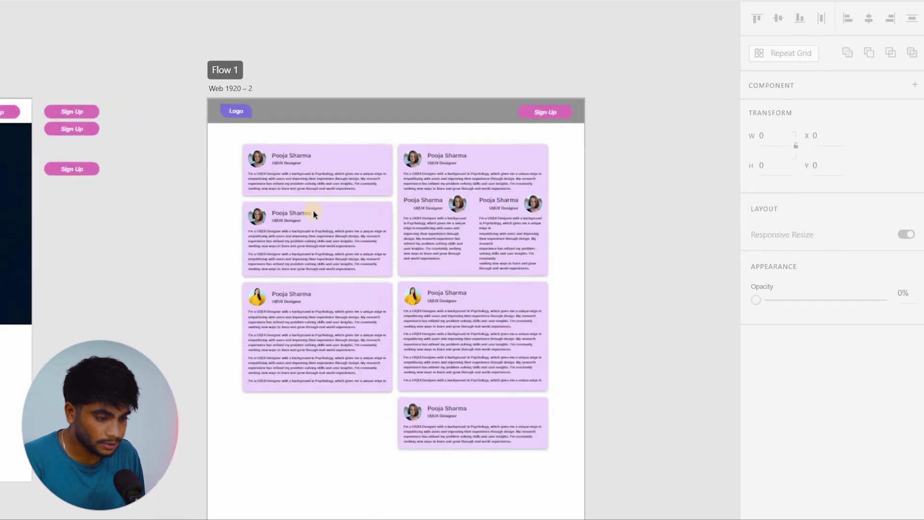
click(317, 201)
click(318, 201)
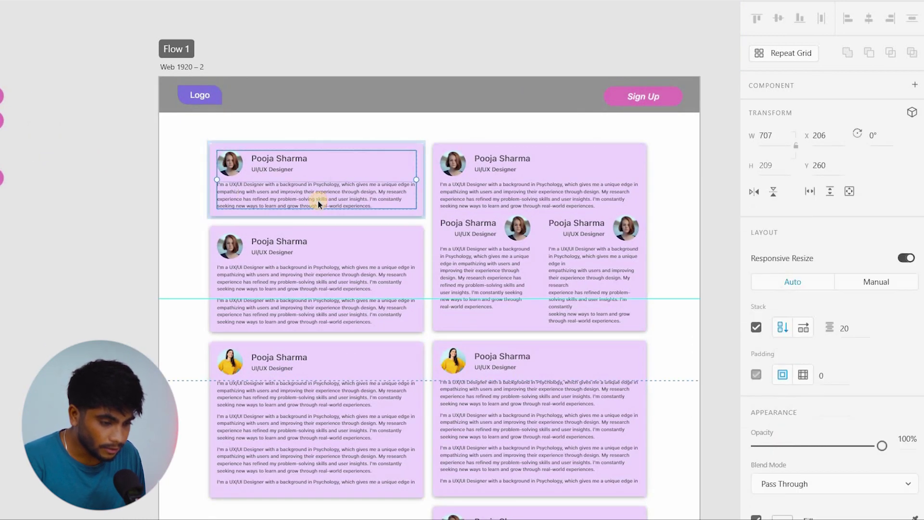
scroll(317, 201, up, 3)
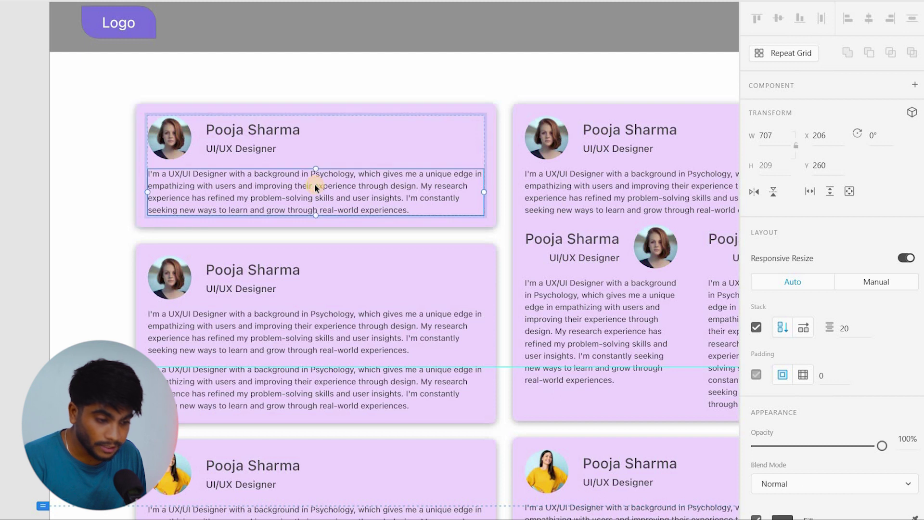
double_click(315, 184)
key(ctrl+v)
Change the label of the button in the first card to "View profile".
double_click(399, 240)
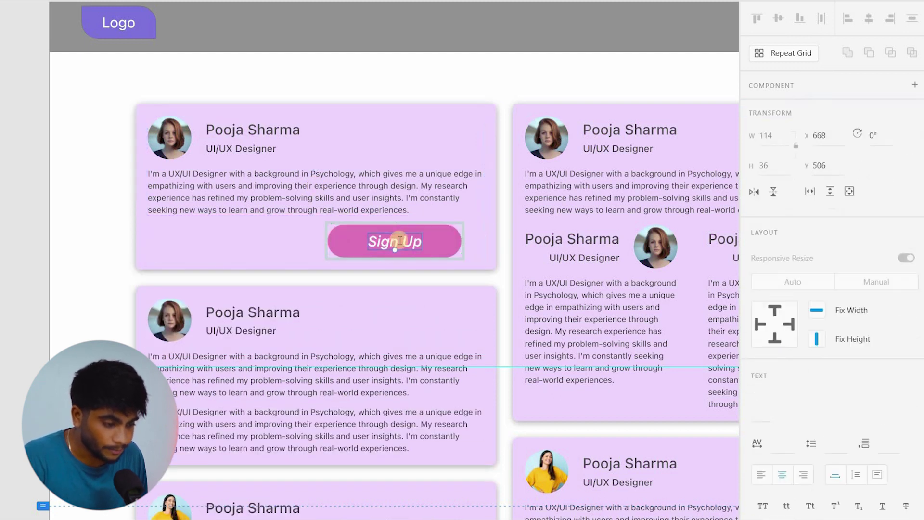
key(ctrl+a)
text(View profile)
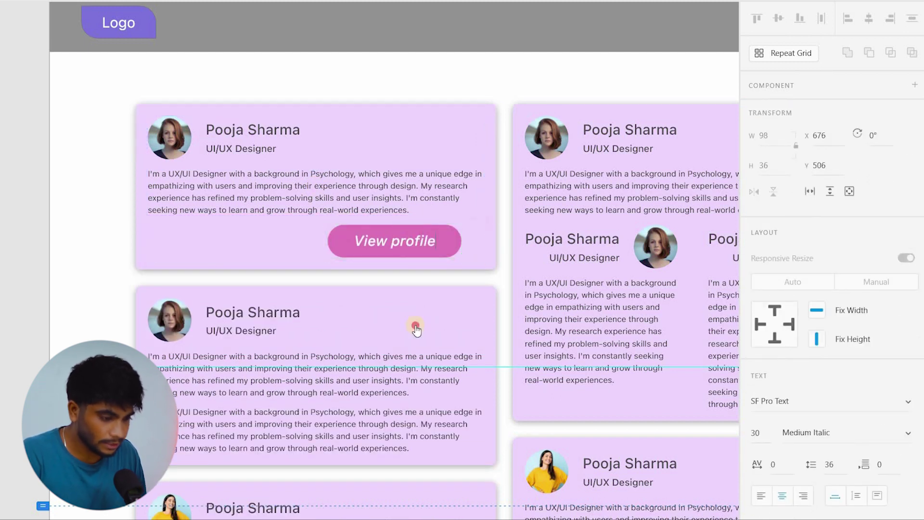
scroll(415, 239, up, 3)
key(Escape)
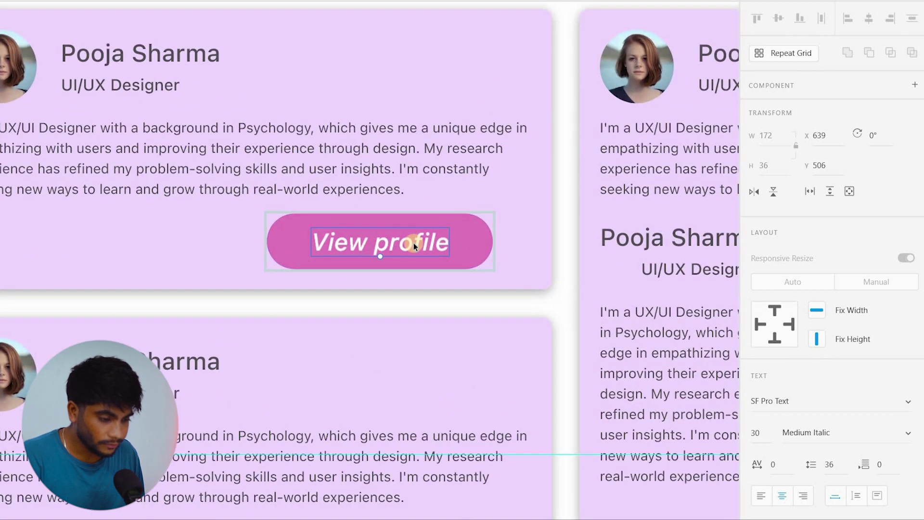
Try reducing the View profile label's font size, and undo the size changes.
key(ctrl+shift+comma)
key(ctrl+shift+comma)
key(ctrl+shift+comma)
key(ctrl+shift+comma)
key(ctrl+shift+comma)
key(ctrl+shift+period)
key(ctrl+shift+period)
key(ctrl+shift+period)
key(ctrl+shift+period)
key(ctrl+shift+period)
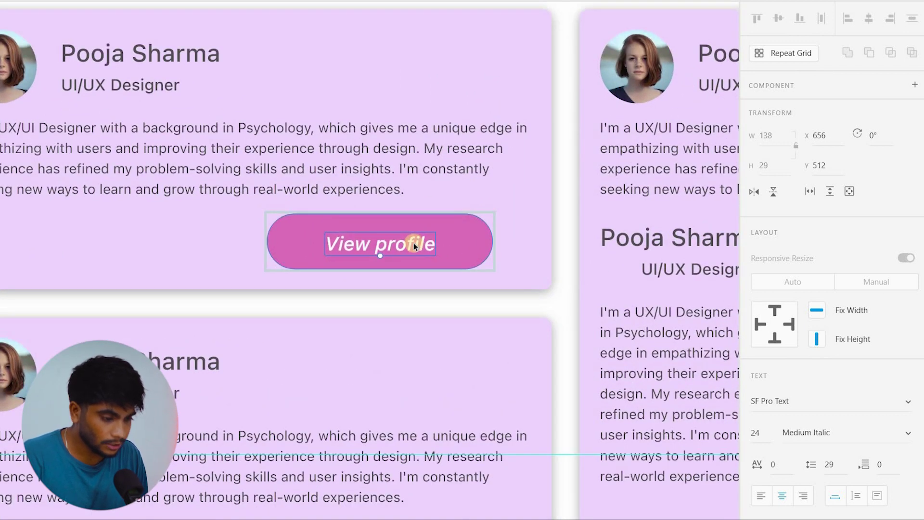
click(468, 348)
key(ctrl+z)
key(ctrl+z)
key(ctrl+z)
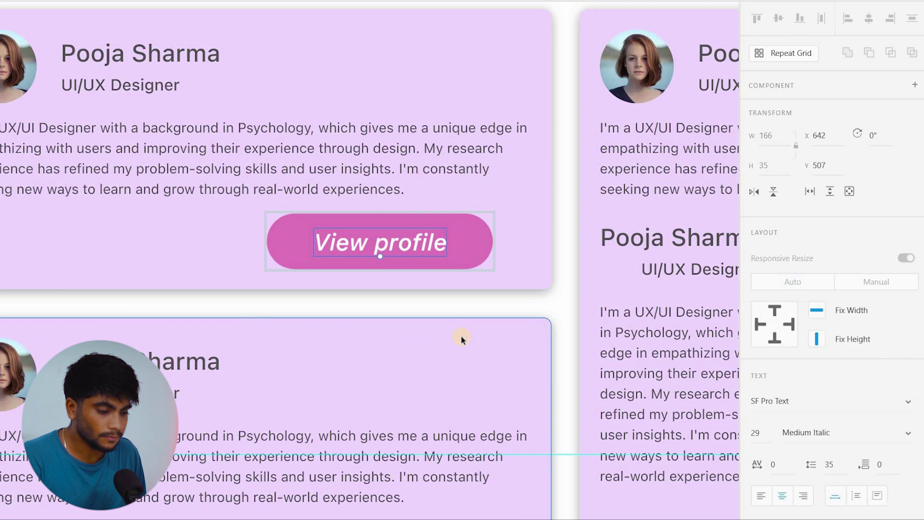
click(457, 309)
key(ctrl+shift+z)
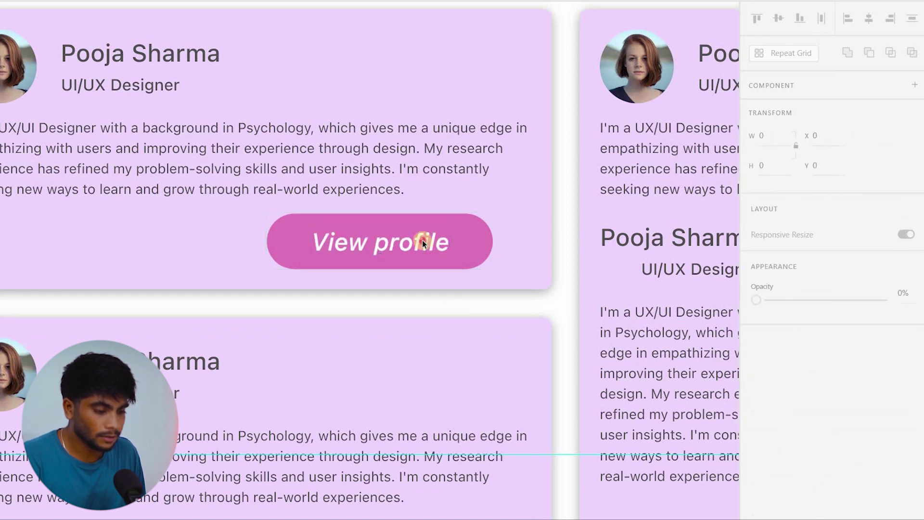
Cut the View profile button out of the first card and paste it onto the empty canvas between the artboards.
click(423, 239)
double_click(422, 240)
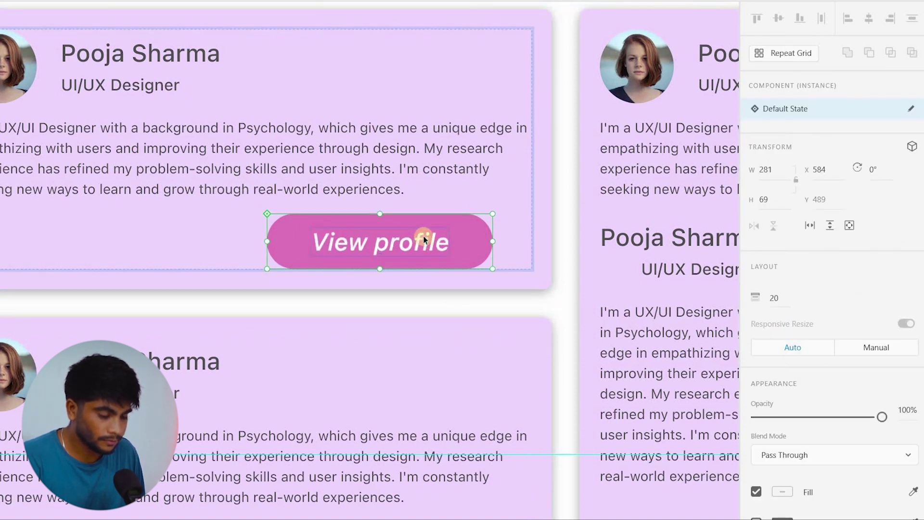
key(Delete)
scroll(423, 277, down, 4)
scroll(372, 275, left, 5)
scroll(372, 275, left, 4)
scroll(455, 296, up, 3)
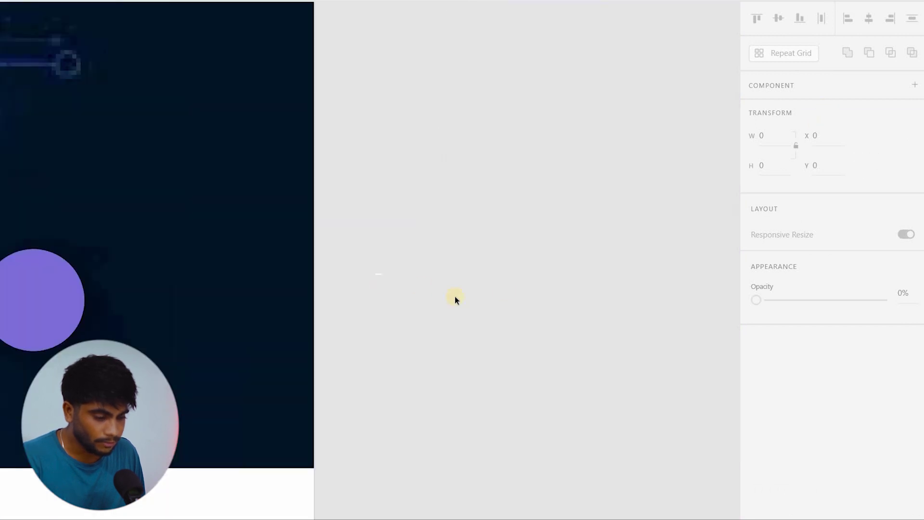
key(ctrl+z)
click(475, 188)
key(ctrl+v)
drag(391, 259, 399, 231)
scroll(547, 239, up, 4)
Ungroup the pasted View profile button and select its text label and pill shape separately.
click(399, 231)
key(ctrl+shift+g)
click(413, 130)
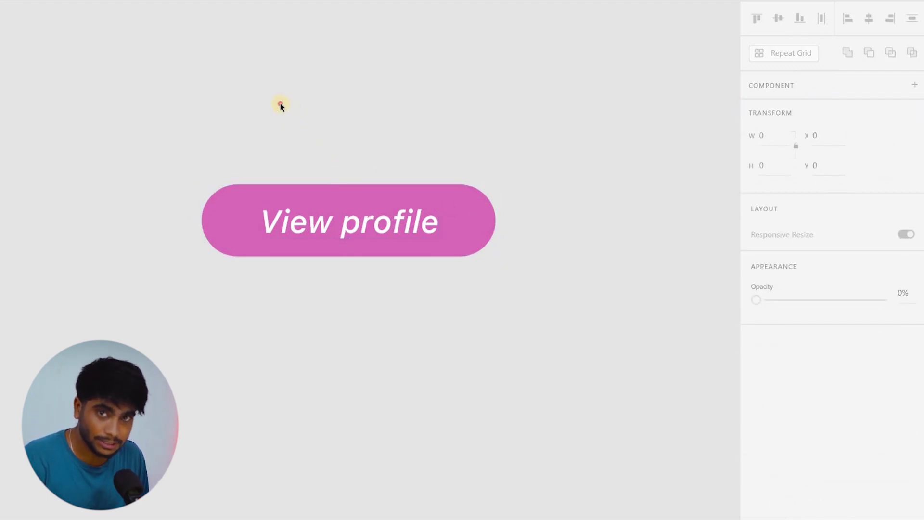
drag(281, 104, 493, 288)
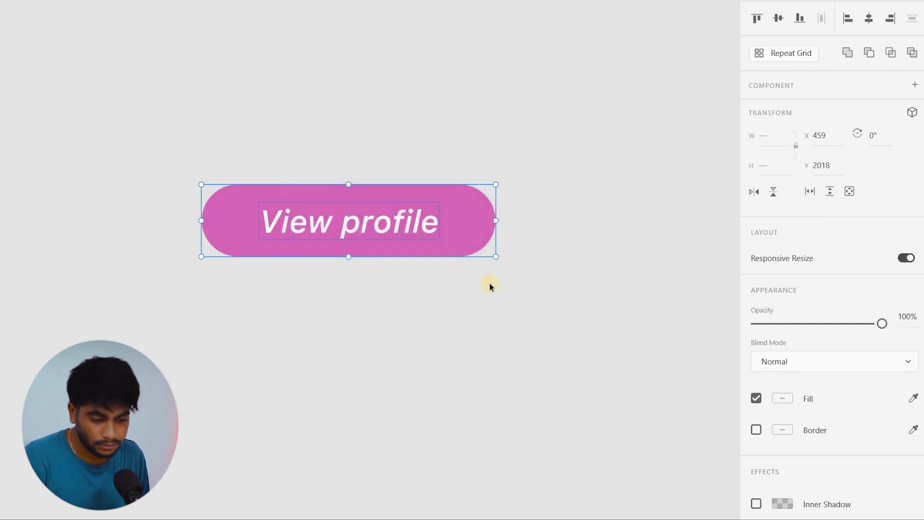
click(373, 222)
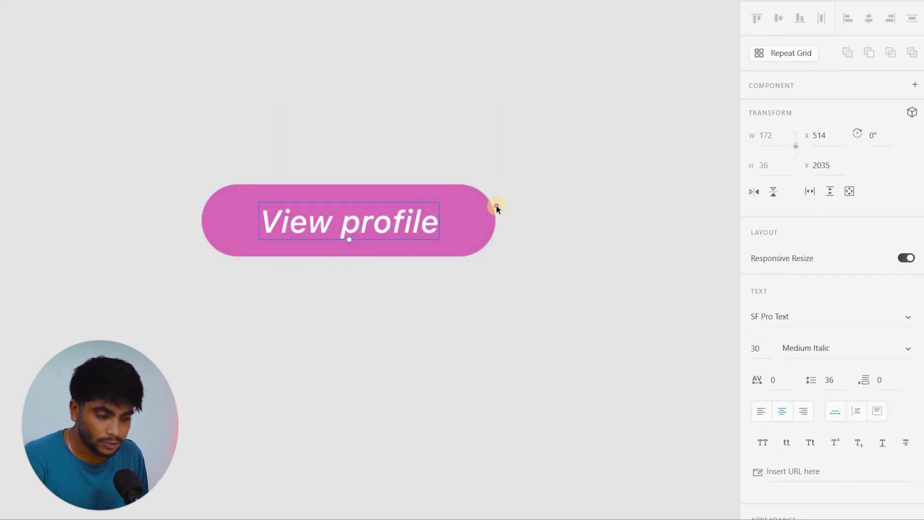
click(483, 208)
click(473, 207)
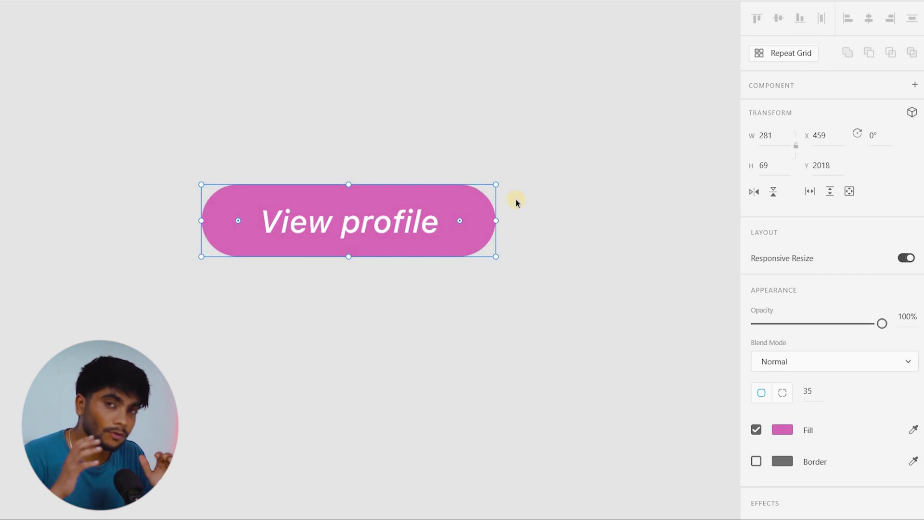
click(340, 228)
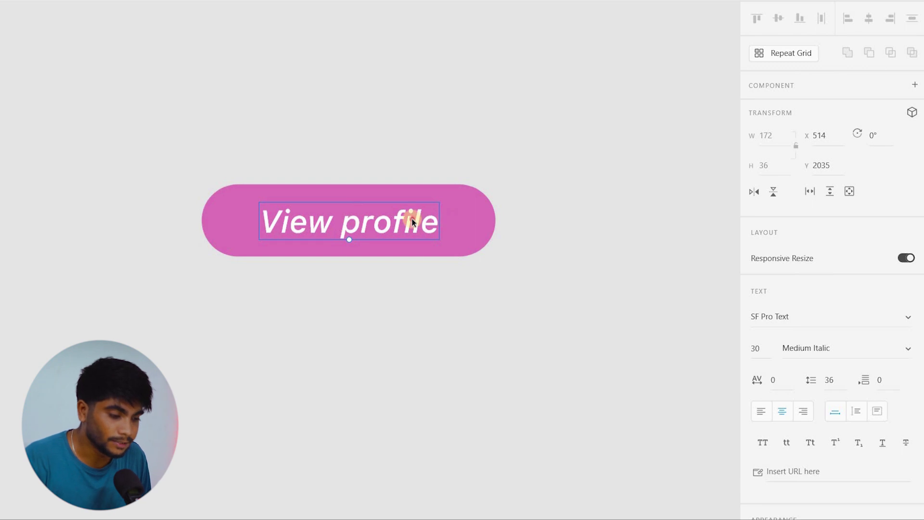
Group the View profile label with its pill shape and set the same padding of 20 for all edges.
drag(270, 292, 544, 141)
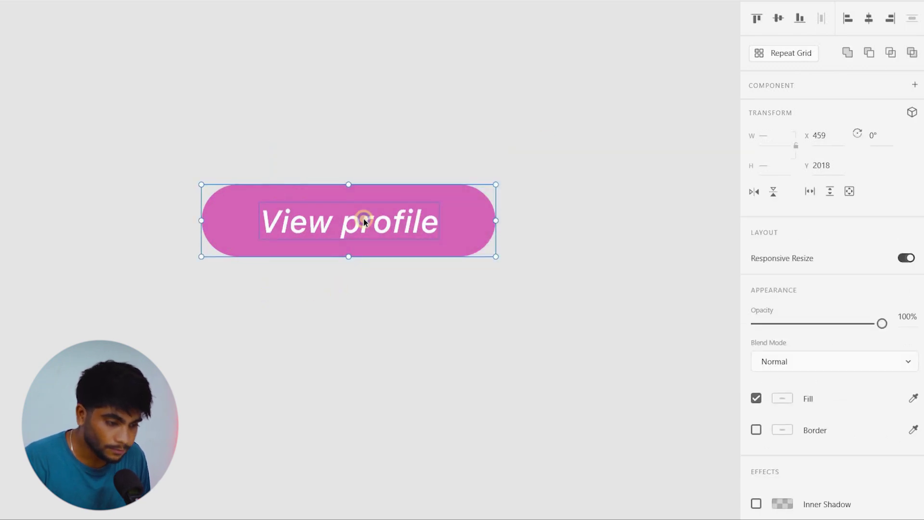
right_click(363, 219)
click(398, 133)
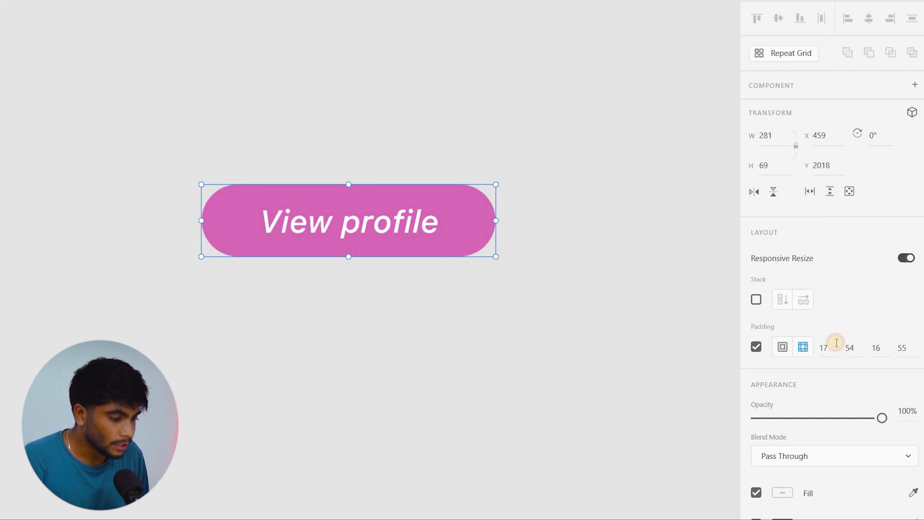
click(781, 346)
click(833, 346)
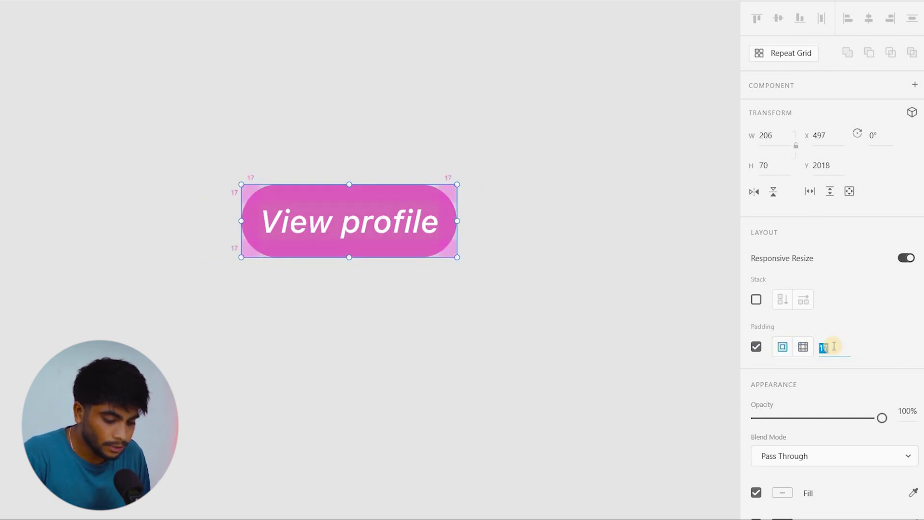
key(Return)
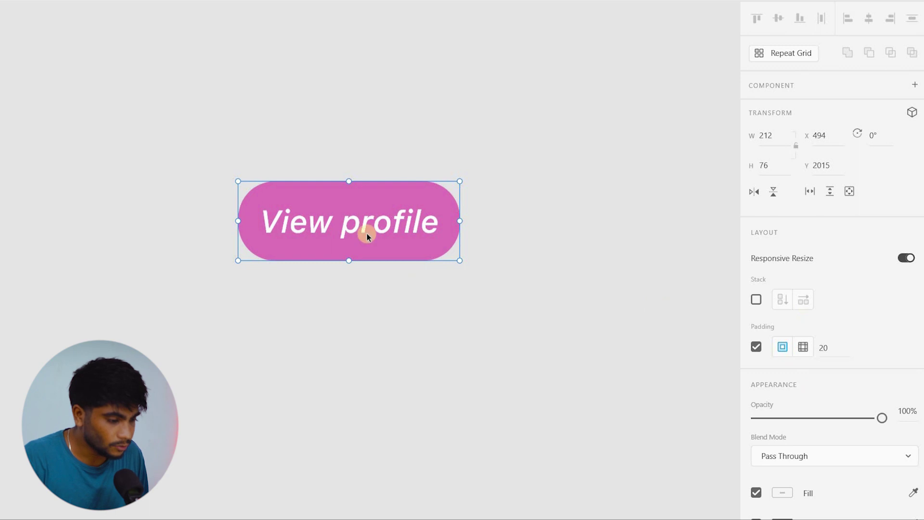
Switch the View profile button to separate padding per edge and set the right and bottom padding to 12.
right_click(411, 238)
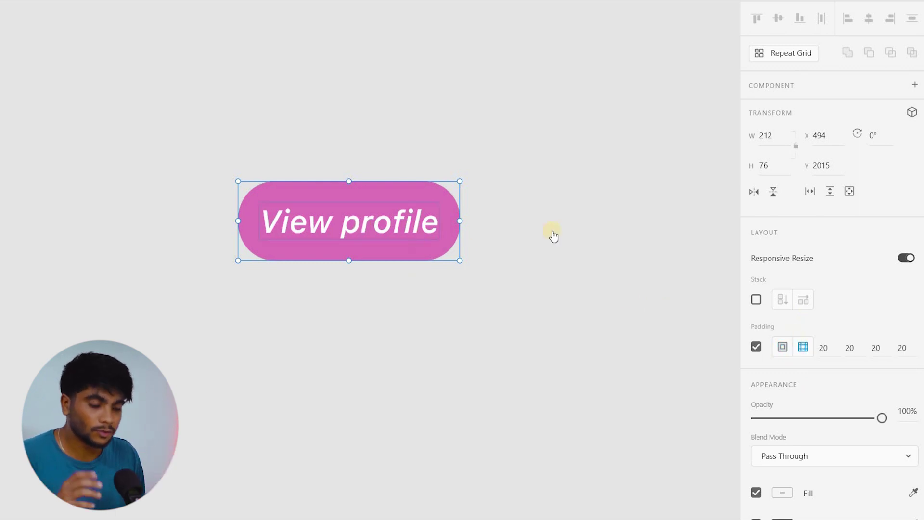
click(858, 345)
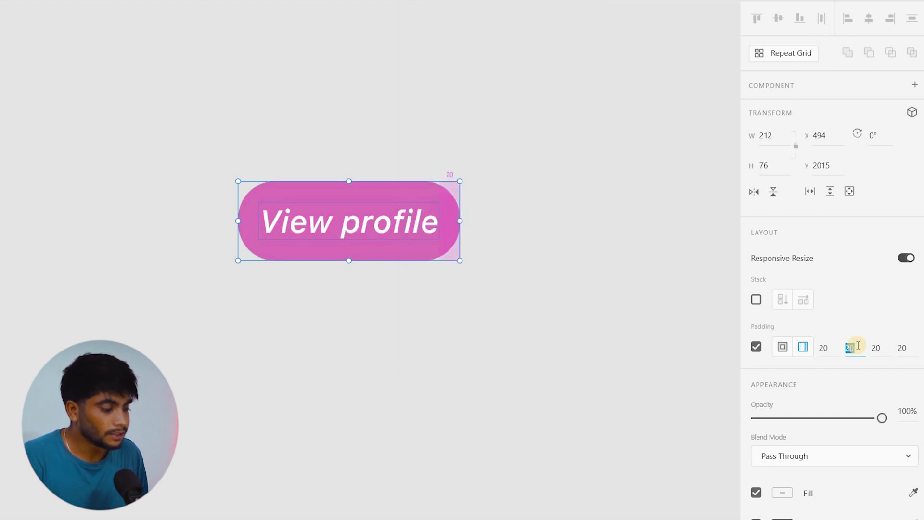
key(Tab)
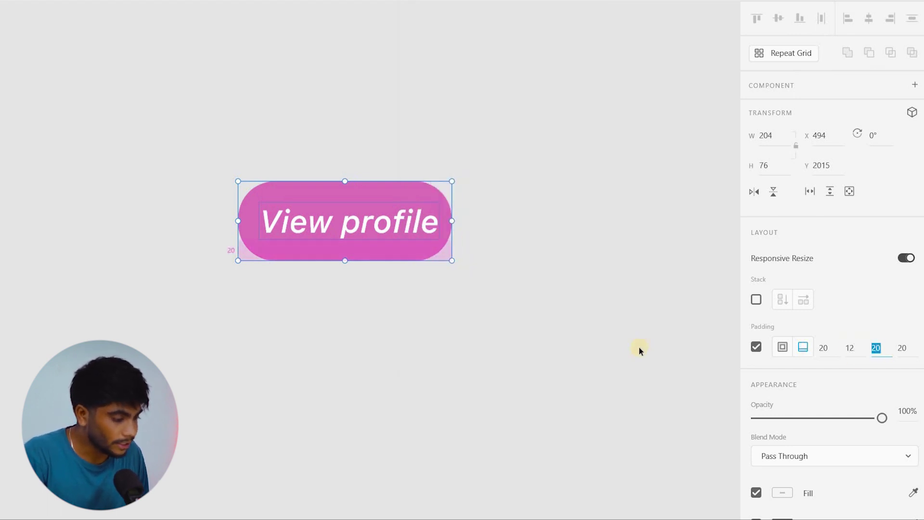
text(12)
click(580, 346)
click(348, 232)
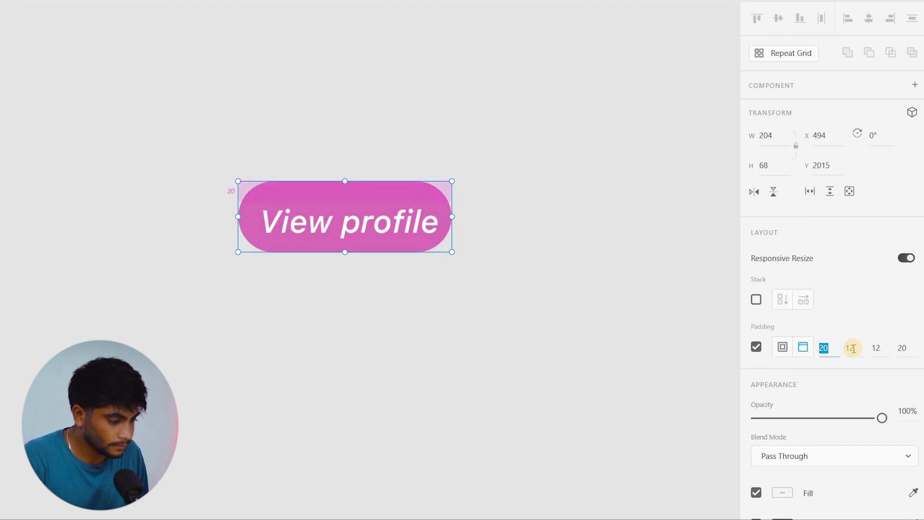
Set the View profile button's top padding to 12 and its right padding to 20.
key(Tab)
key(Tab)
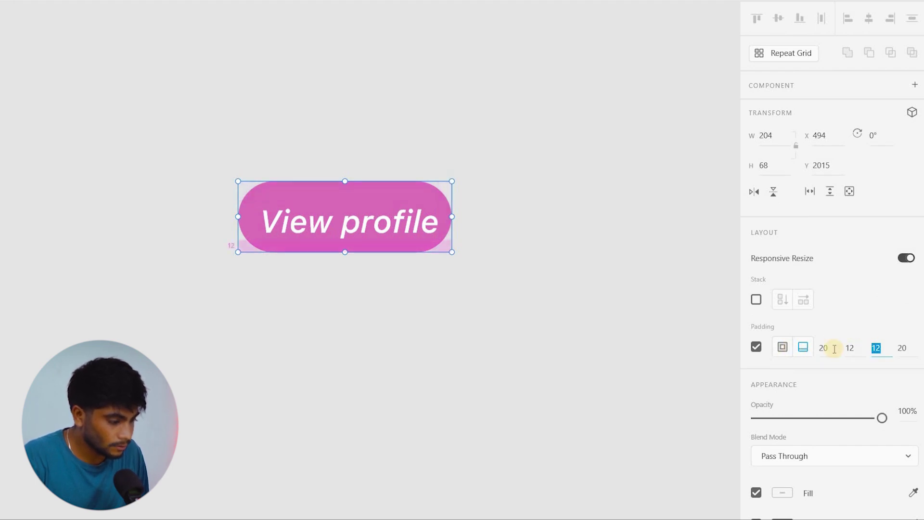
click(835, 348)
text(12)
click(856, 349)
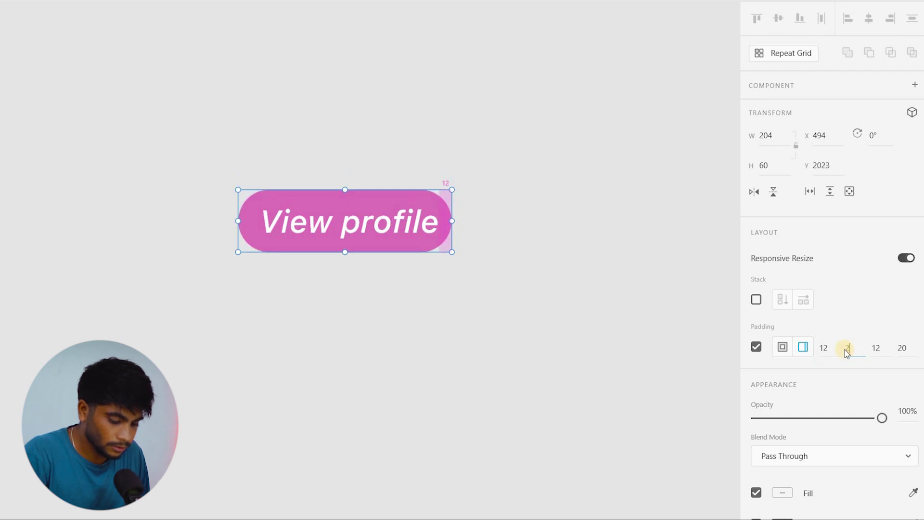
click(409, 255)
double_click(388, 226)
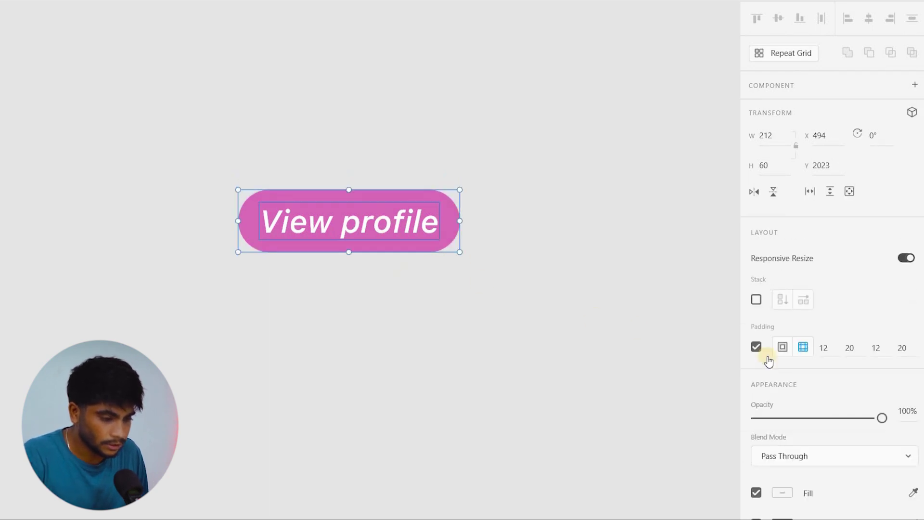
Set the View profile label's font style to Medium and reduce its text size to 20.
key(Up)
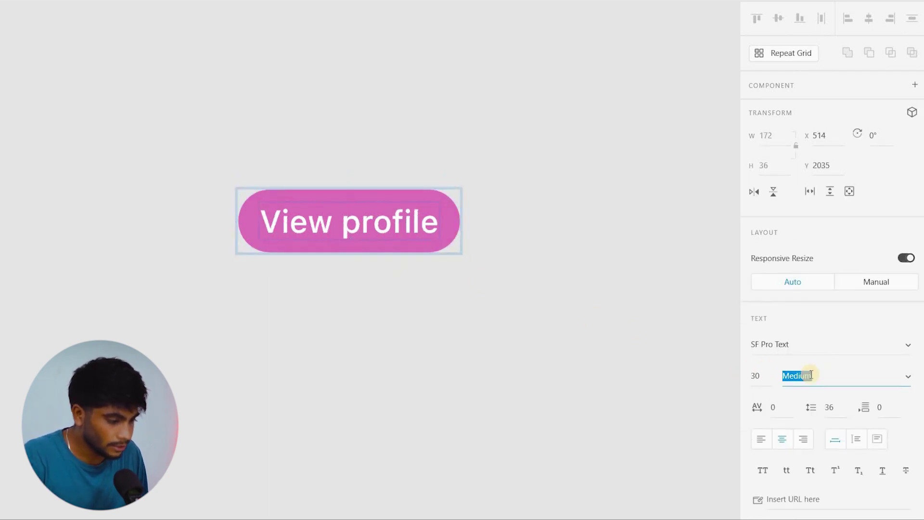
key(ctrl+shift+comma)
key(ctrl+shift+comma)
key(ctrl+shift+comma)
key(ctrl+shift+comma)
key(ctrl+shift+comma)
key(ctrl+shift+comma)
key(ctrl+shift+comma)
key(ctrl+shift+comma)
key(ctrl+shift+comma)
key(ctrl+shift+comma)
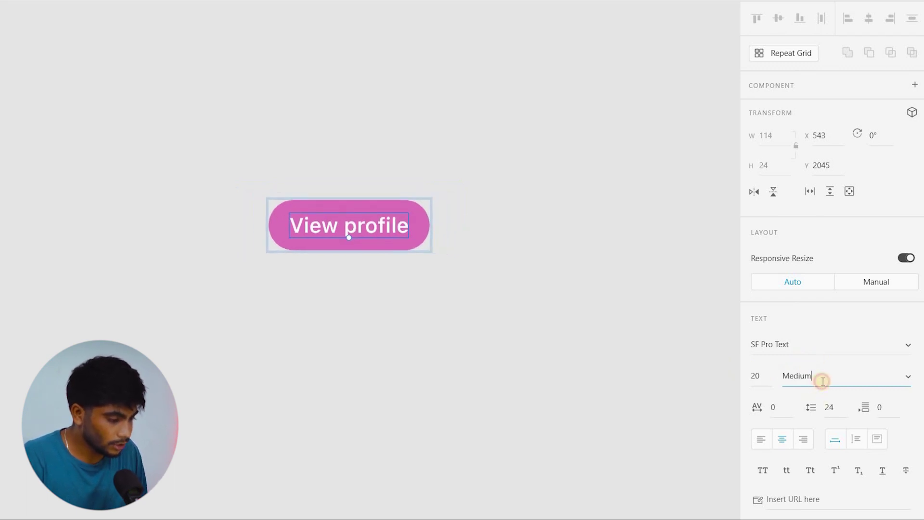
Change the View profile label to a lighter font weight than Medium.
key(Up)
key(Up)
click(407, 212)
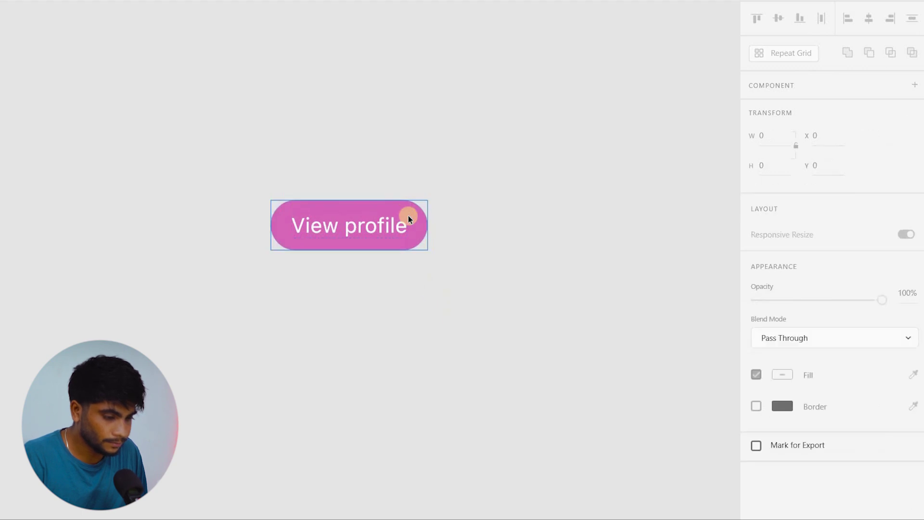
Move the View profile button into the first left-column card's stack, below the description and aligned to the card's right padding edge.
key(ctrl+x)
scroll(411, 226, down, 7)
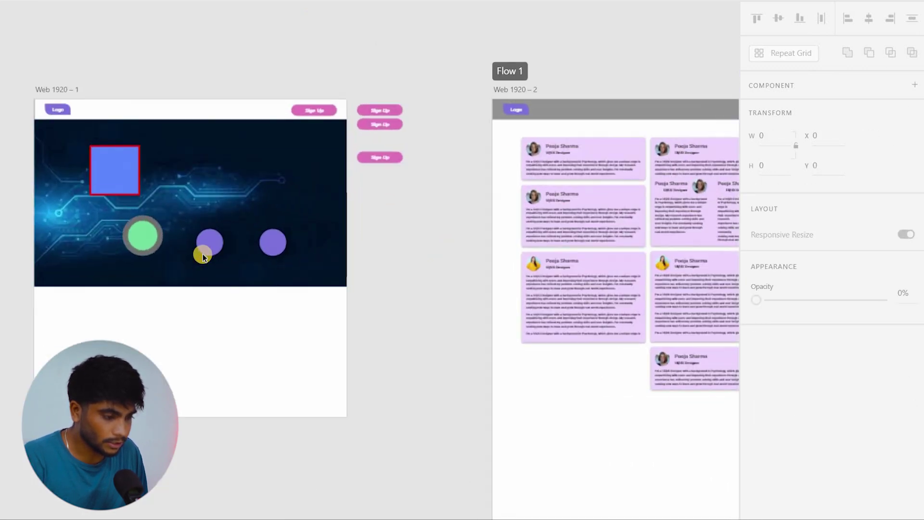
scroll(251, 195, up, 4)
click(250, 195)
key(ctrl+v)
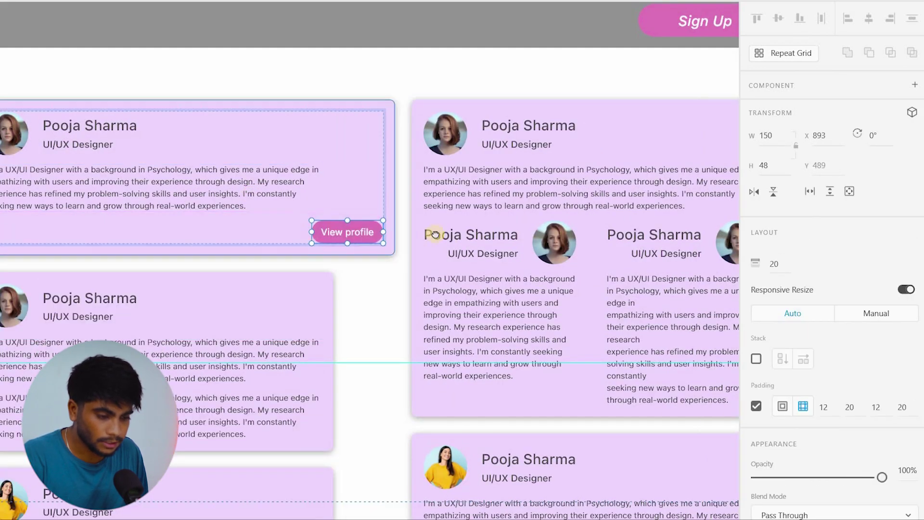
scroll(524, 230, up, 2)
drag(523, 230, 442, 232)
click(404, 289)
Paste the View profile button into the first right-column card, between its description and nested columns, aligned to the right edge.
scroll(480, 226, down, 2)
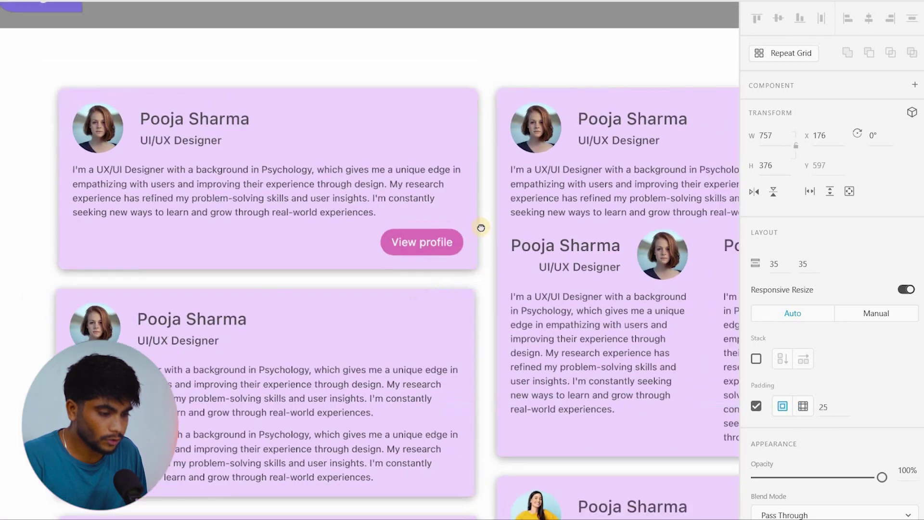
scroll(481, 187, up, 2)
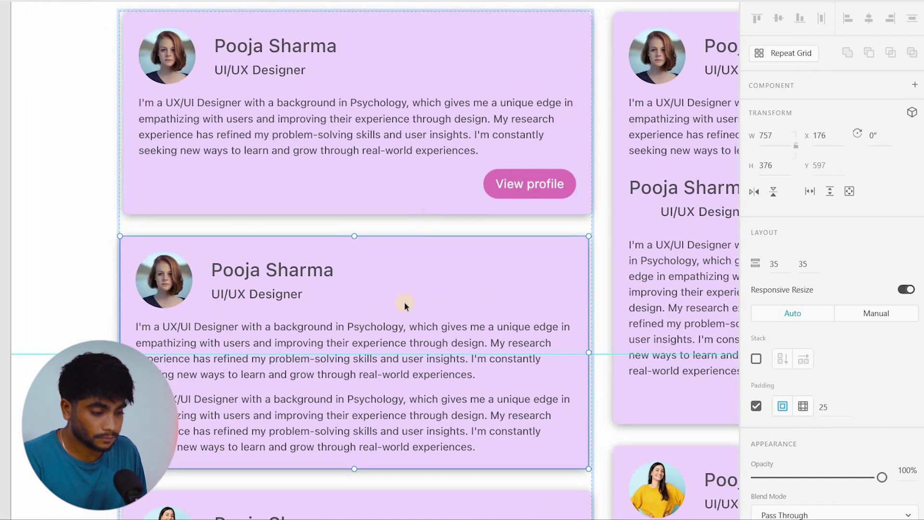
drag(393, 219, 403, 182)
drag(349, 259, 356, 152)
drag(299, 340, 322, 183)
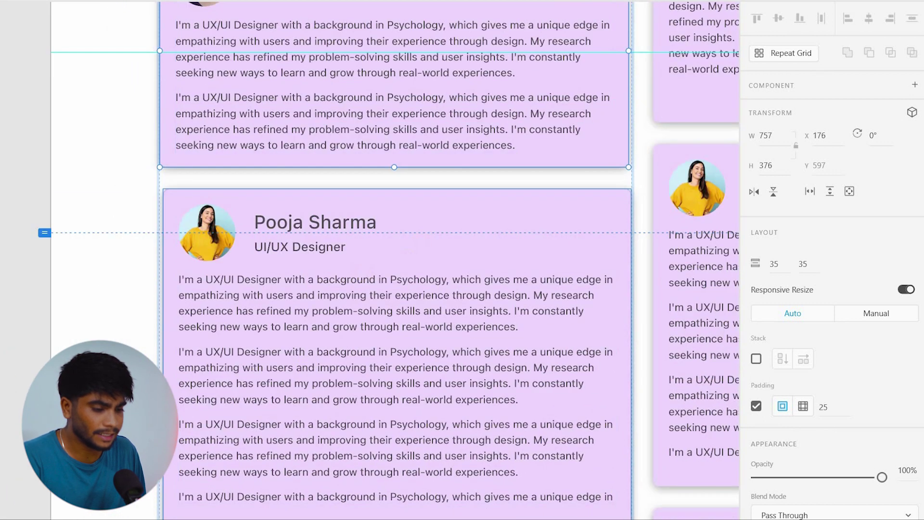
drag(736, 67, 435, 298)
drag(676, 321, 470, 357)
drag(372, 97, 419, 186)
double_click(419, 186)
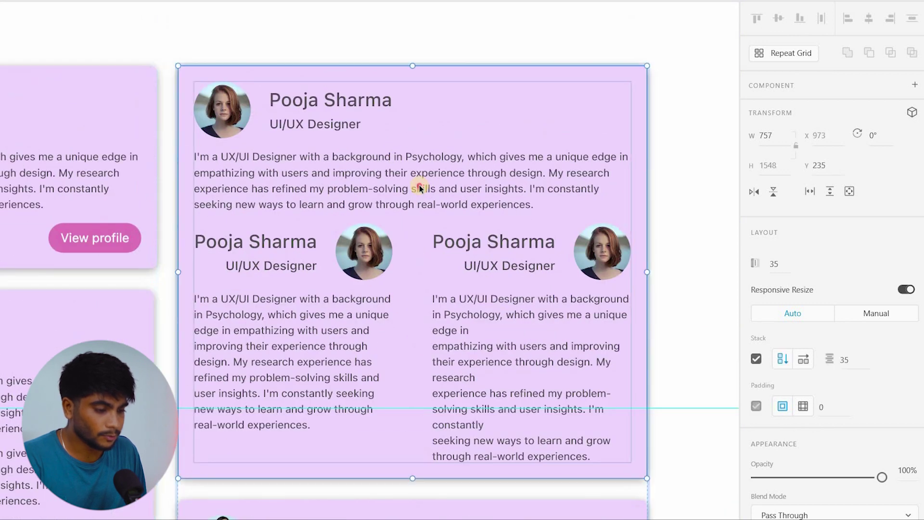
double_click(419, 189)
key(ctrl+v)
drag(350, 241, 595, 250)
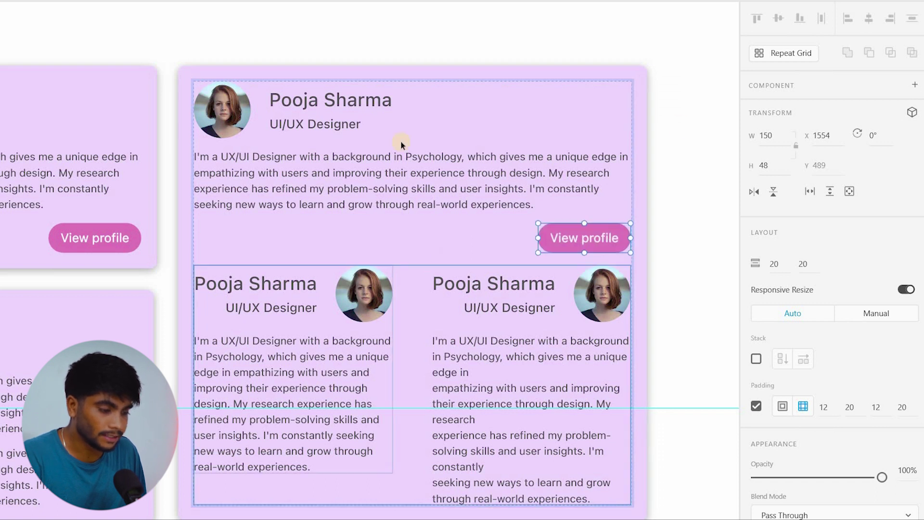
Paste the View profile button into the second left-column card, right-aligned below its last paragraph.
scroll(344, 263, down, 3)
scroll(345, 262, left, 6)
scroll(262, 226, down, 3)
click(256, 249)
key(ctrl+v)
drag(365, 304, 392, 312)
scroll(354, 193, down, 4)
scroll(241, 114, down, 2)
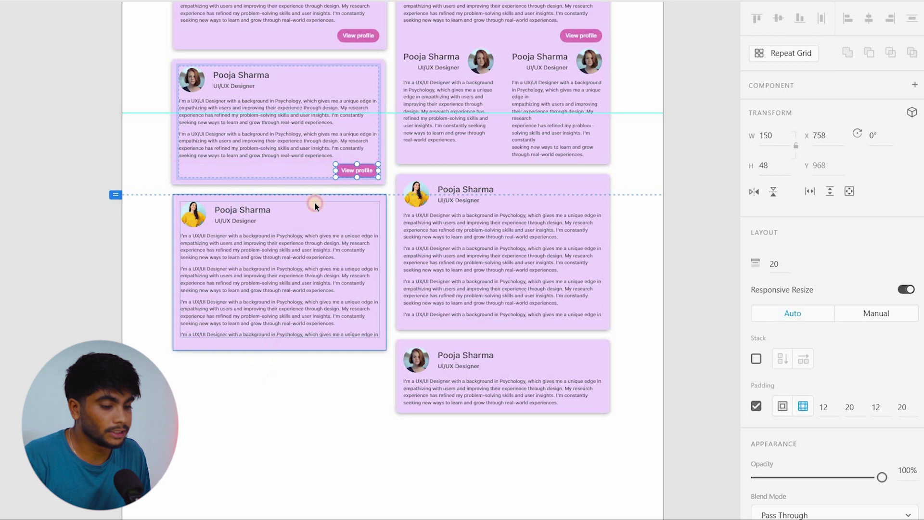
key(Escape)
scroll(345, 298, up, 2)
scroll(345, 298, left, 2)
drag(471, 117, 371, 177)
drag(478, 399, 468, 192)
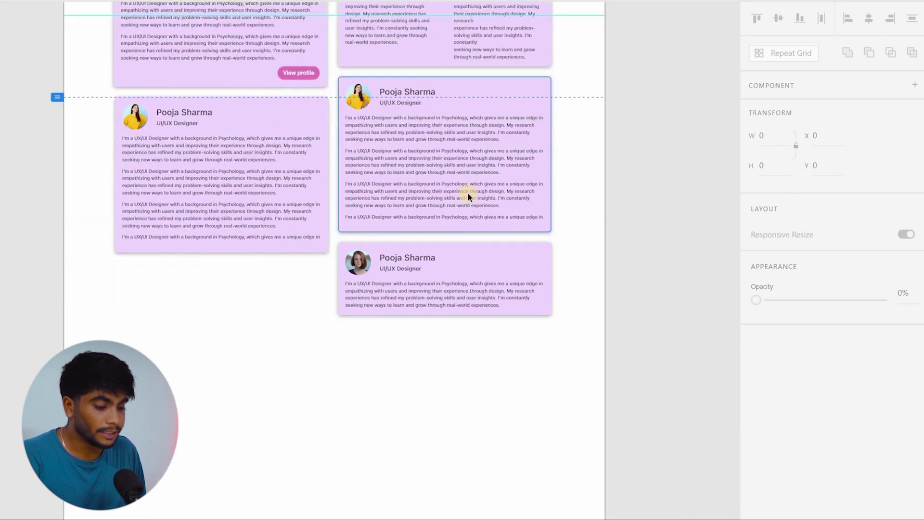
scroll(468, 192, up, 3)
click(461, 189)
double_click(461, 188)
double_click(461, 188)
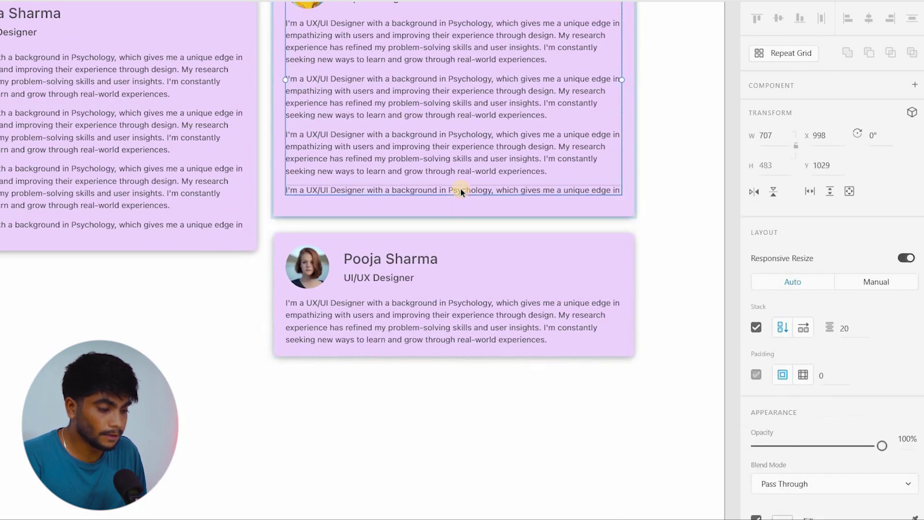
key(ctrl+v)
key(ctrl+z)
scroll(419, 229, down, 3)
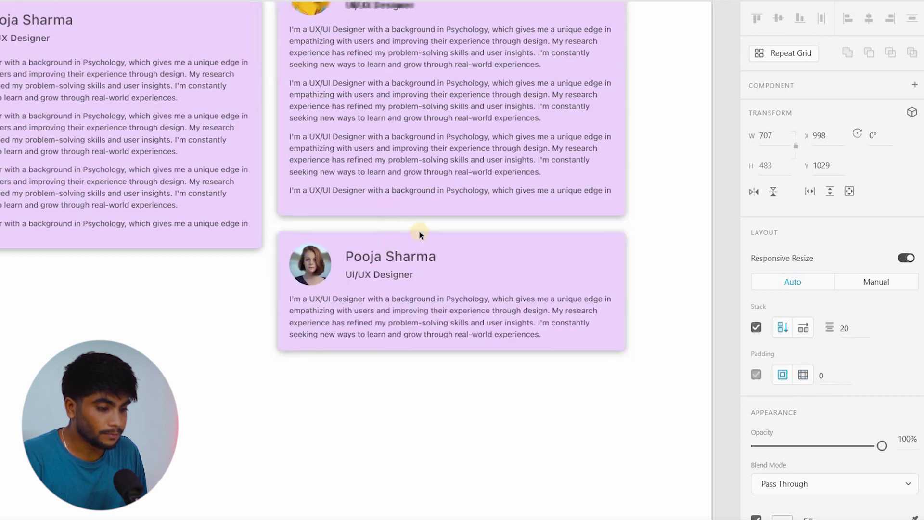
Paste the View profile button into the text stack of the second right-column card and align it to the right edge.
scroll(354, 271, up, 3)
click(311, 263)
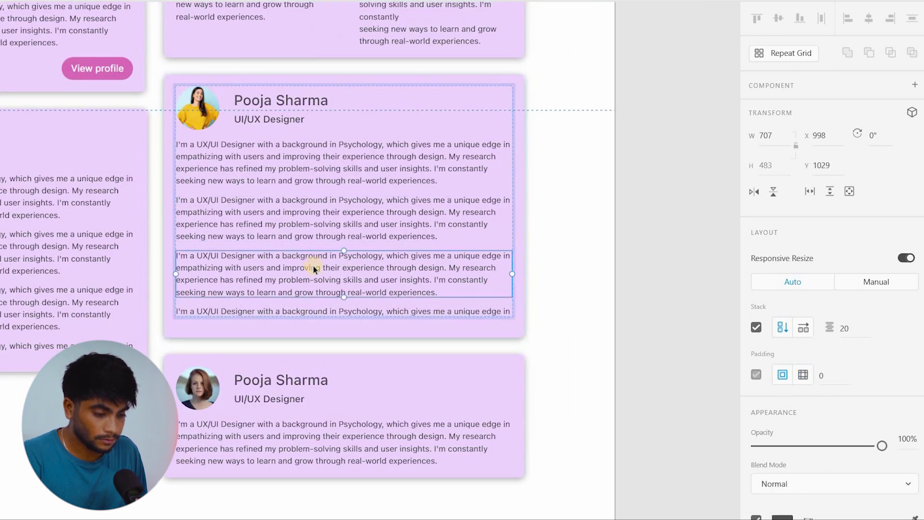
key(ctrl+v)
drag(294, 343, 489, 330)
click(544, 325)
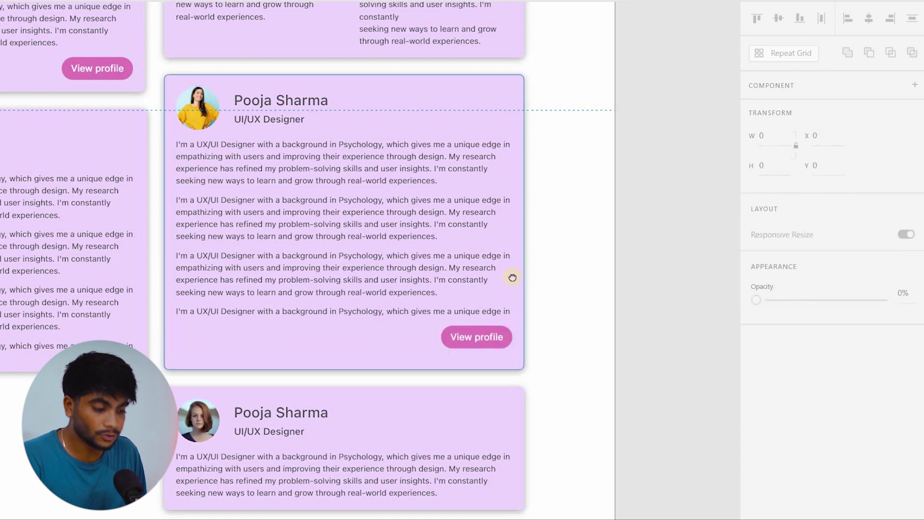
Add the View profile button to the last right-column card, right-aligned under its description.
scroll(510, 271, down, 3)
scroll(503, 383, up, 2)
click(472, 308)
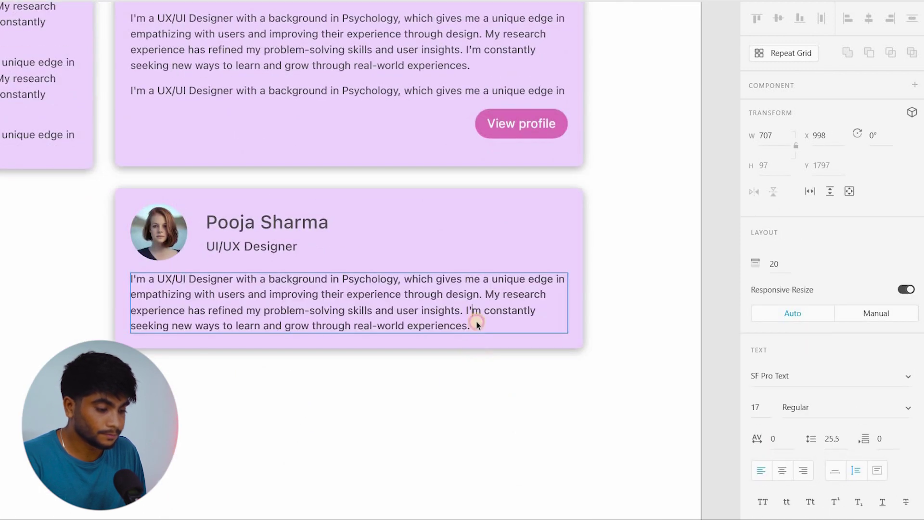
key(ctrl+v)
drag(484, 356, 527, 361)
click(491, 399)
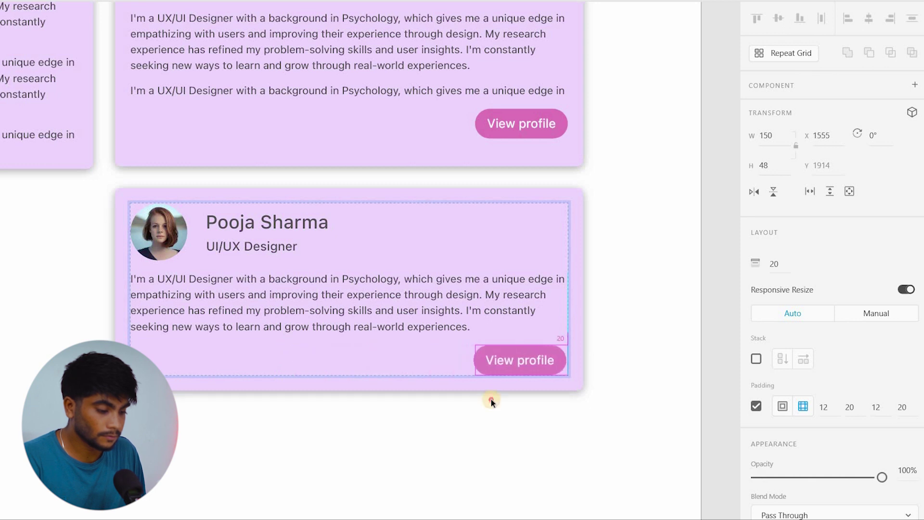
Add the View profile button to the third left-column card, right-aligned under its last paragraph.
scroll(342, 365, down, 3)
scroll(339, 318, up, 3)
click(342, 330)
double_click(342, 330)
double_click(350, 328)
key(ctrl+v)
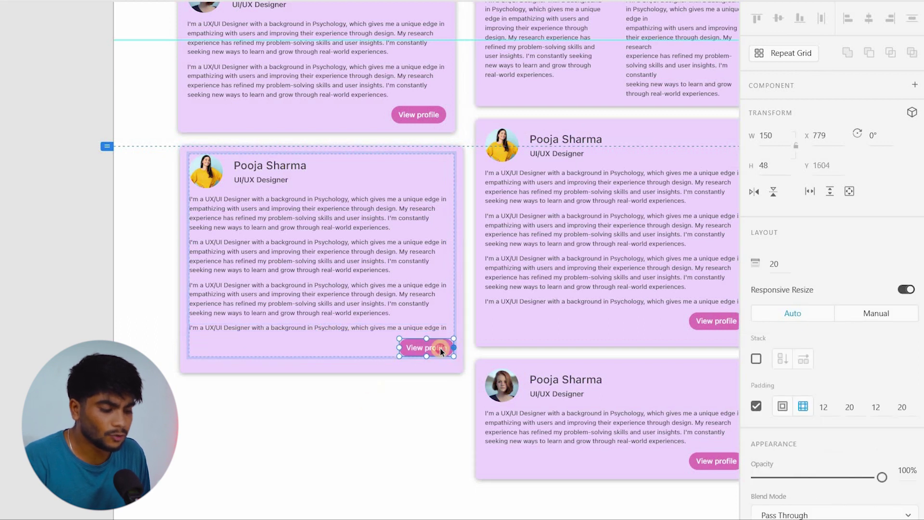
click(390, 359)
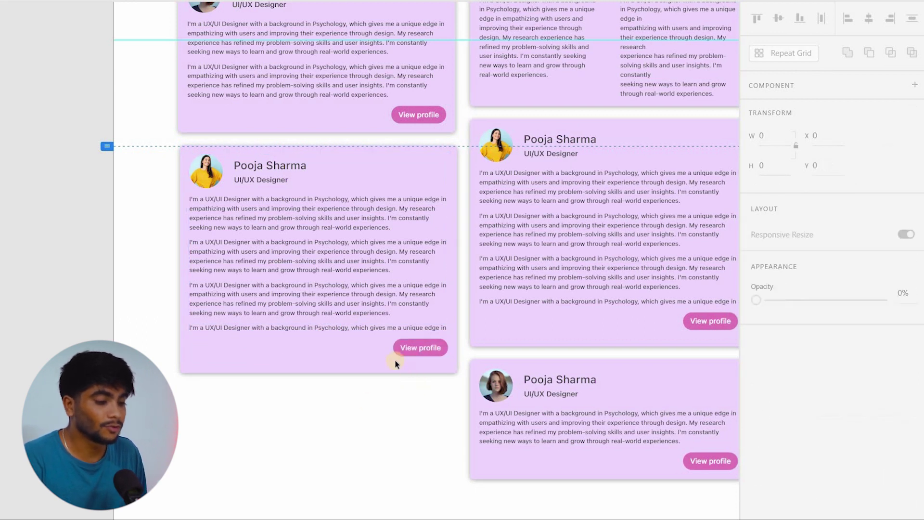
Delete the second card from the left column so the stack closes the gap.
scroll(409, 308, down, 3)
scroll(435, 258, up, 1)
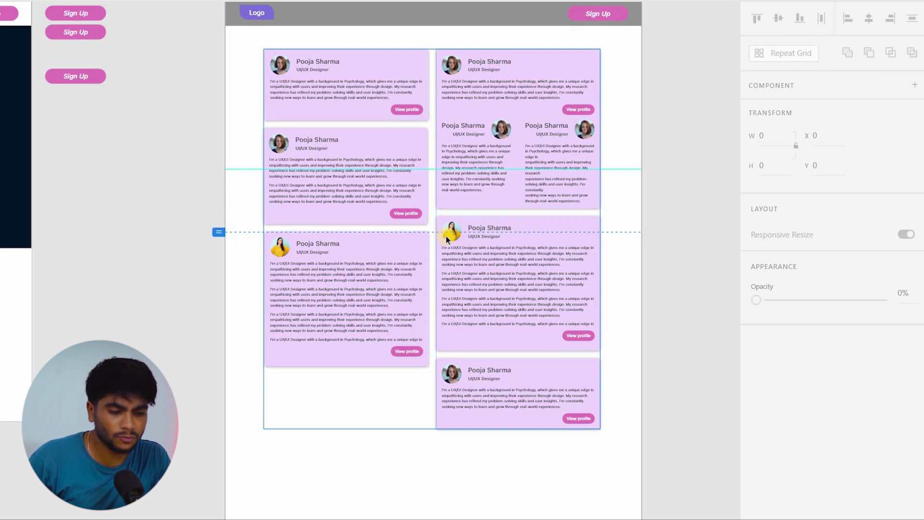
click(386, 151)
click(386, 151)
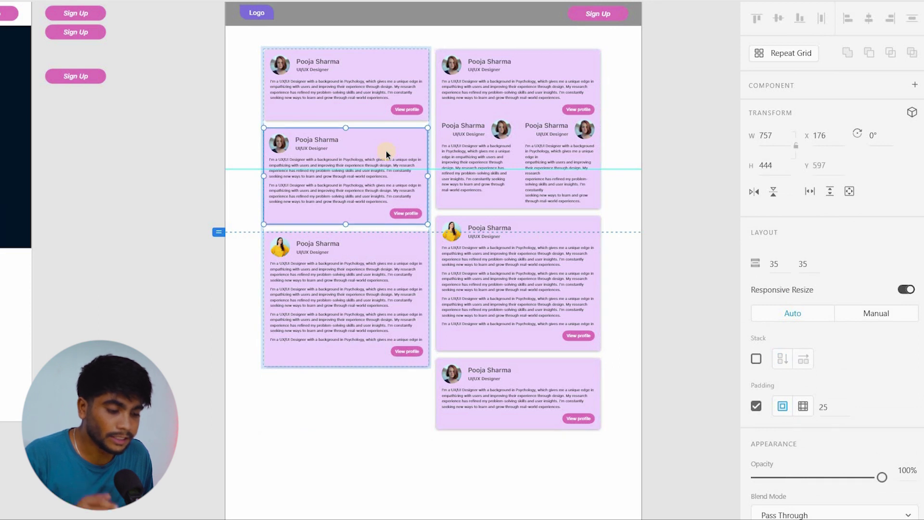
key(Delete)
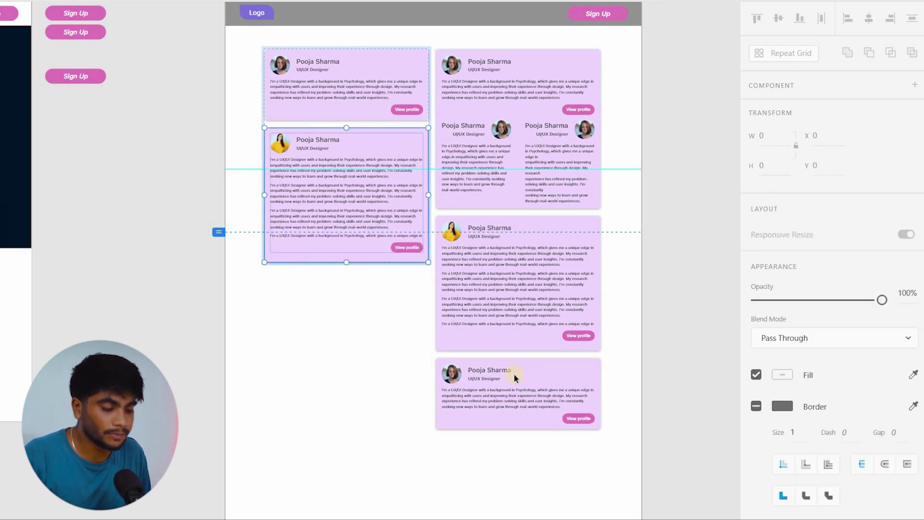
Move the last card of the right column to the end of the left column's stack.
click(506, 376)
click(506, 376)
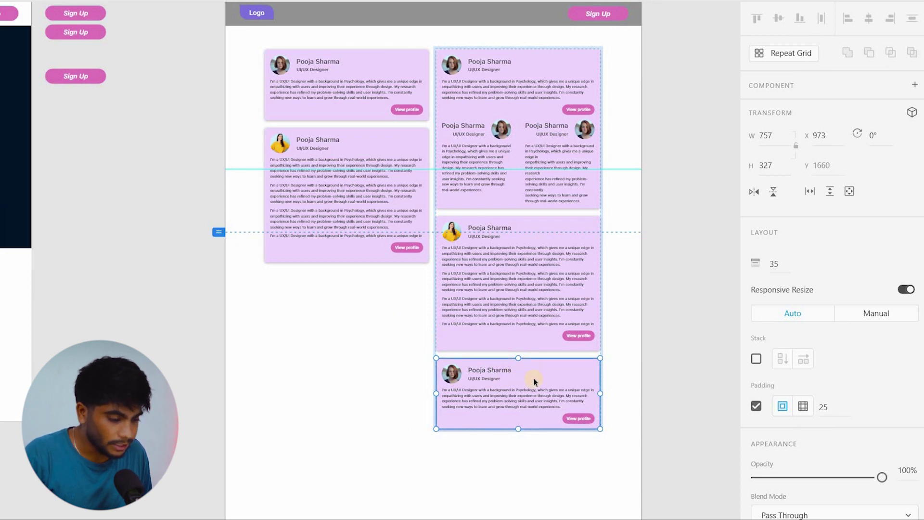
key(Delete)
click(340, 225)
click(341, 226)
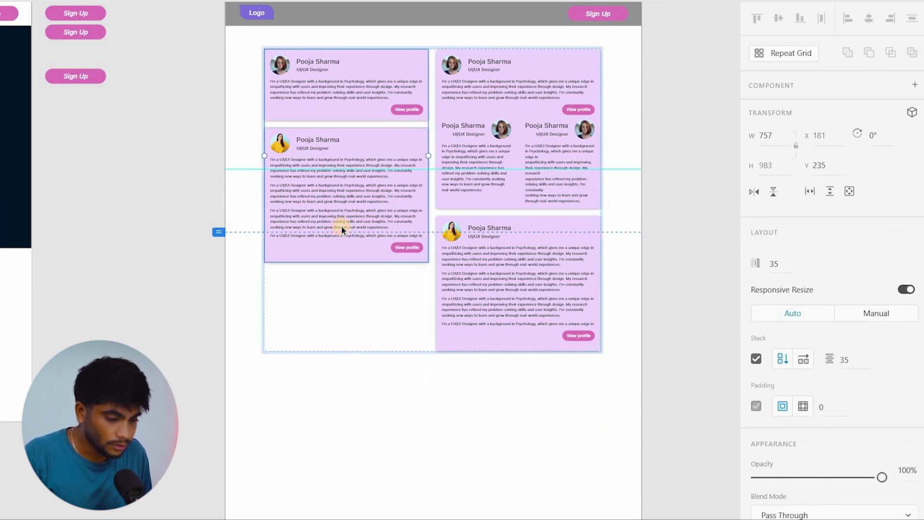
key(ctrl+z)
drag(405, 291, 374, 293)
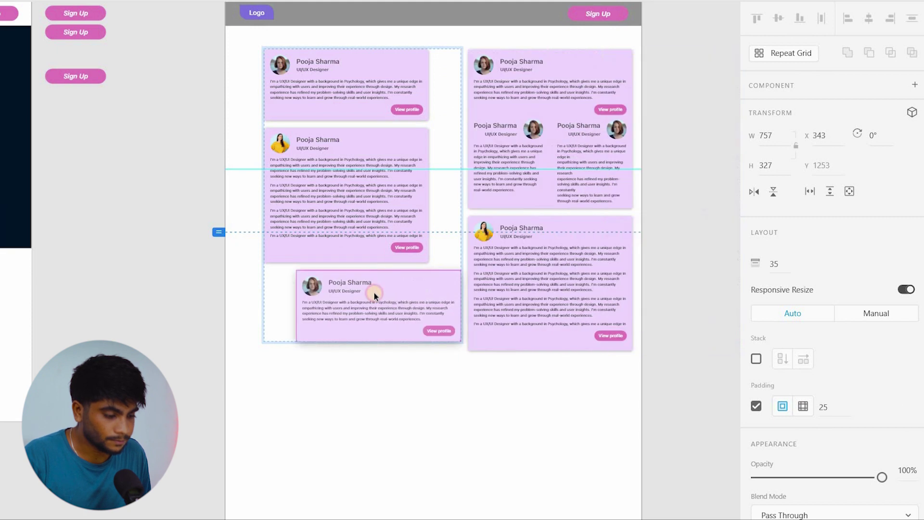
click(454, 390)
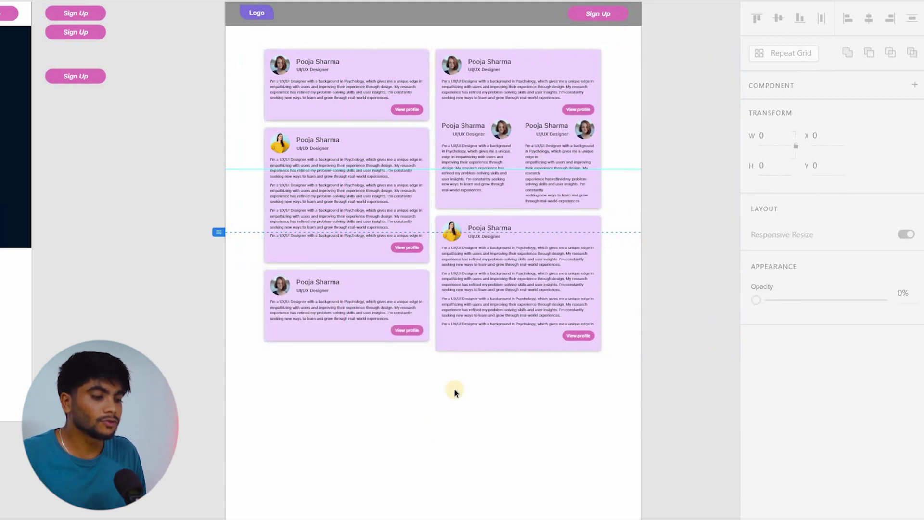
Extend the Web 1920 – 2 artboard downward to make room below the card layout.
click(472, 283)
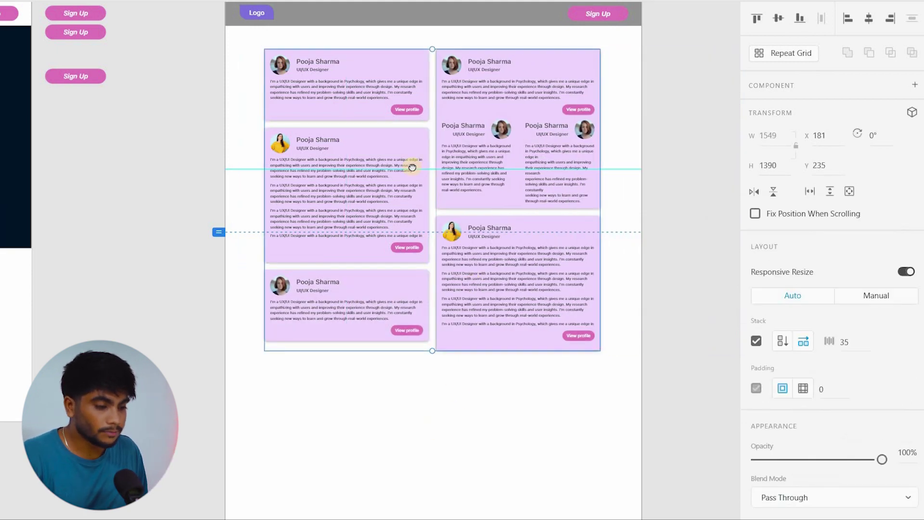
scroll(382, 206, down, 3)
click(315, 76)
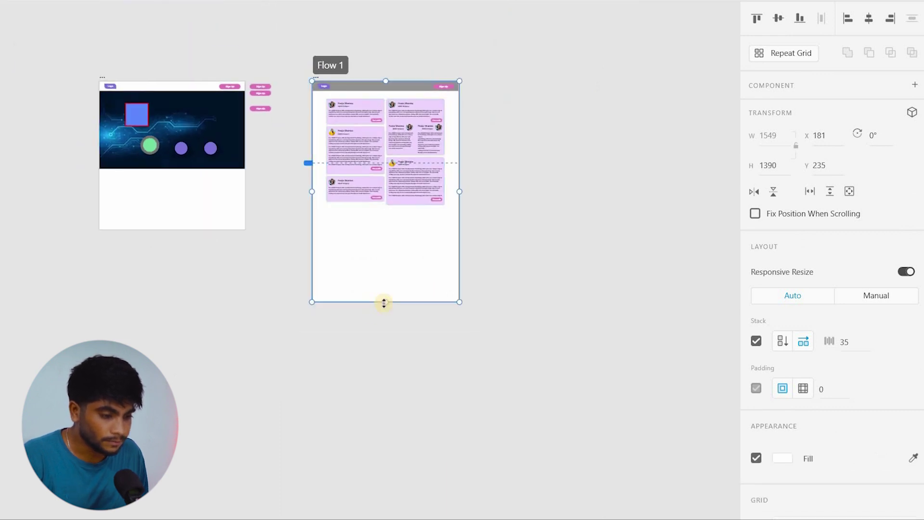
Duplicate the two-column card stack below the original, at Y 1860.
click(420, 187)
drag(413, 133, 402, 258)
scroll(402, 264, up, 3)
scroll(420, 186, up, 3)
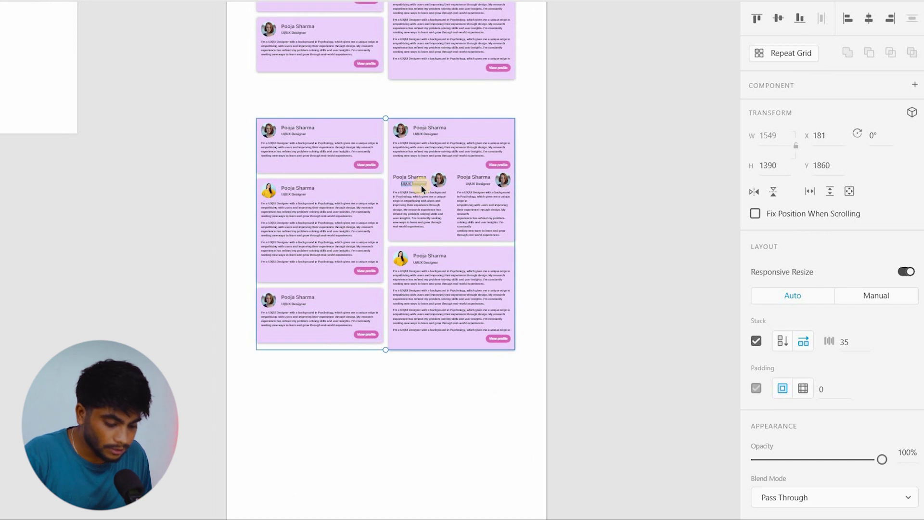
Ungroup the duplicated card layout so its cards are no longer held in stacks.
key(ctrl+shift+g)
key(ctrl+shift+g)
key(ctrl+shift+g)
click(526, 248)
Manually swap the bottom cards of the two columns in the ungrouped copy.
scroll(409, 315, up, 3)
drag(437, 276, 239, 323)
key(ctrl+z)
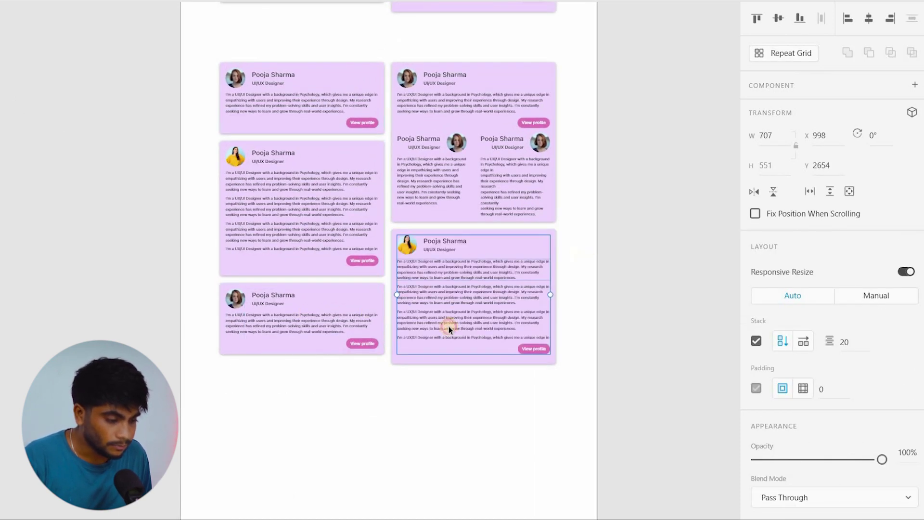
click(491, 261)
drag(489, 261, 300, 320)
key(ctrl+z)
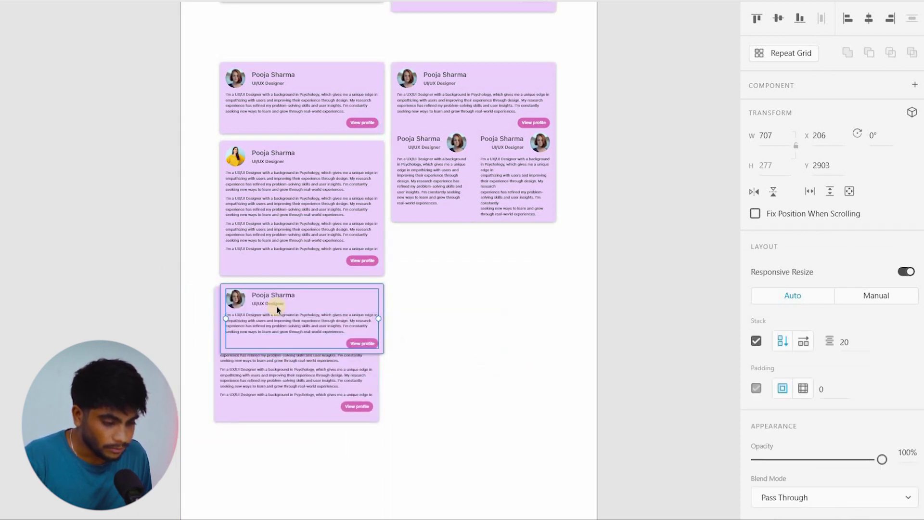
mouse_move(364, 297)
mouse_down()
mouse_move(450, 239)
mouse_move(441, 237)
mouse_up()
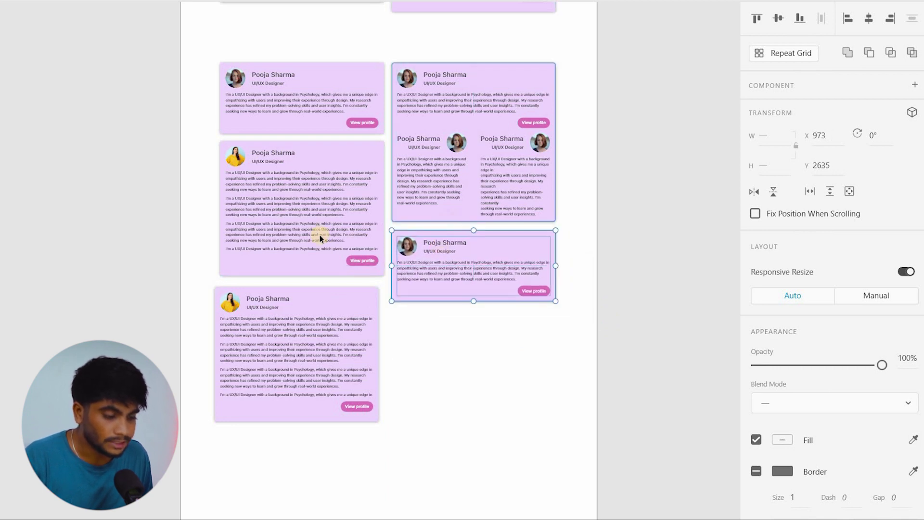
click(429, 327)
Undo the manual card moves and delete the entire ungrouped copy below the original layout.
key(ctrl+z)
scroll(423, 319, down, 3)
key(ctrl+z)
drag(563, 177, 82, 388)
key(Delete)
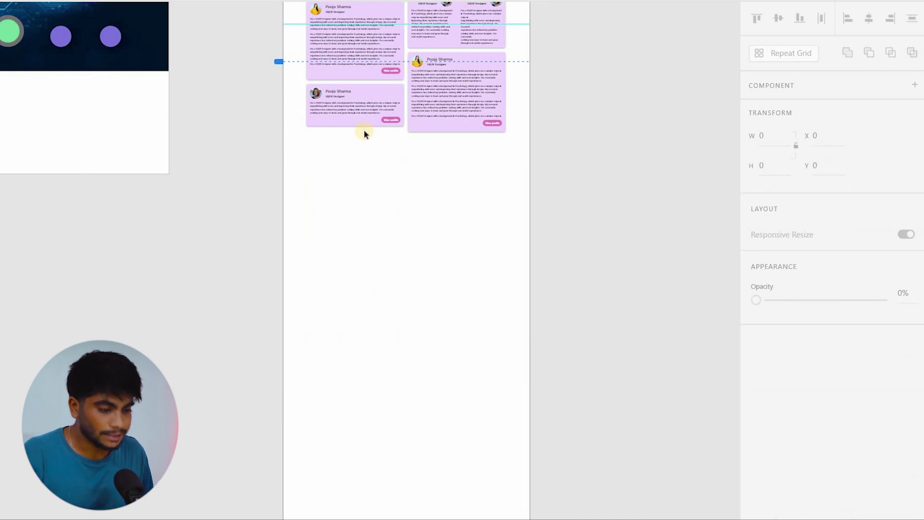
scroll(429, 190, up, 5)
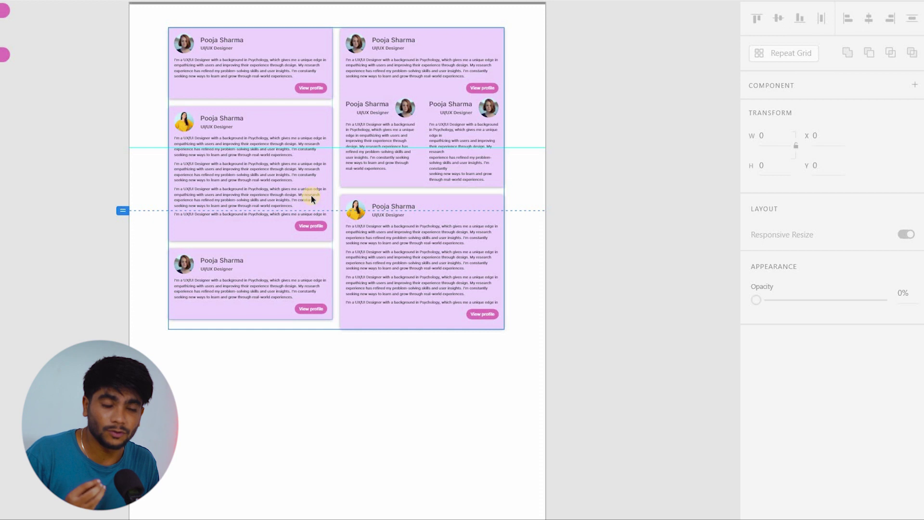
click(421, 174)
scroll(400, 236, up, 2)
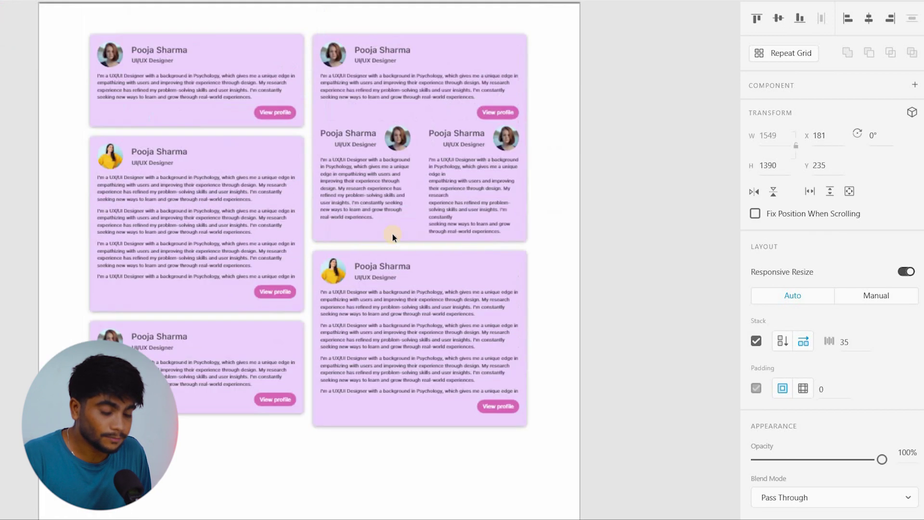
scroll(392, 235, up, 1)
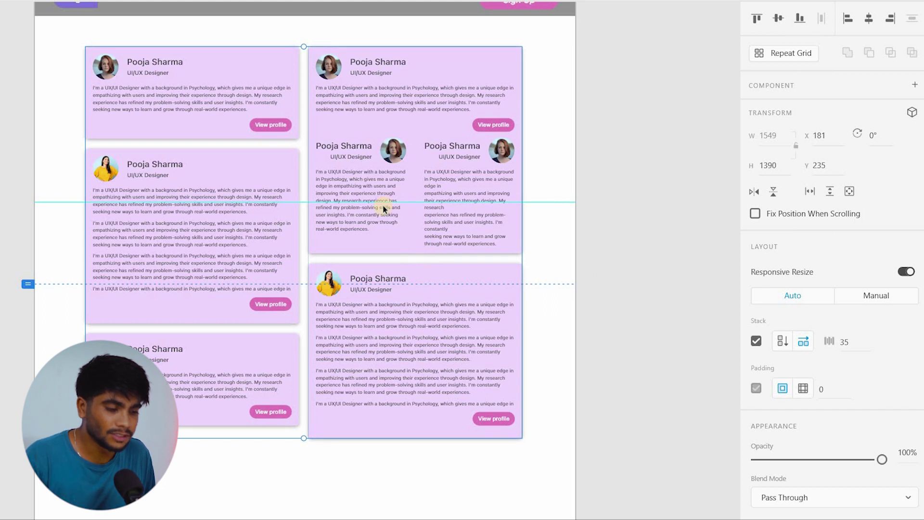
scroll(396, 164, down, 2)
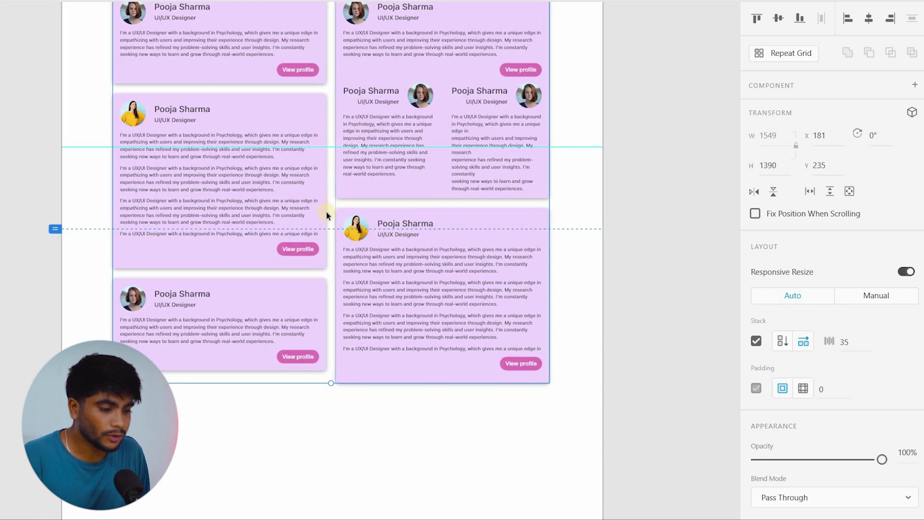
Examine the nested levels of the left column's middle card, from the column stack down to its text and content stack.
scroll(373, 170, up, 4)
click(363, 166)
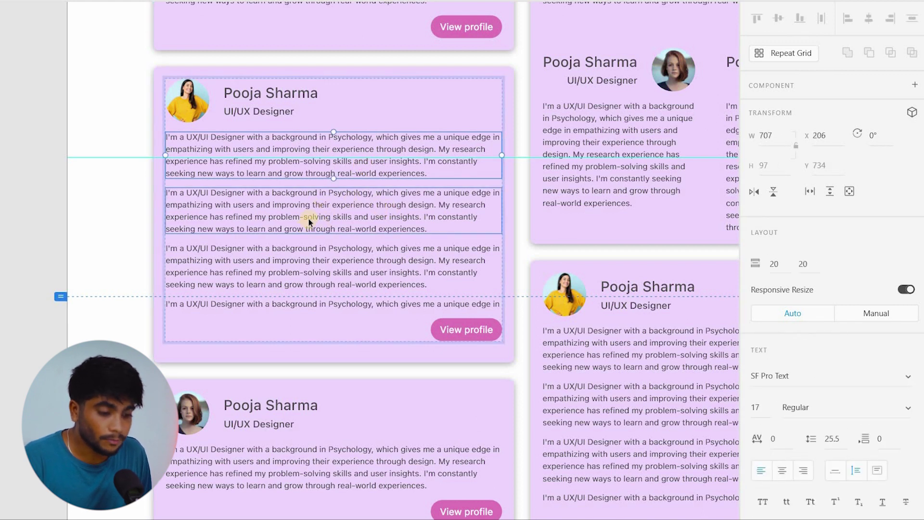
scroll(330, 203, up, 2)
click(486, 334)
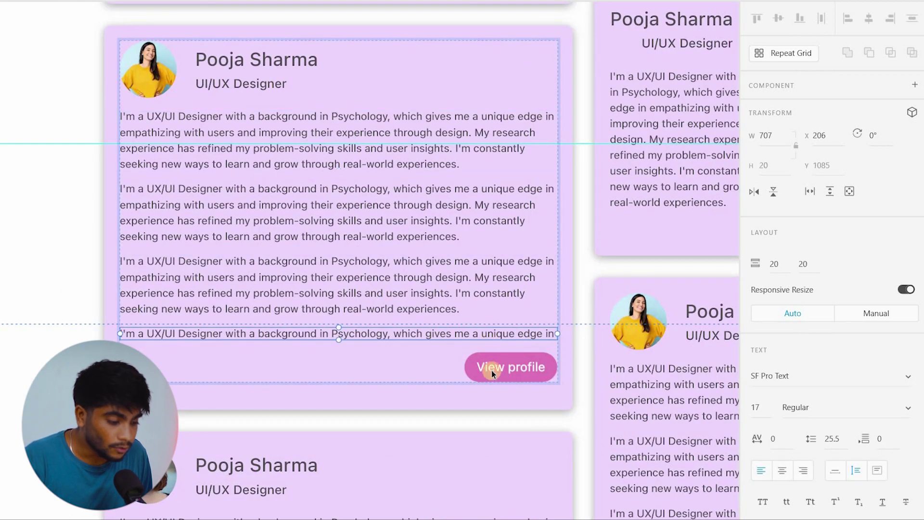
click(111, 142)
click(53, 140)
click(215, 149)
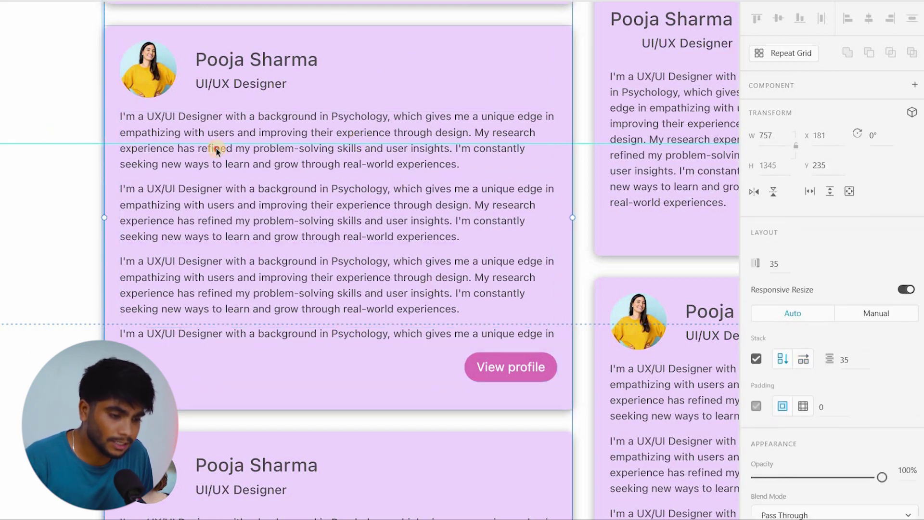
double_click(216, 148)
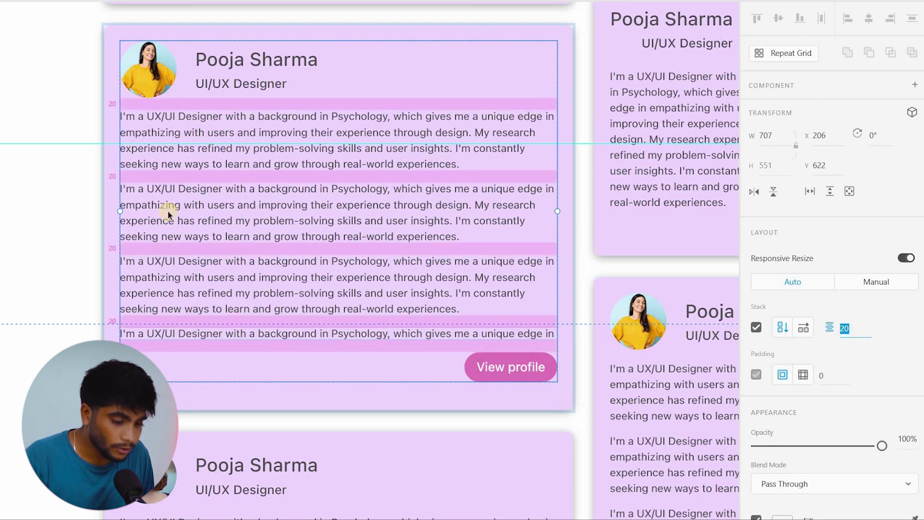
click(445, 346)
Try widening the gap above the View profile button to 43 in the left column's middle card, and undo it.
click(497, 359)
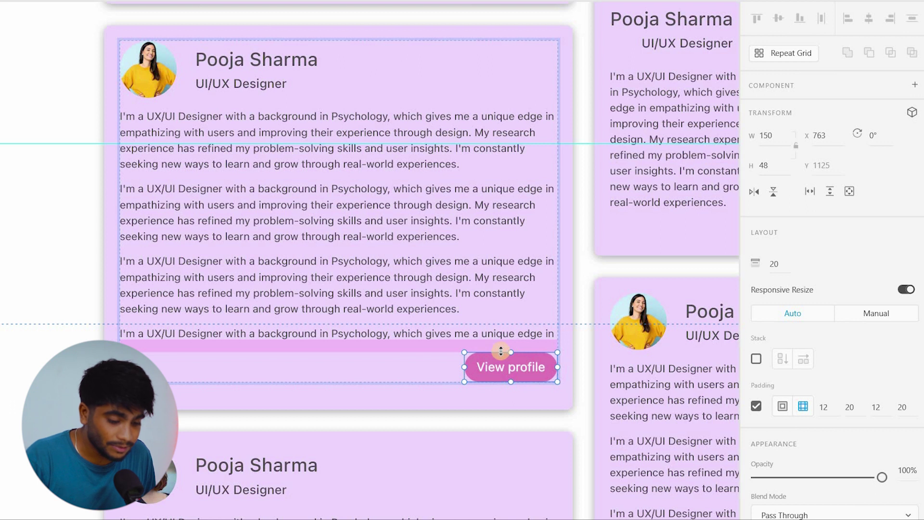
drag(500, 357, 505, 365)
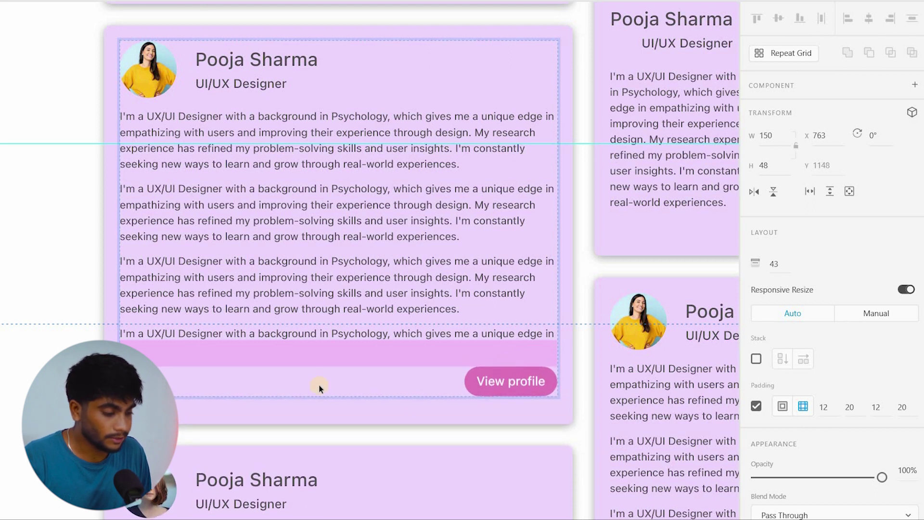
click(327, 201)
click(328, 199)
click(291, 275)
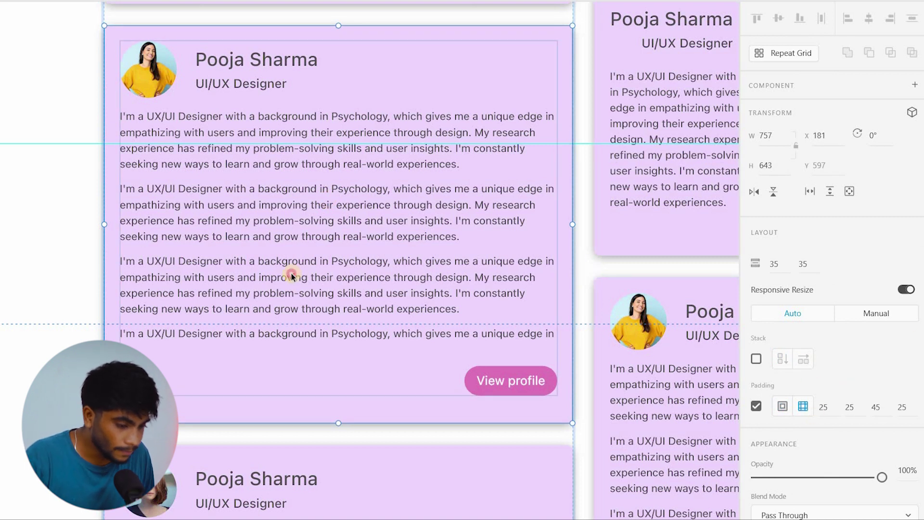
click(291, 274)
click(861, 329)
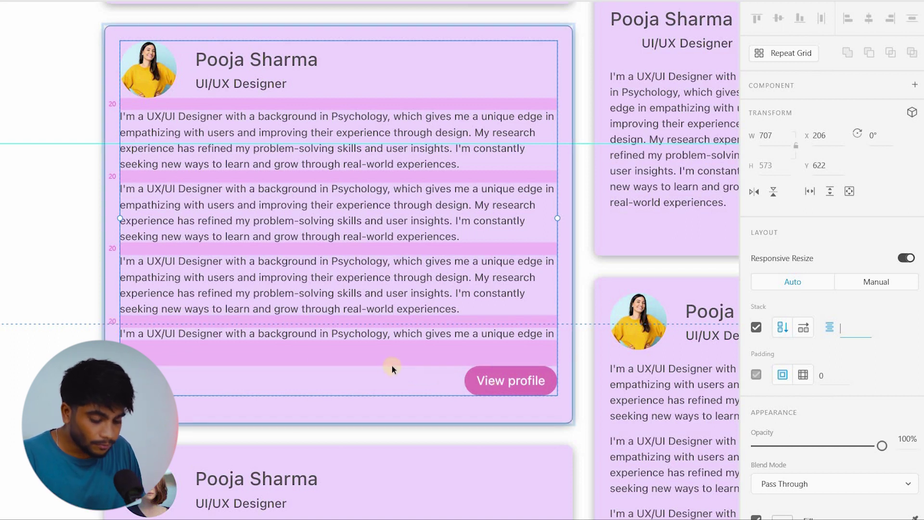
key(ctrl+z)
scroll(386, 363, down, 4)
click(663, 188)
scroll(357, 200, down, 3)
scroll(357, 201, up, 3)
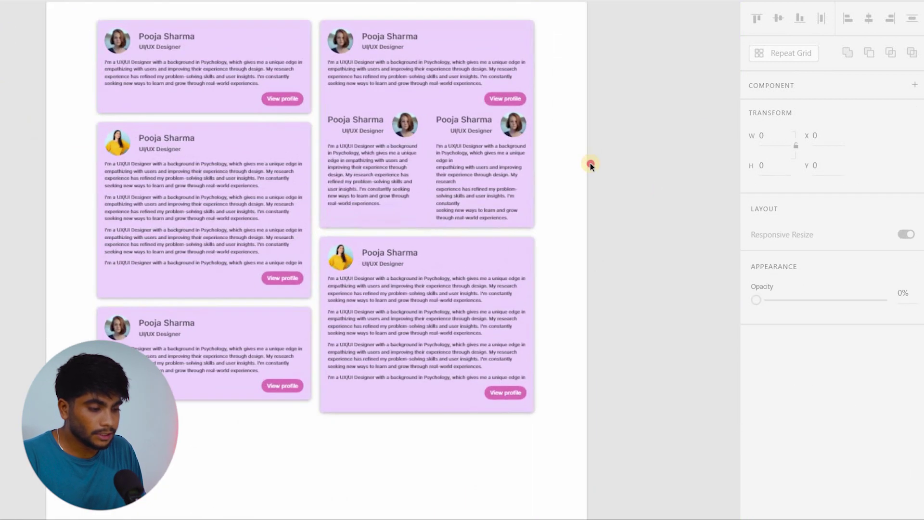
click(400, 167)
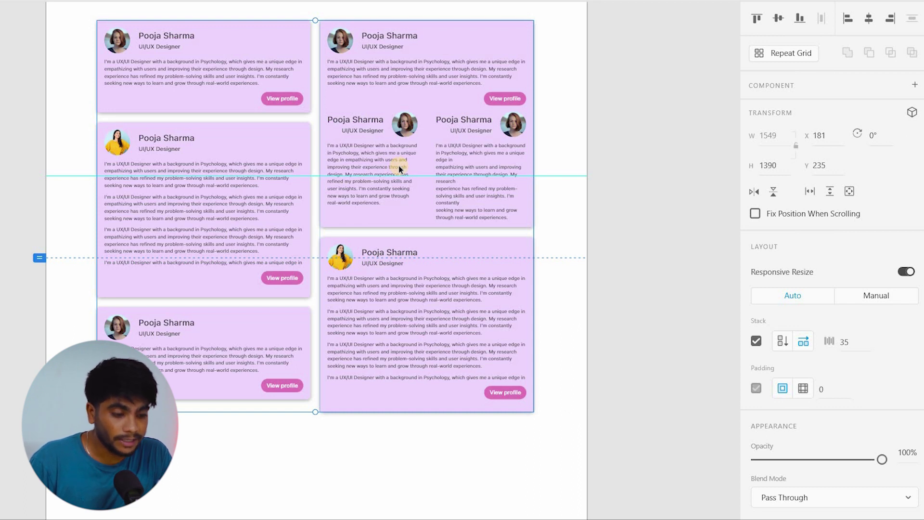
click(554, 122)
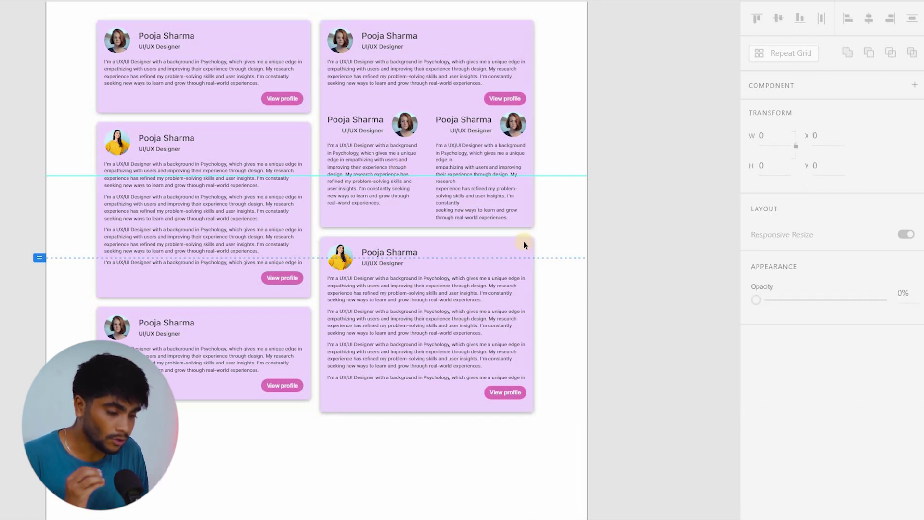
Inspect the left column's bottom card down to its nested content stack.
drag(448, 291, 507, 151)
ctrl+click(340, 247)
key(Escape)
double_click(355, 248)
double_click(355, 249)
double_click(355, 248)
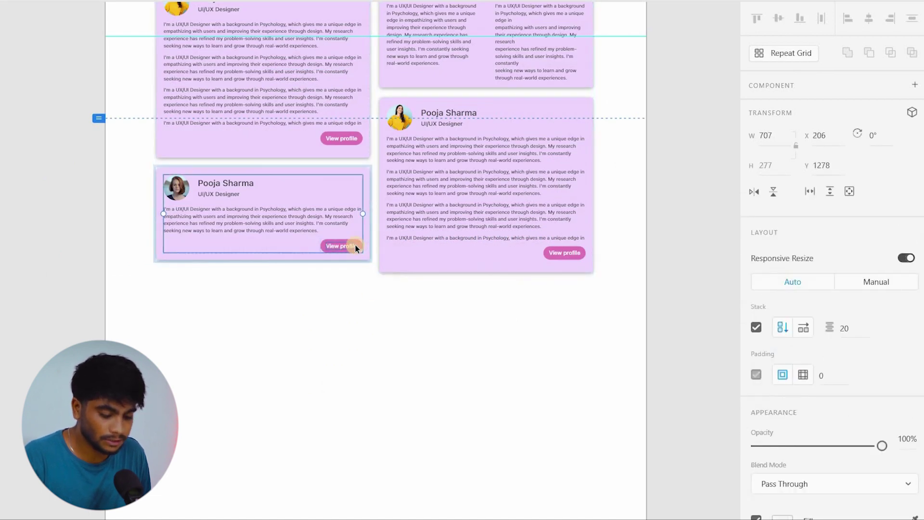
click(360, 270)
double_click(306, 251)
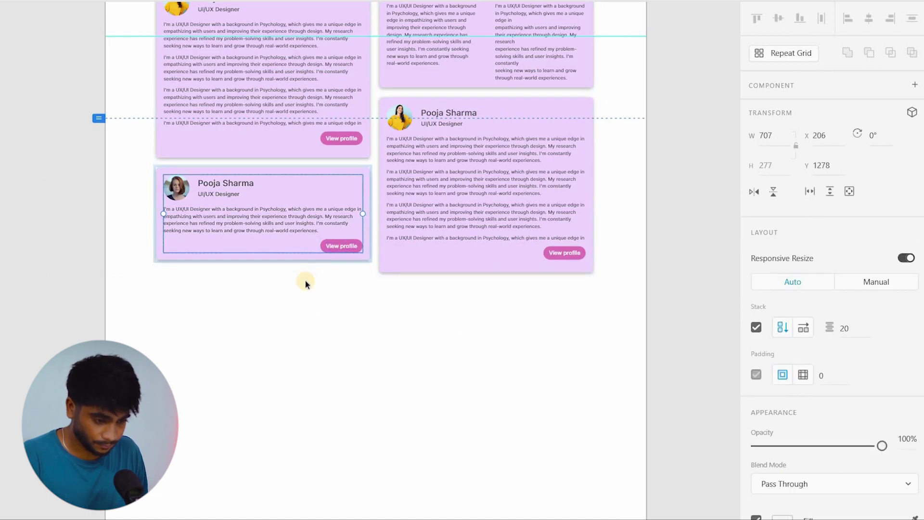
Undo the deletion of the card layout copy below the original, and delete the whole copy again.
key(ctrl+z)
click(331, 281)
key(ctrl+z)
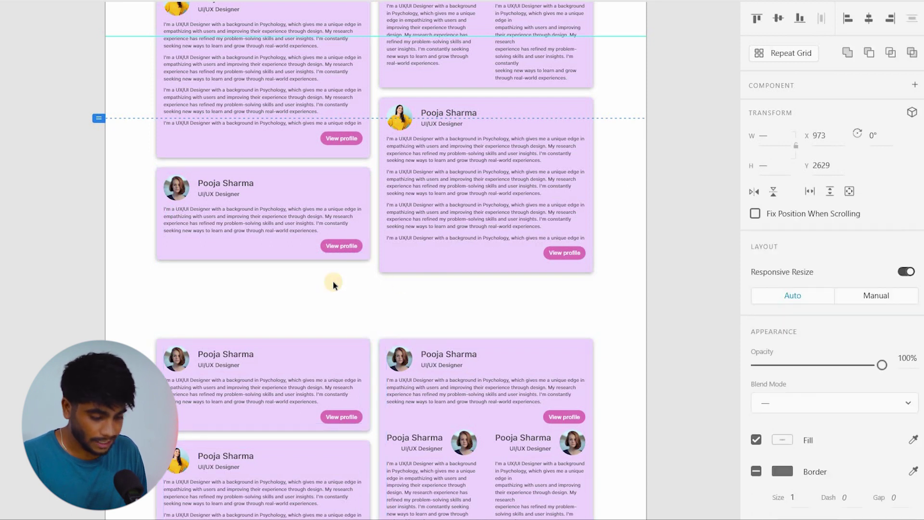
key(ctrl+z)
scroll(431, 255, down, 2)
scroll(435, 261, down, 3)
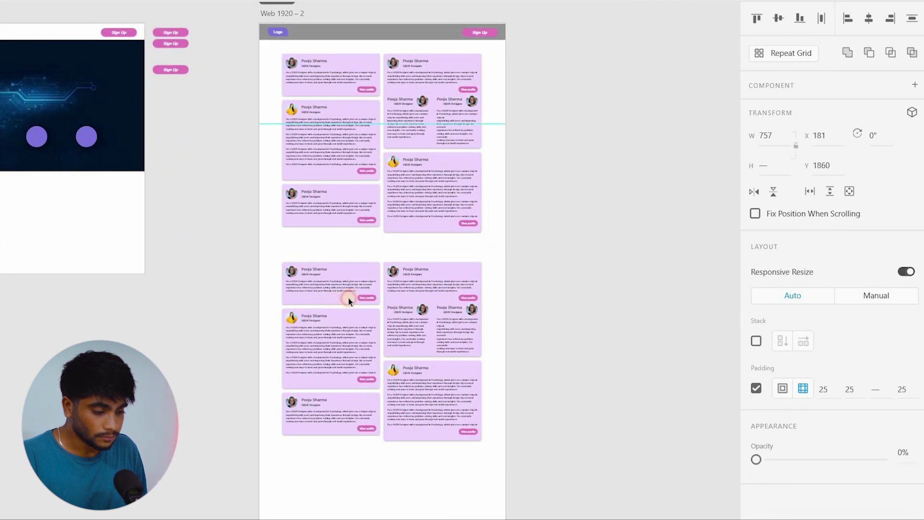
click(250, 470)
drag(537, 266, 250, 474)
key(Delete)
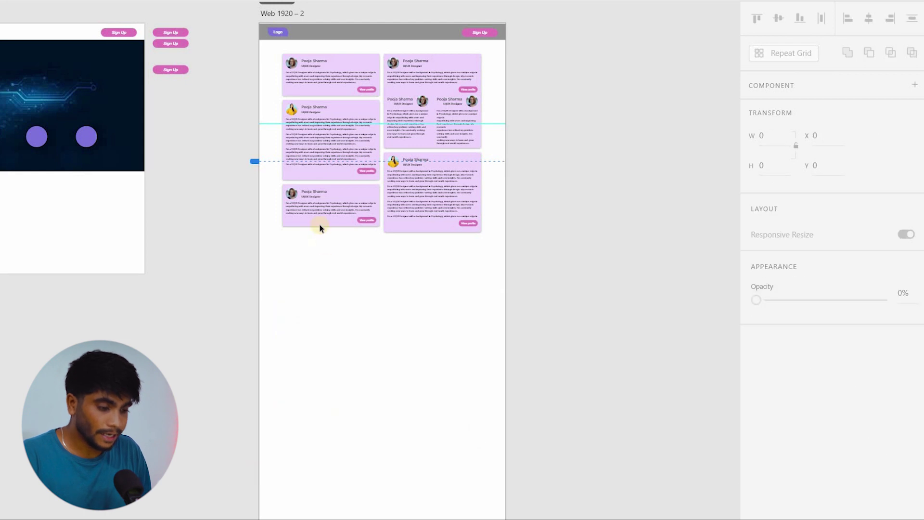
Examine the spacing of the outer layout stack and the left column stack, and the padding of the column's middle card.
scroll(319, 229, up, 4)
scroll(380, 245, up, 2)
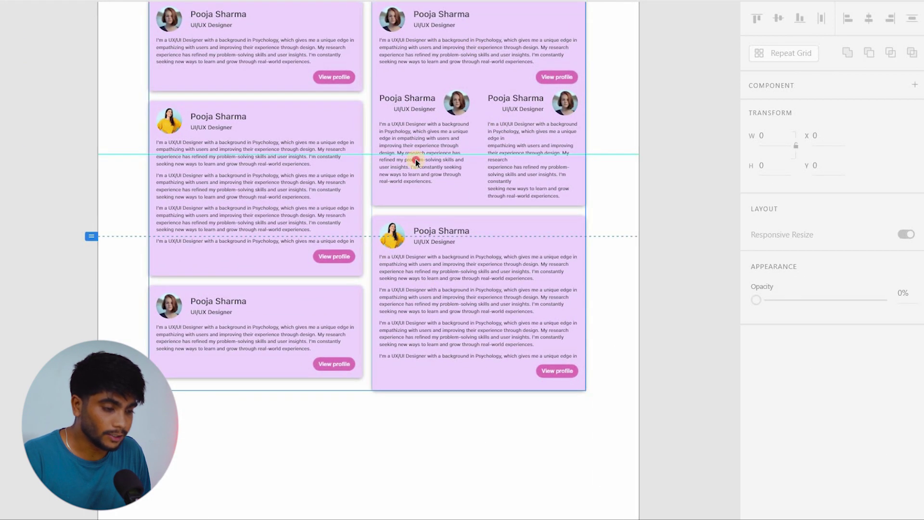
click(366, 329)
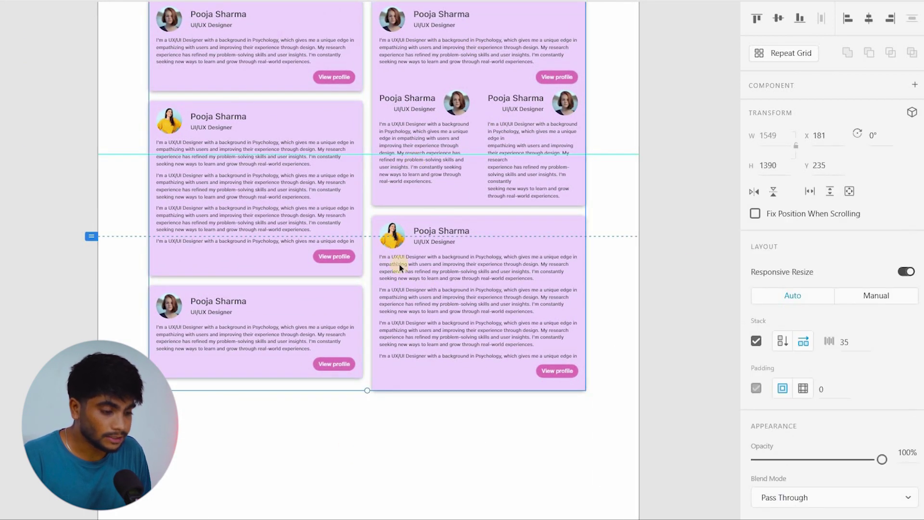
key(Tab)
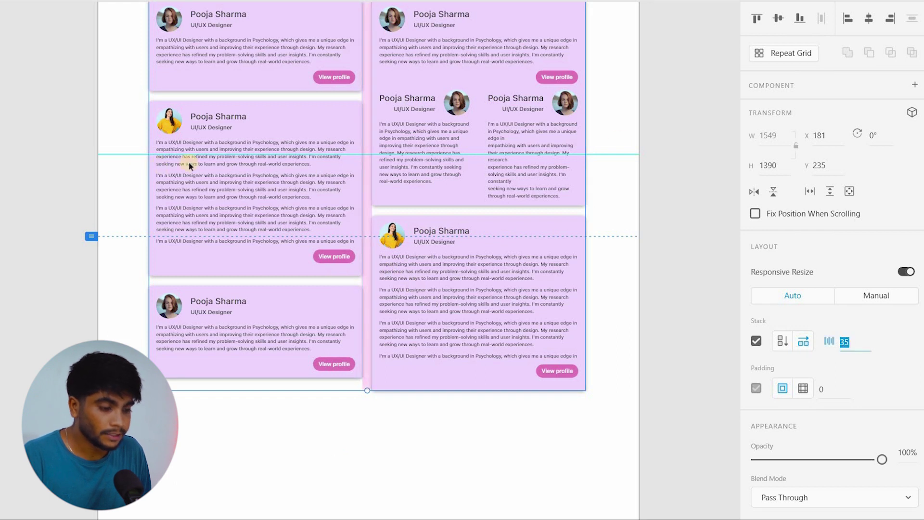
double_click(258, 55)
click(863, 362)
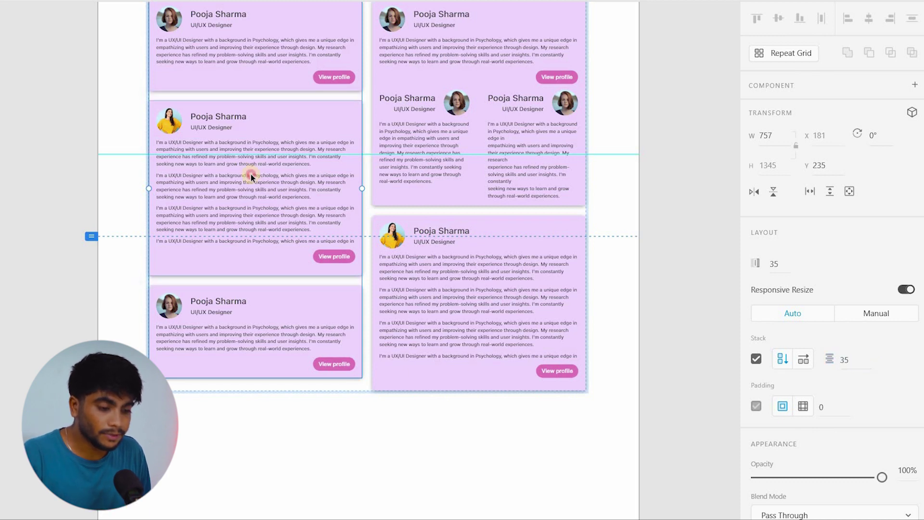
click(194, 131)
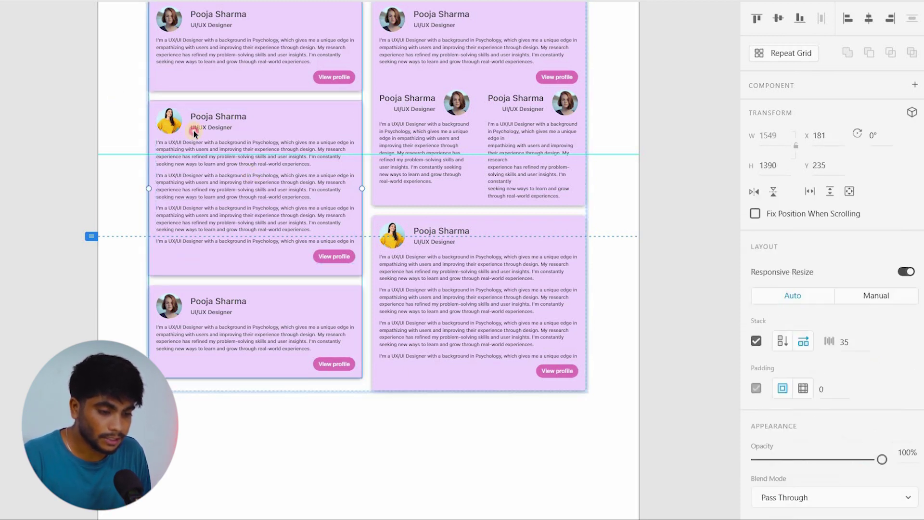
double_click(194, 130)
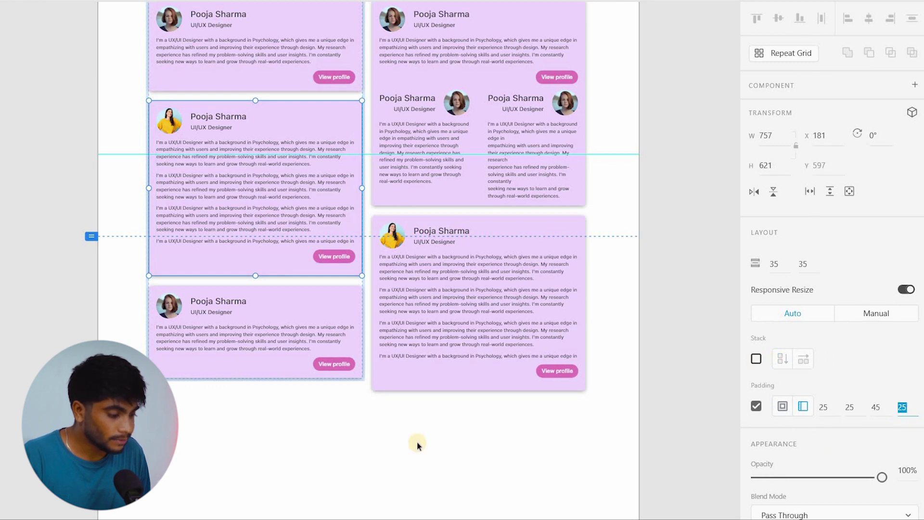
key(Escape)
Reorder the left column's stack so the long profile card sits at the bottom, below the two short cards.
scroll(325, 217, down, 4)
scroll(321, 202, up, 1)
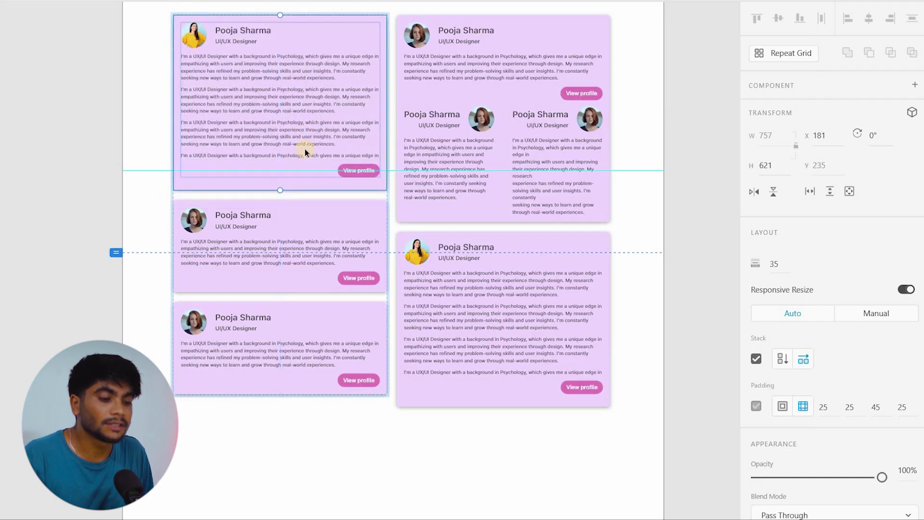
drag(309, 93, 319, 264)
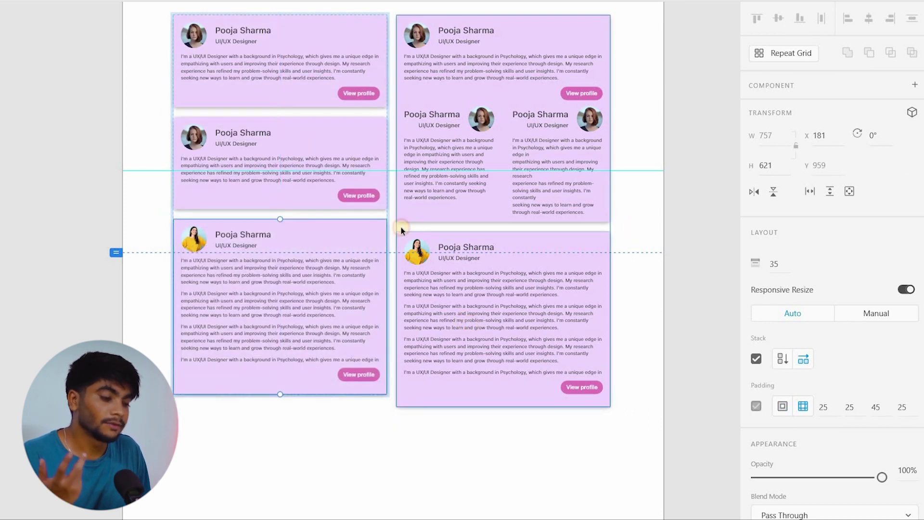
click(481, 236)
scroll(460, 258, down, 3)
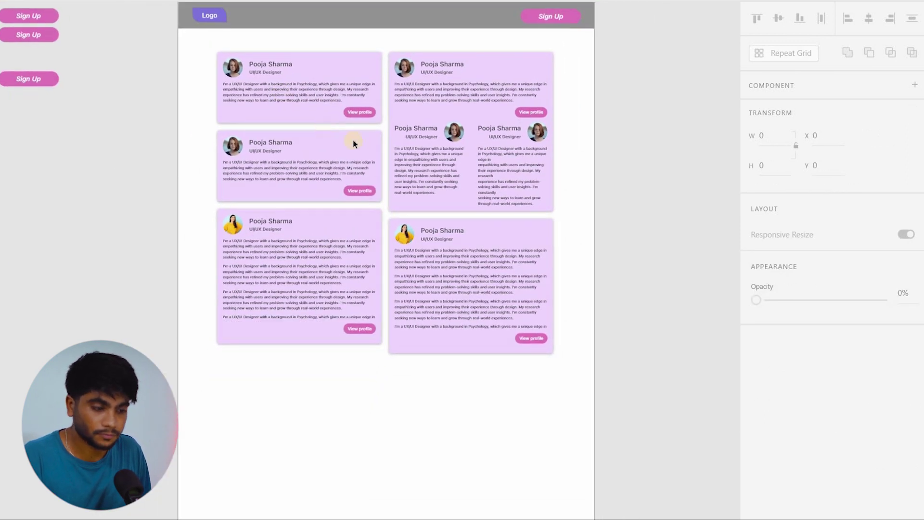
scroll(374, 215, up, 3)
scroll(374, 212, up, 2)
click(571, 154)
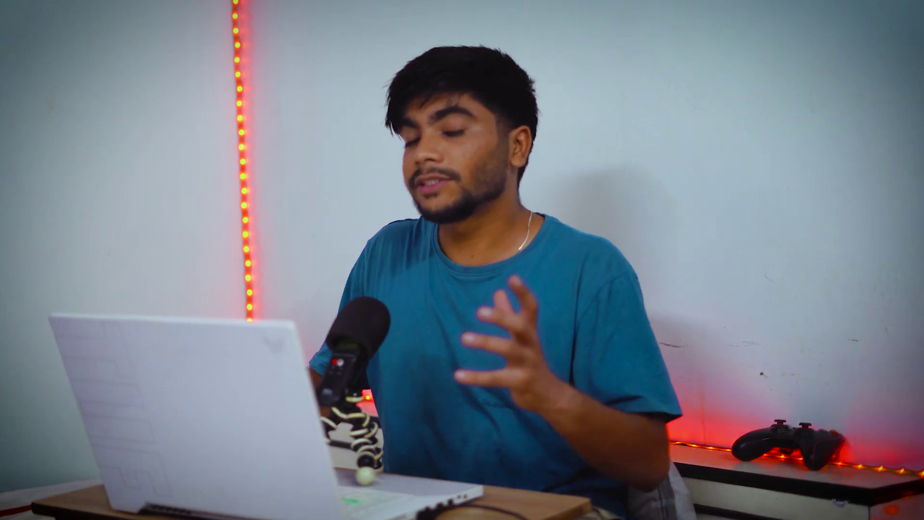